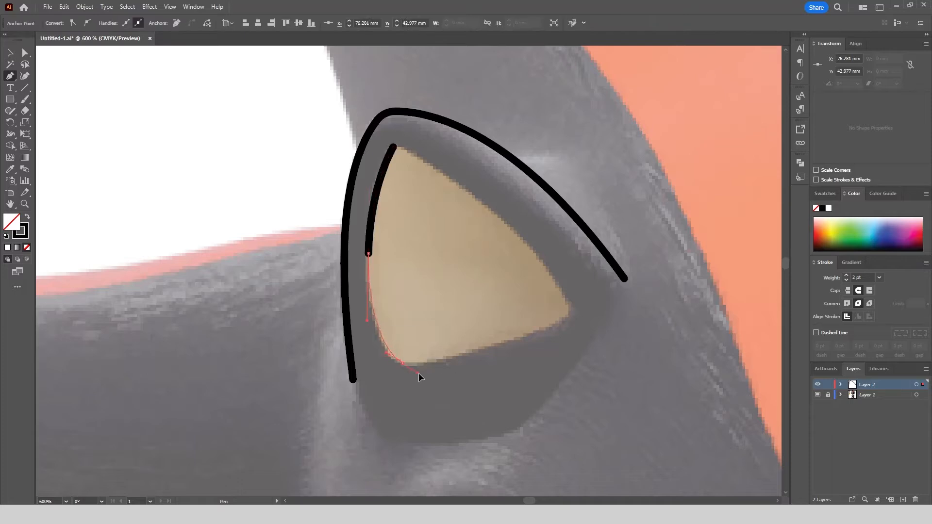
# Finish tracing the left ear's beige inner area with the Pen tool as a closed path.
pyautogui.click(572, 314)
pyautogui.click(394, 146)
pyautogui.press('a')
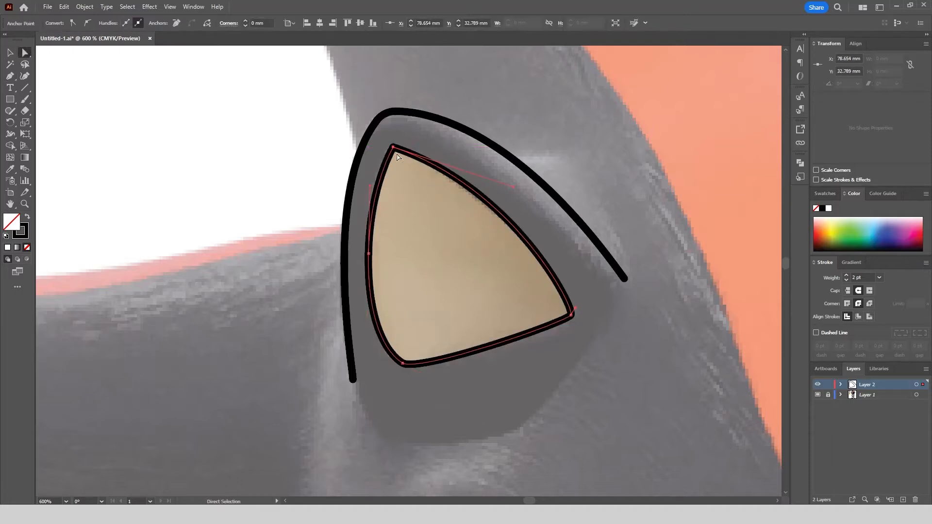
pyautogui.click(10, 53)
pyautogui.click(131, 112)
# Trace the right ear's beige inner area as a closed path and round its bottom corner to about 1.45 mm.
pyautogui.scroll(-3, 252, 144)
pyautogui.click(10, 75)
pyautogui.scroll(3, 563, 182)
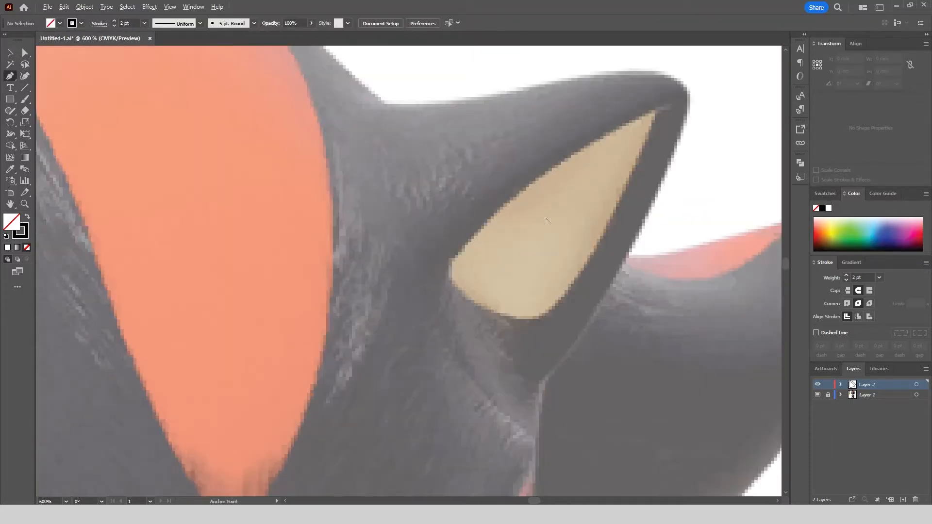
pyautogui.click(448, 267)
pyautogui.moveTo(777, 70); pyautogui.dragTo(775, 68)
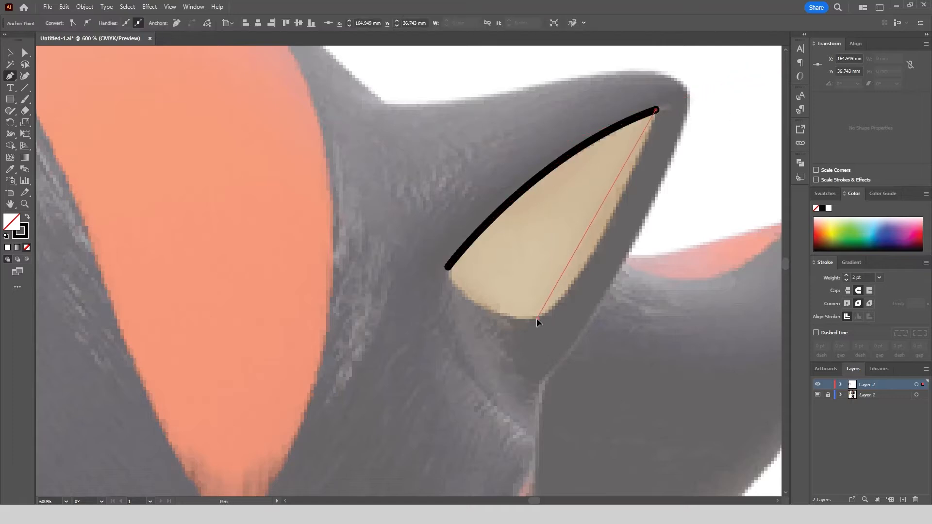
pyautogui.moveTo(537, 318); pyautogui.dragTo(539, 320)
pyautogui.moveTo(448, 267); pyautogui.dragTo(428, 212)
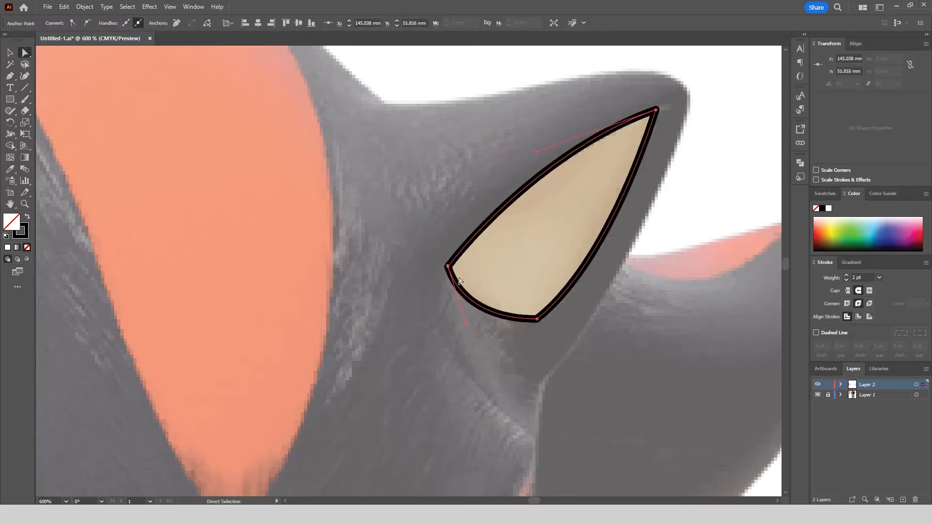
pyautogui.click(537, 319)
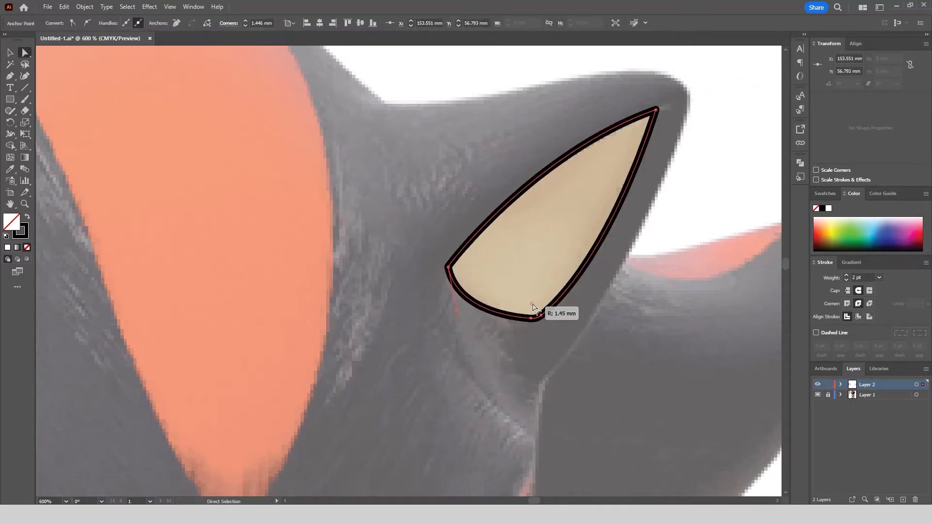
pyautogui.hotkey('ctrl', 'shift', 'a')
# Trace the character's nose with the Pen tool as a closed curved path.
pyautogui.scroll(-3, 533, 194)
pyautogui.scroll(5, 413, 427)
pyautogui.click(400, 301)
pyautogui.moveTo(460, 292); pyautogui.dragTo(503, 281)
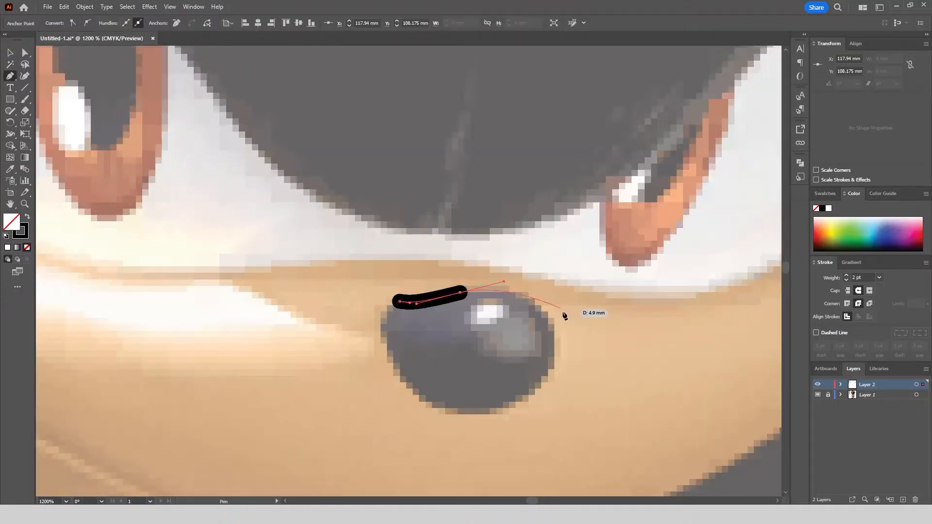
pyautogui.moveTo(553, 393); pyautogui.dragTo(553, 392)
pyautogui.moveTo(450, 409); pyautogui.dragTo(395, 396)
pyautogui.moveTo(382, 334); pyautogui.dragTo(380, 313)
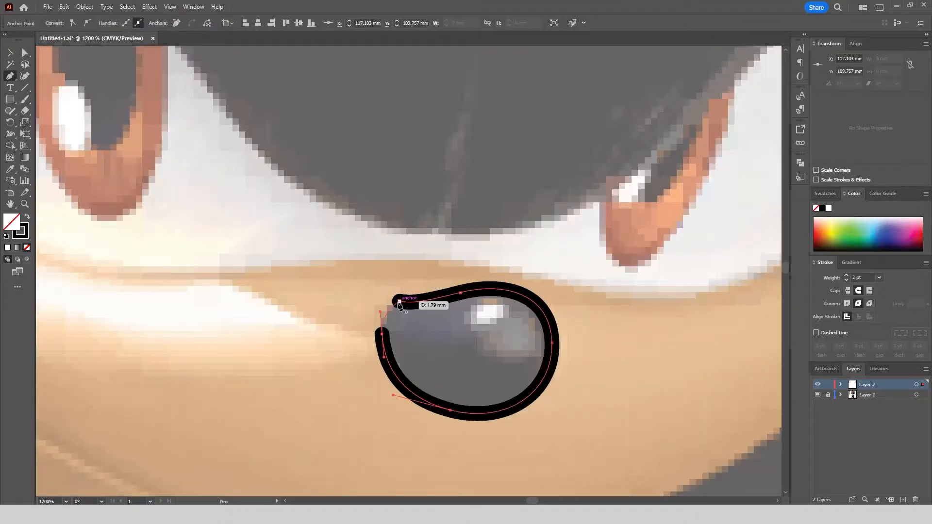
pyautogui.click(400, 301)
# Trace the muzzle's upper edge from its left end, passing above the nose, to the area below the right eye.
pyautogui.scroll(-3, 401, 304)
pyautogui.scroll(2, 128, 232)
pyautogui.click(138, 259)
pyautogui.moveTo(262, 296); pyautogui.dragTo(331, 333)
pyautogui.moveTo(473, 343); pyautogui.dragTo(546, 337)
pyautogui.moveTo(546, 337); pyautogui.dragTo(402, 310)
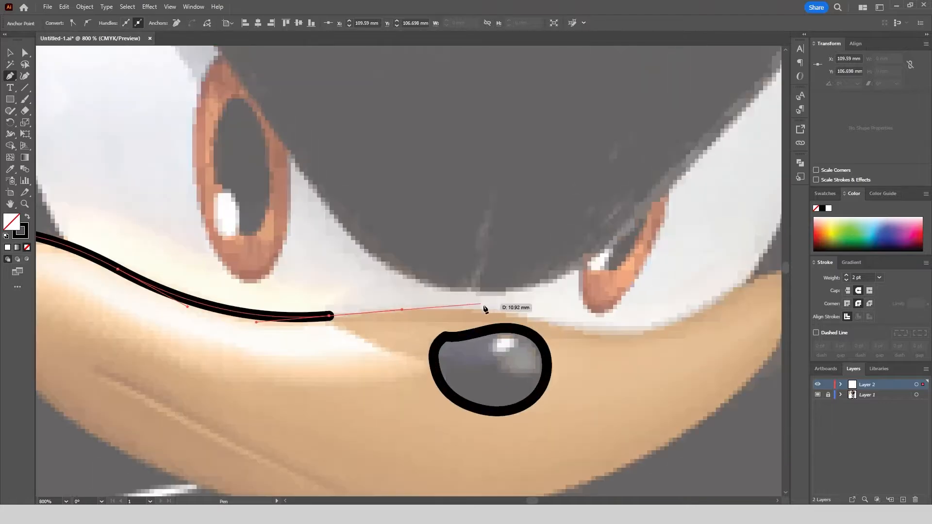
pyautogui.moveTo(513, 314); pyautogui.dragTo(589, 324)
pyautogui.moveTo(660, 325); pyautogui.dragTo(481, 311)
# Complete the muzzle outline around its right tip and lower edge, rounding its upper left corner to about 1.99 mm.
pyautogui.moveTo(578, 271); pyautogui.dragTo(607, 269)
pyautogui.moveTo(580, 339); pyautogui.dragTo(558, 373)
pyautogui.moveTo(554, 377); pyautogui.dragTo(626, 281)
pyautogui.moveTo(455, 387); pyautogui.dragTo(464, 403)
pyautogui.scroll(-1, 336, 429)
pyautogui.moveTo(297, 386); pyautogui.dragTo(199, 366)
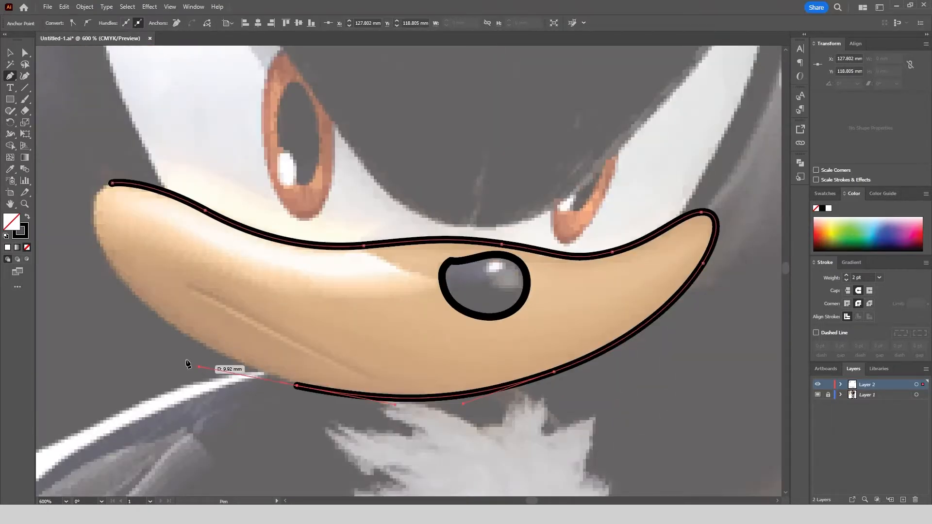
pyautogui.moveTo(99, 244); pyautogui.dragTo(80, 200)
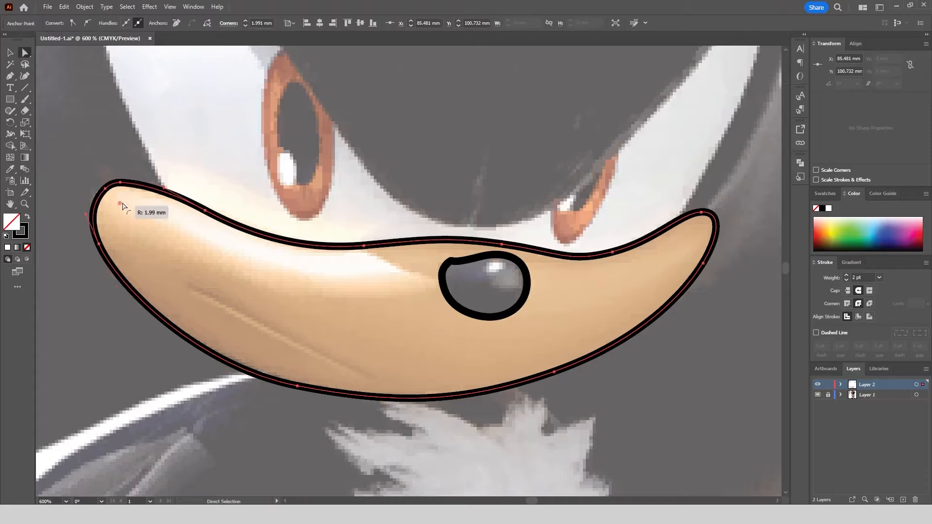
# Trace the mouth as an open line sloping down across the left part of the muzzle.
pyautogui.click(189, 286)
pyautogui.moveTo(433, 422); pyautogui.dragTo(433, 423)
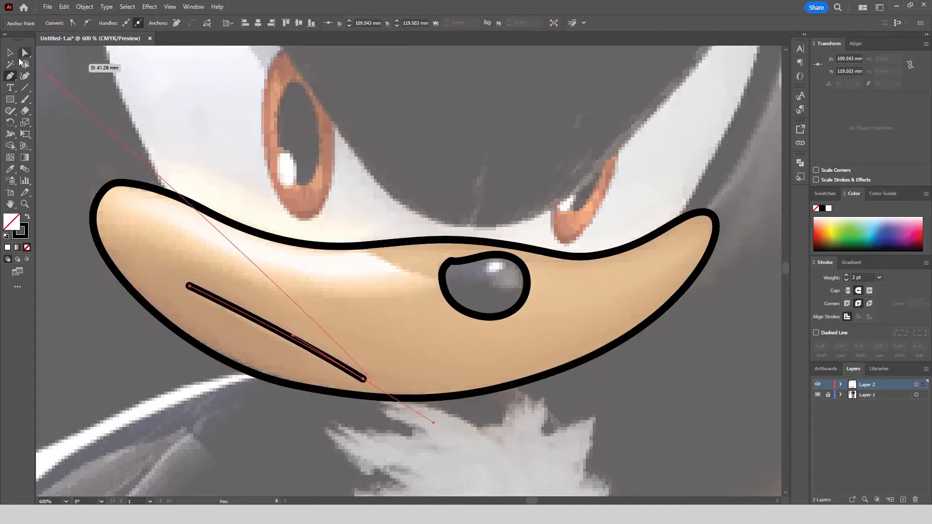
pyautogui.click(11, 53)
pyautogui.click(150, 133)
# Start a Pen path for the eye outline on the muzzle's upper edge, below the left eye's outer side.
pyautogui.scroll(-1, 150, 133)
pyautogui.click(10, 76)
pyautogui.scroll(2, 174, 238)
pyautogui.click(318, 355)
pyautogui.scroll(-3, 333, 369)
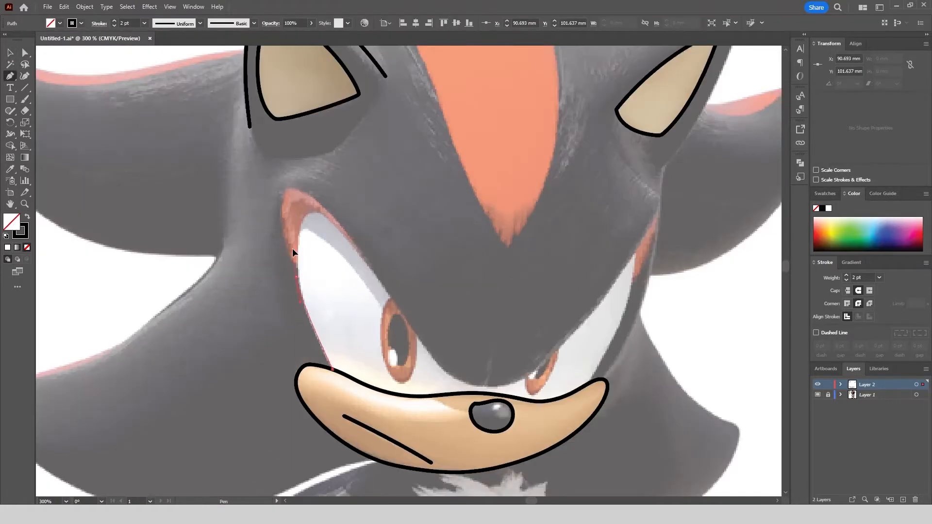
pyautogui.moveTo(292, 249); pyautogui.dragTo(288, 238)
pyautogui.hotkey('ctrl', 'z')
pyautogui.hotkey('ctrl', 'z')
# Trace the left eye's outer side, its rounded top and its sloping upper edge down to the iris.
pyautogui.moveTo(300, 296); pyautogui.dragTo(298, 274)
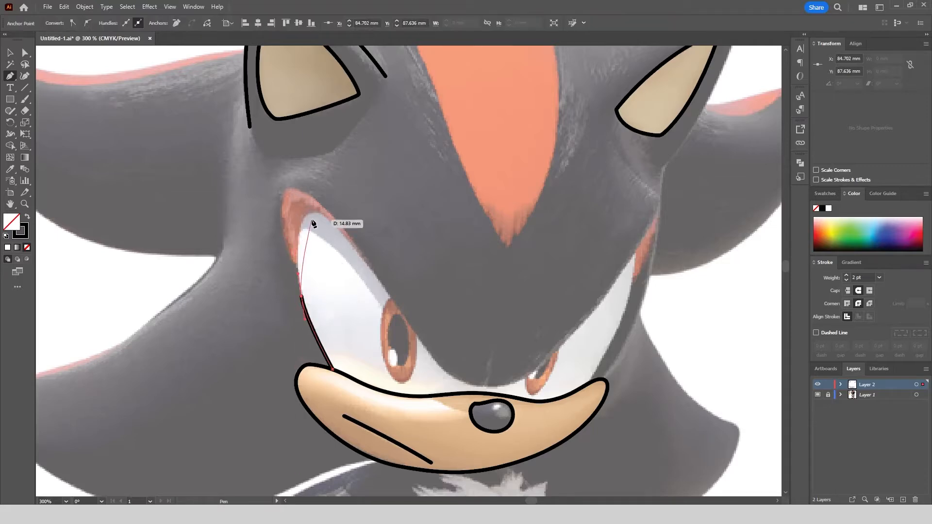
pyautogui.scroll(4, 450, 383)
pyautogui.moveTo(497, 379); pyautogui.dragTo(572, 396)
pyautogui.scroll(-1, 572, 395)
pyautogui.moveTo(572, 396); pyautogui.dragTo(356, 358)
pyautogui.moveTo(458, 340); pyautogui.dragTo(508, 315)
pyautogui.hotkey('ctrl', 'z')
pyautogui.hotkey('ctrl', 'z')
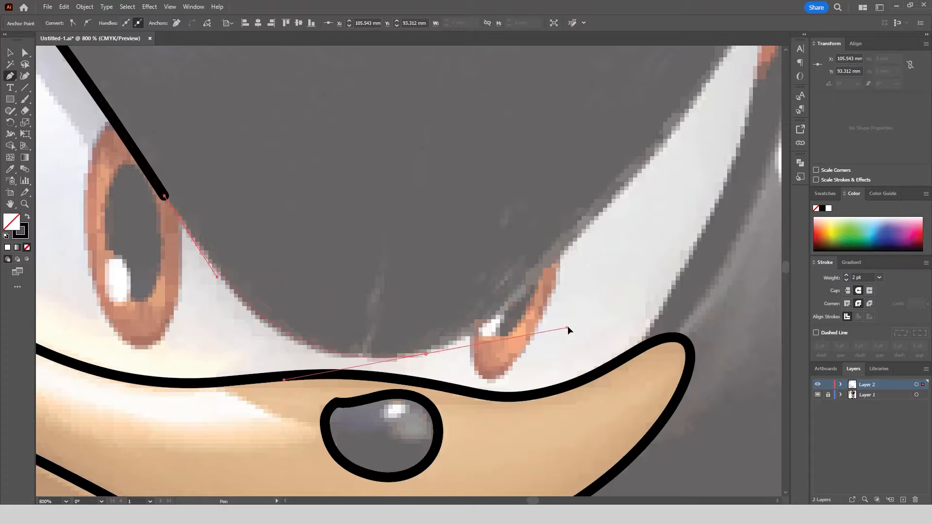
# Continue the eye outline across the dip above the nose and up the right eye's upper edge to its outer corner.
pyautogui.moveTo(567, 328); pyautogui.dragTo(567, 328)
pyautogui.scroll(-3, 418, 257)
pyautogui.scroll(1, 498, 144)
pyautogui.moveTo(563, 162); pyautogui.dragTo(569, 150)
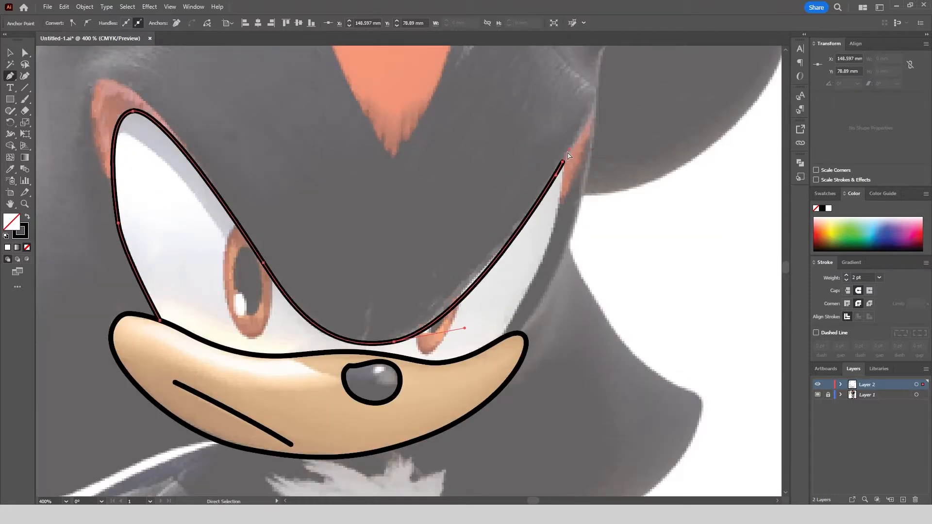
pyautogui.hotkey('ctrl', 'z')
pyautogui.click(394, 342)
pyautogui.moveTo(505, 245); pyautogui.dragTo(551, 181)
pyautogui.click(565, 163)
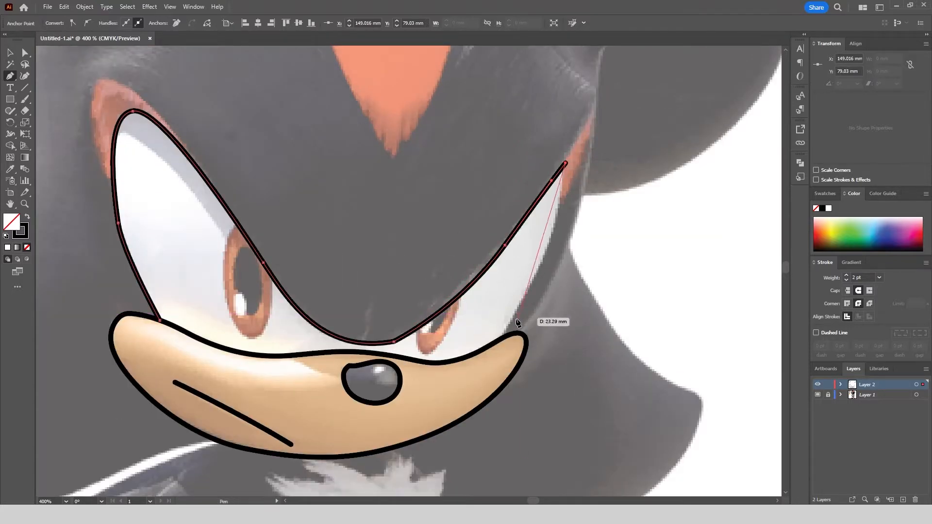
# Trace the right eye's outer side down to the muzzle's upper edge and end the eye outline there.
pyautogui.moveTo(501, 339); pyautogui.dragTo(501, 314)
pyautogui.scroll(-2, 496, 357)
pyautogui.scroll(2, 495, 357)
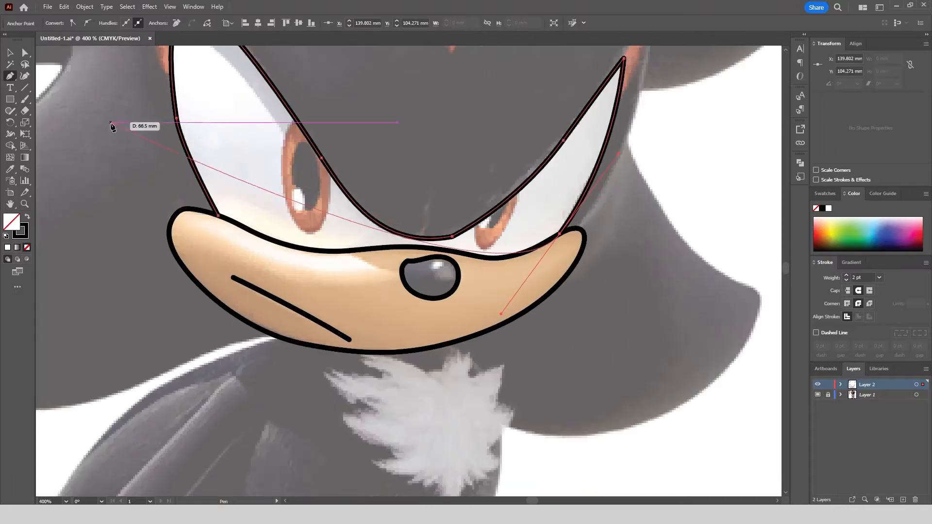
pyautogui.press('v')
pyautogui.click(258, 270)
# Round the eye outline's corner above the nose to a radius of about 10.7 mm.
pyautogui.scroll(-1, 286, 279)
pyautogui.press('a')
pyautogui.scroll(2, 365, 243)
pyautogui.click(456, 255)
pyautogui.moveTo(454, 246); pyautogui.dragTo(427, 144)
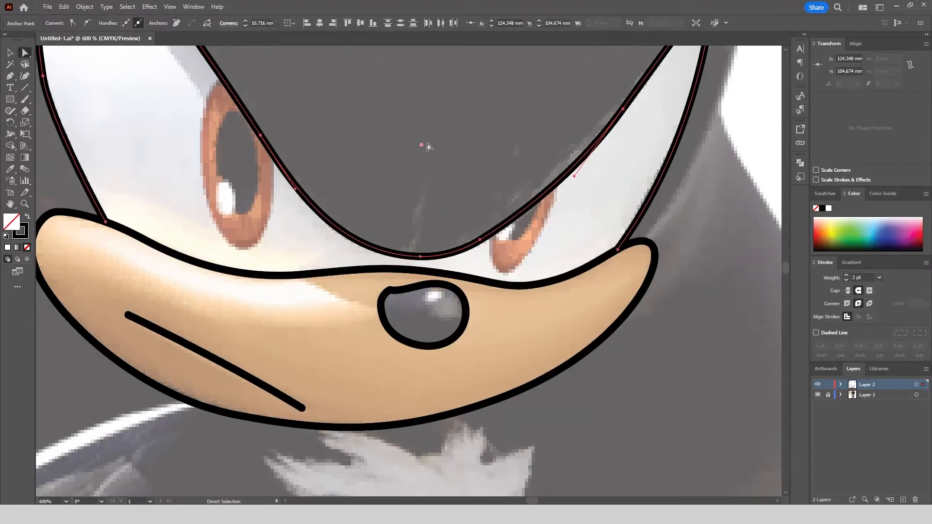
pyautogui.click(389, 187)
# Trace the head's right side from the muzzle's tip to the ear's base and up the ear's outer edge.
pyautogui.scroll(-4, 351, 226)
pyautogui.press('p')
pyautogui.scroll(3, 427, 211)
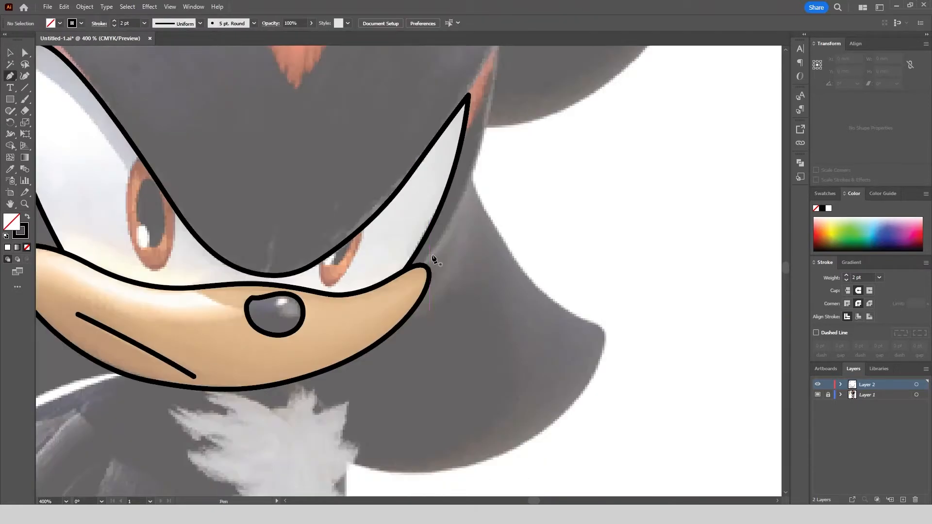
pyautogui.click(425, 265)
pyautogui.scroll(-2, 426, 266)
pyautogui.scroll(1, 455, 124)
pyautogui.moveTo(467, 129); pyautogui.dragTo(486, 232)
pyautogui.scroll(-1, 485, 173)
pyautogui.scroll(1, 438, 75)
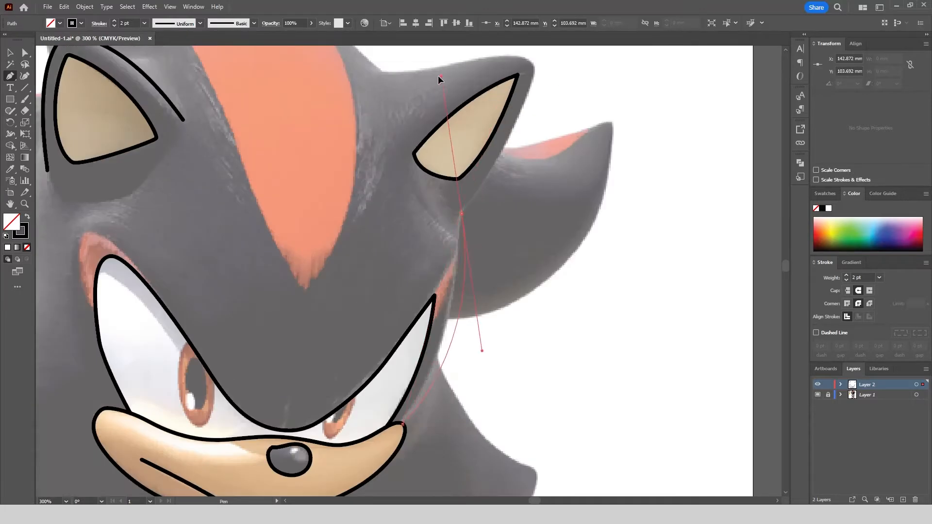
pyautogui.moveTo(469, 83); pyautogui.dragTo(467, 79)
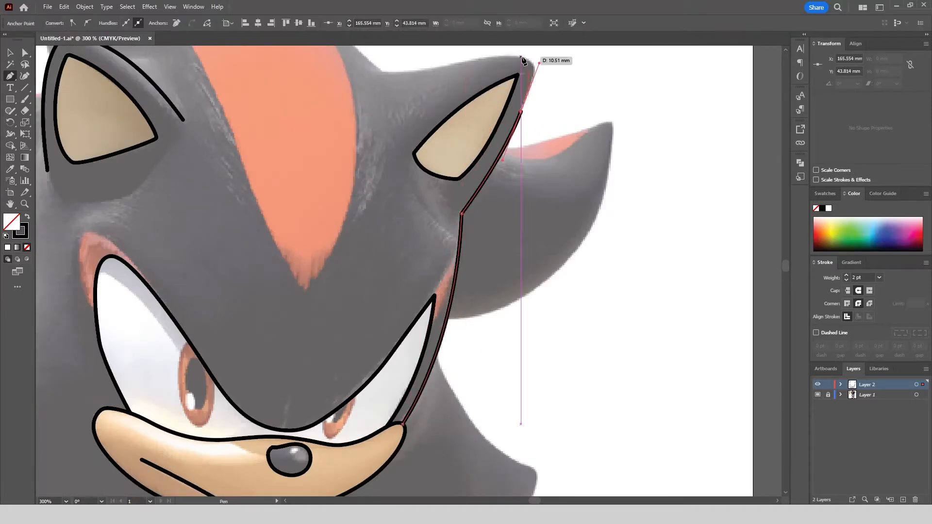
# Continue the head outline around the right ear's tip, along its upper edge and up onto the head's crest.
pyautogui.scroll(5, 521, 56)
pyautogui.moveTo(521, 343); pyautogui.dragTo(487, 339)
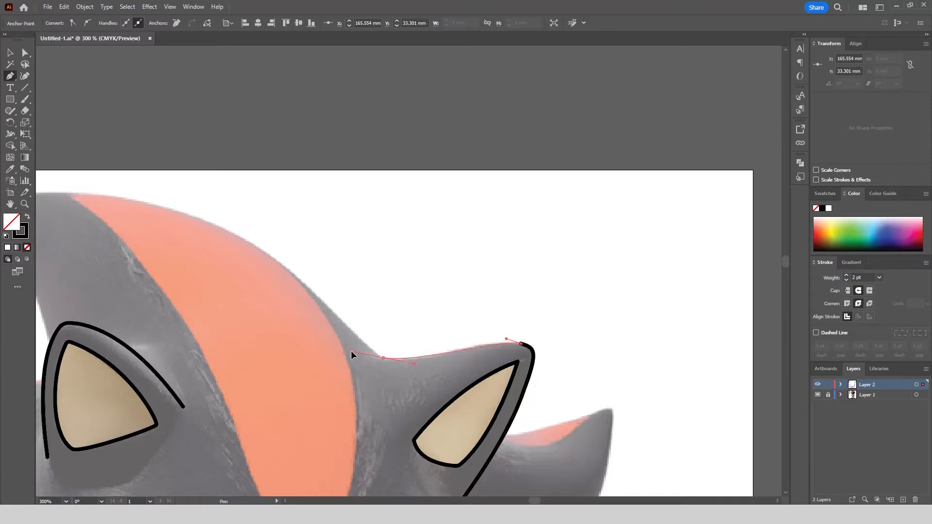
pyautogui.moveTo(350, 353); pyautogui.dragTo(352, 353)
pyautogui.scroll(1, 402, 217)
pyautogui.moveTo(313, 170); pyautogui.dragTo(310, 171)
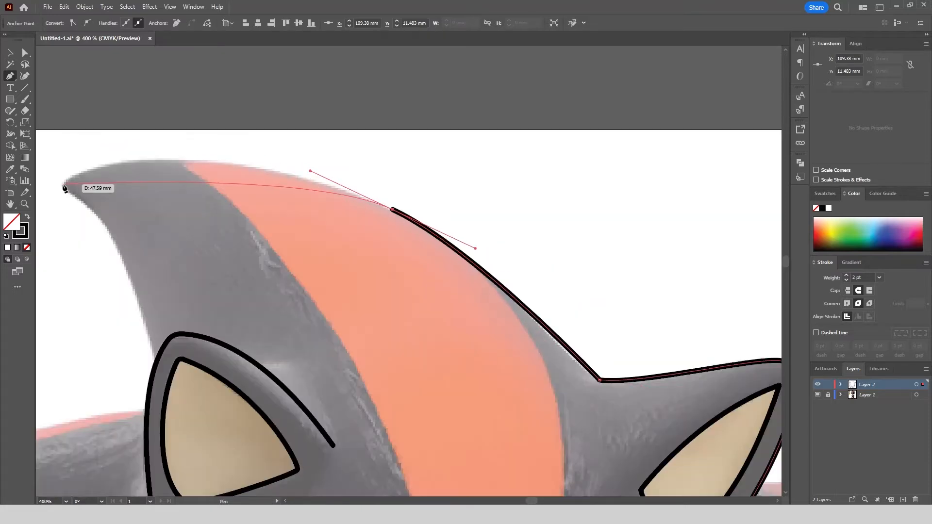
# Extend the head outline over the crest to the top quill's tip and back down to the left ear.
pyautogui.moveTo(64, 187); pyautogui.dragTo(235, 113)
pyautogui.moveTo(234, 111)
pyautogui.mouseDown()
pyautogui.moveTo(170, 137)
pyautogui.moveTo(150, 163)
pyautogui.mouseUp()
pyautogui.click(234, 112)
pyautogui.moveTo(282, 163); pyautogui.dragTo(299, 195)
pyautogui.click(326, 288)
pyautogui.click(10, 52)
# Trace the upper left quill's top edge from the left ear out to a sharp tip.
pyautogui.scroll(-3, 471, 136)
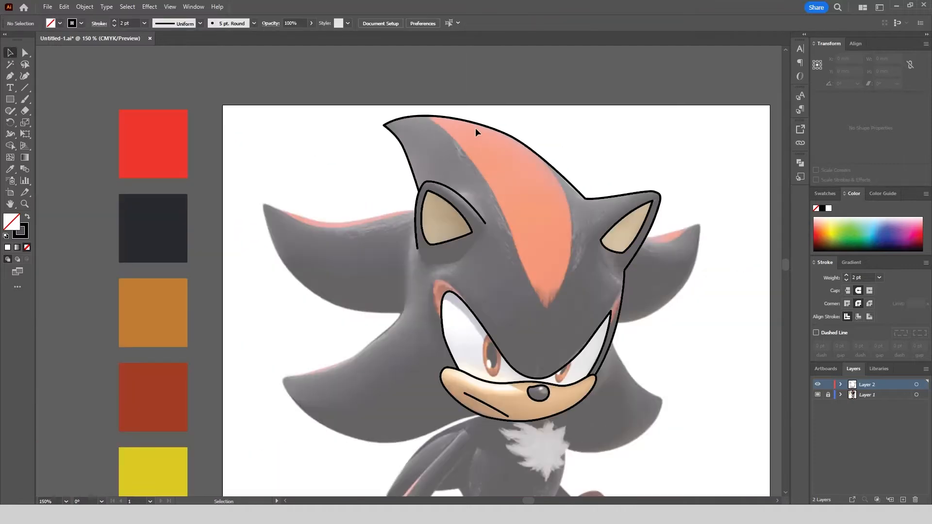
pyautogui.scroll(3, 410, 204)
pyautogui.click(431, 225)
pyautogui.moveTo(339, 240); pyautogui.dragTo(305, 252)
pyautogui.moveTo(190, 258); pyautogui.dragTo(155, 259)
pyautogui.scroll(-2, 432, 226)
pyautogui.scroll(2, 237, 227)
pyautogui.moveTo(219, 207); pyautogui.dragTo(197, 200)
pyautogui.click(219, 207)
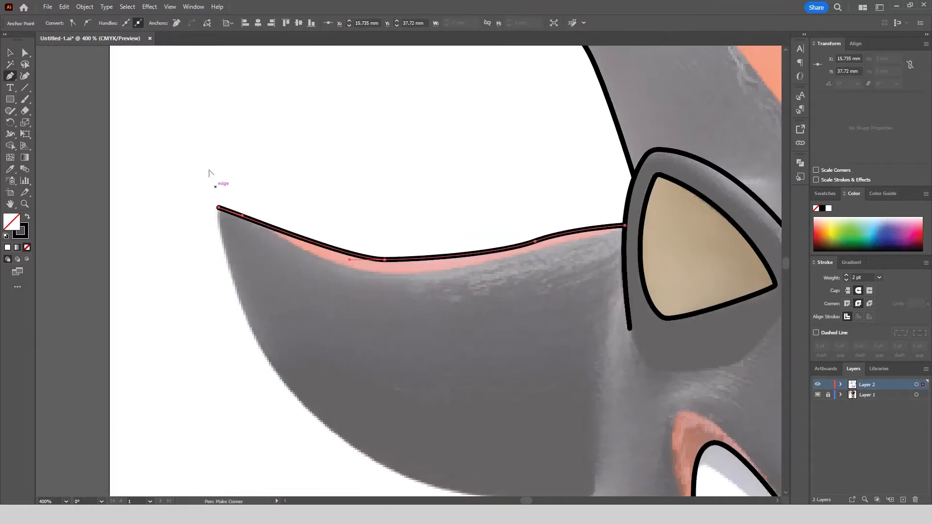
# Trace the upper left quill's underside from its tip back to a sharp corner where it meets the lower quill.
pyautogui.scroll(-3, 210, 175)
pyautogui.scroll(2, 233, 257)
pyautogui.moveTo(266, 266); pyautogui.dragTo(330, 313)
pyautogui.moveTo(468, 331); pyautogui.dragTo(579, 326)
pyautogui.click(469, 331)
# Trace the lower left quill's upper edge from the inner corner out and around its tip.
pyautogui.moveTo(433, 368); pyautogui.dragTo(467, 321)
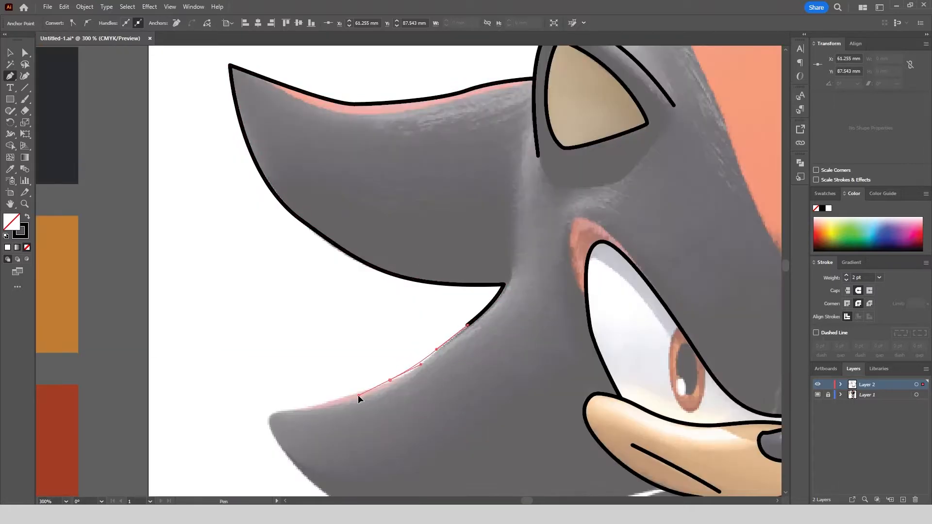
pyautogui.moveTo(288, 409); pyautogui.dragTo(280, 443)
pyautogui.scroll(-3, 252, 281)
pyautogui.scroll(2, 270, 360)
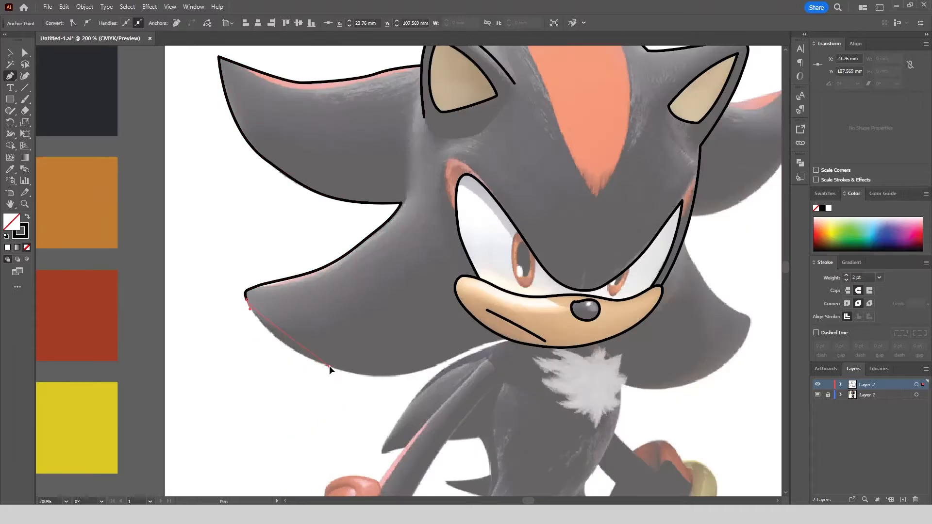
# Trace the lower left quill's underside back to the muzzle's lower edge and end the path.
pyautogui.scroll(3, 464, 355)
pyautogui.moveTo(329, 364); pyautogui.dragTo(491, 330)
pyautogui.click(599, 304)
pyautogui.scroll(-3, 616, 287)
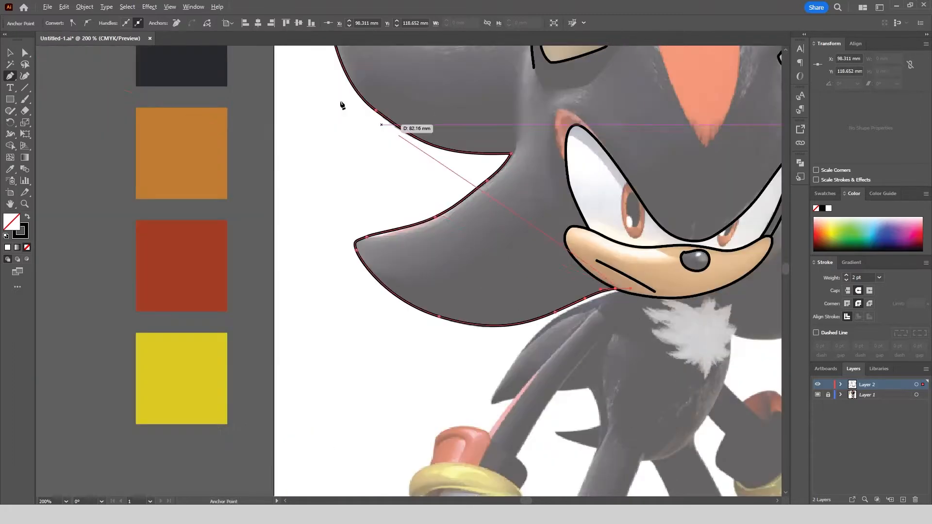
pyautogui.press('v')
pyautogui.click(247, 279)
# Trace the left edge of the red forehead stripe from the head's top outline down towards its pointed tip.
pyautogui.scroll(-1, 247, 280)
pyautogui.hscroll(5, 535, 269)
pyautogui.scroll(3, 535, 269)
pyautogui.scroll(5, 343, 95)
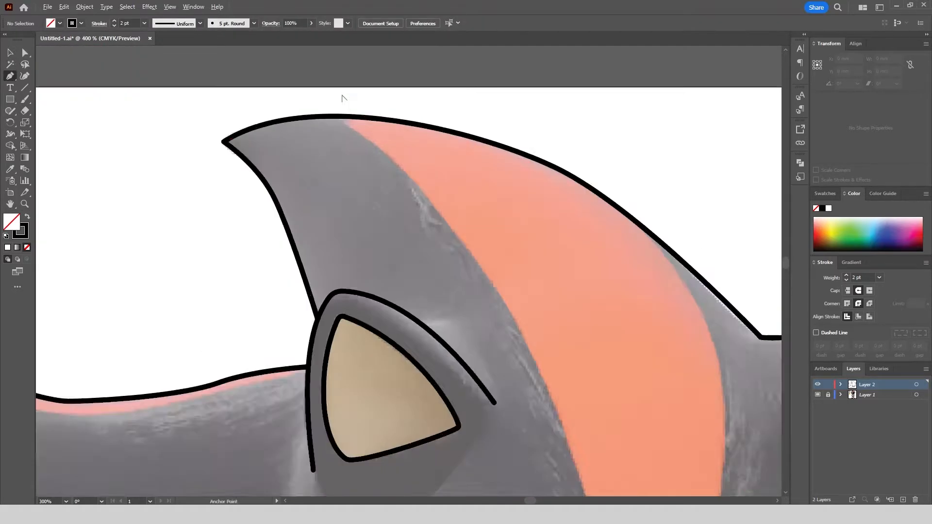
pyautogui.click(329, 125)
pyautogui.scroll(-3, 333, 120)
pyautogui.scroll(2, 449, 271)
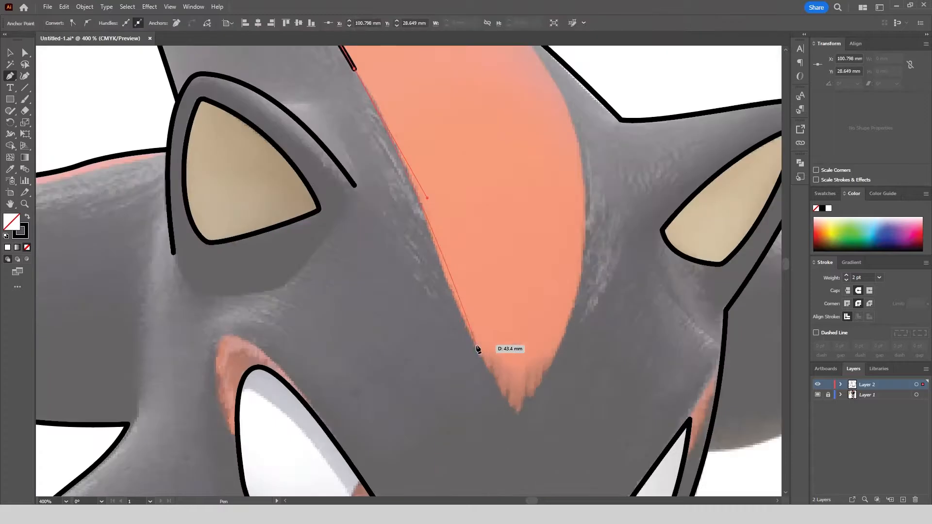
pyautogui.click(473, 345)
pyautogui.click(495, 381)
# Complete the red forehead stripe around its pointed tip and back up its right edge.
pyautogui.scroll(-3, 592, 166)
pyautogui.scroll(3, 574, 70)
pyautogui.moveTo(593, 167); pyautogui.dragTo(473, 103)
pyautogui.scroll(-3, 360, 88)
# Draw an ellipse of about 7 × 16.7 mm over the left eye's iris, tilted about 4° to match it.
pyautogui.scroll(3, 336, 384)
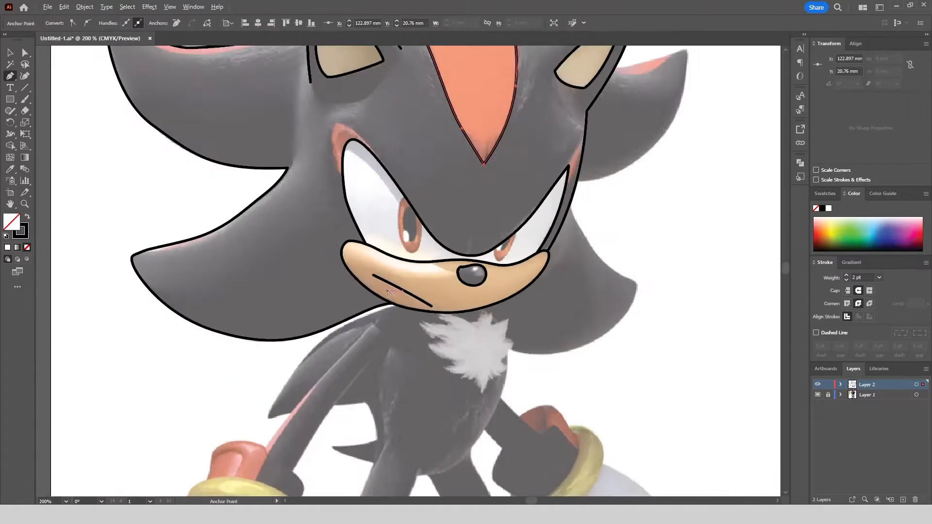
pyautogui.press('l')
pyautogui.moveTo(415, 138); pyautogui.dragTo(471, 256)
pyautogui.moveTo(465, 195); pyautogui.dragTo(413, 199)
# Trim away the part of the iris ellipse that extends past the eye outline, using the Shape Builder tool.
pyautogui.press('v')
pyautogui.click(409, 176)
pyautogui.click(412, 176)
pyautogui.keyDown('shift'); pyautogui.click(441, 159); pyautogui.keyUp('shift')
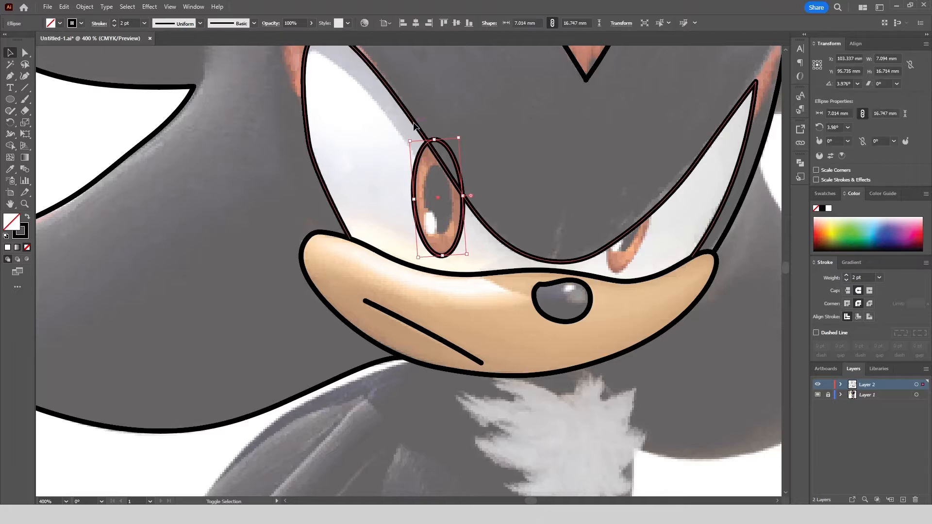
pyautogui.hotkey('shift', 'm')
# Draw the left eye's pupil as an ellipse of about 3.9 × 9.4 mm, filled black without stroke and tilted about 1.5°.
pyautogui.click(10, 99)
pyautogui.scroll(2, 440, 161)
pyautogui.moveTo(413, 171); pyautogui.dragTo(468, 308)
pyautogui.click(27, 217)
pyautogui.moveTo(414, 170); pyautogui.dragTo(406, 170)
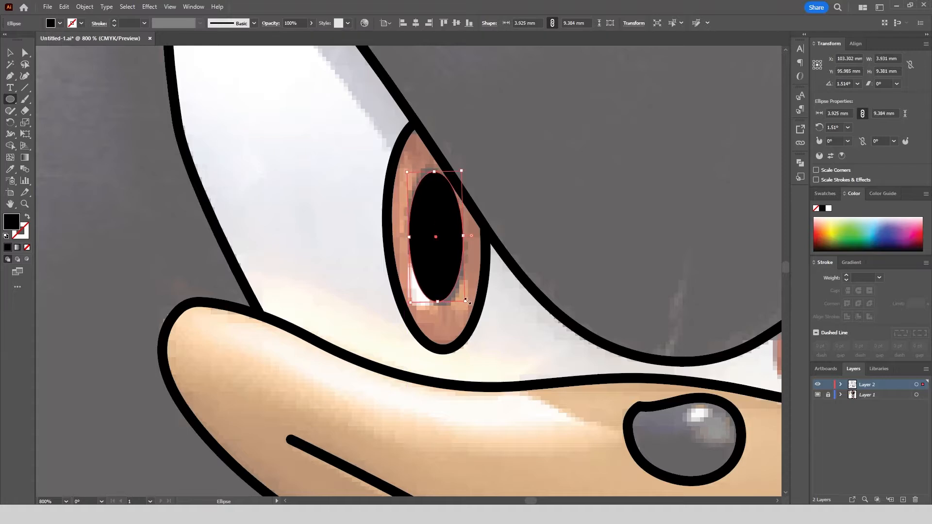
pyautogui.moveTo(467, 302); pyautogui.dragTo(470, 304)
pyautogui.scroll(-2, 404, 184)
pyautogui.click(10, 52)
pyautogui.click(228, 245)
pyautogui.scroll(-1, 228, 245)
pyautogui.scroll(2, 514, 254)
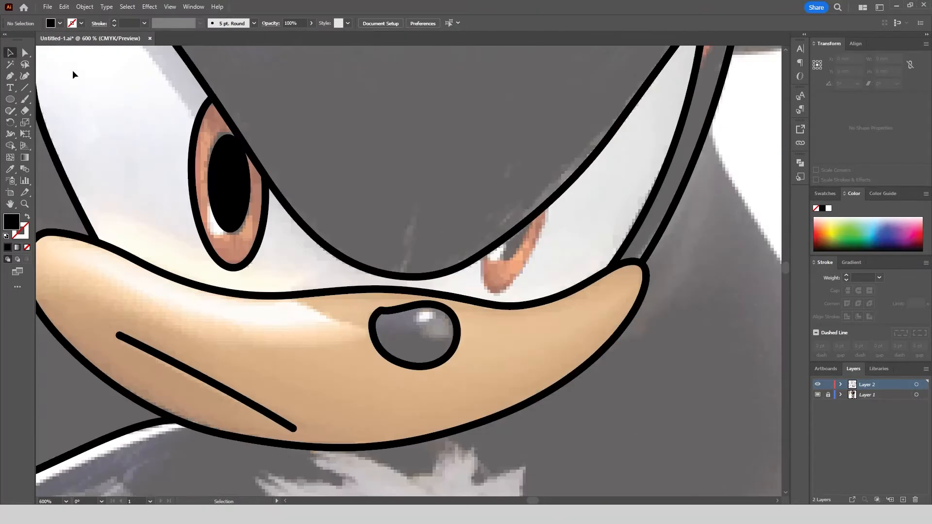
# Draw an outline ellipse of about 5.1 × 10.6 mm over the right eye's iris, copying the line-art stroke and tilting it to match.
pyautogui.click(10, 99)
pyautogui.scroll(1, 630, 232)
pyautogui.moveTo(449, 166)
pyautogui.mouseDown()
pyautogui.moveTo(520, 347)
pyautogui.moveTo(502, 355)
pyautogui.mouseUp()
pyautogui.click(11, 168)
pyautogui.click(189, 217)
pyautogui.click(10, 53)
pyautogui.scroll(1, 514, 320)
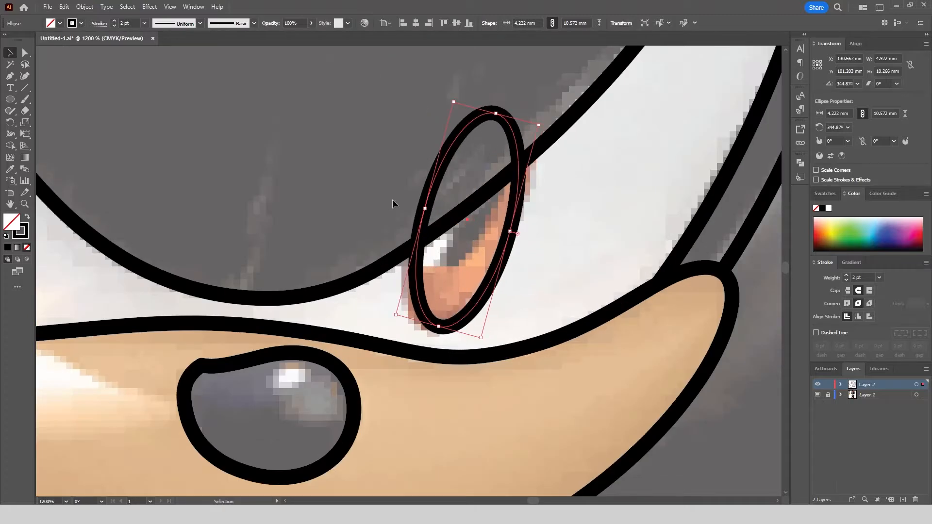
pyautogui.moveTo(425, 208); pyautogui.dragTo(415, 205)
pyautogui.moveTo(510, 231); pyautogui.dragTo(518, 233)
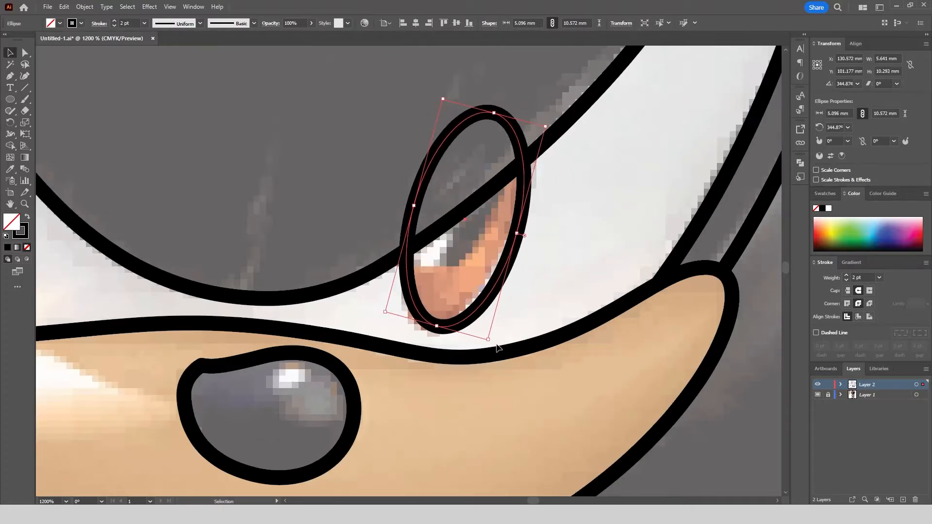
pyautogui.moveTo(500, 348); pyautogui.dragTo(474, 353)
# Trim off the part of the right iris ellipse above the brow line with the Shape Builder tool.
pyautogui.keyDown('shift'); pyautogui.click(461, 213); pyautogui.keyUp('shift')
pyautogui.hotkey('shift', 'm')
pyautogui.keyDown('alt'); pyautogui.click(476, 171); pyautogui.keyUp('alt')
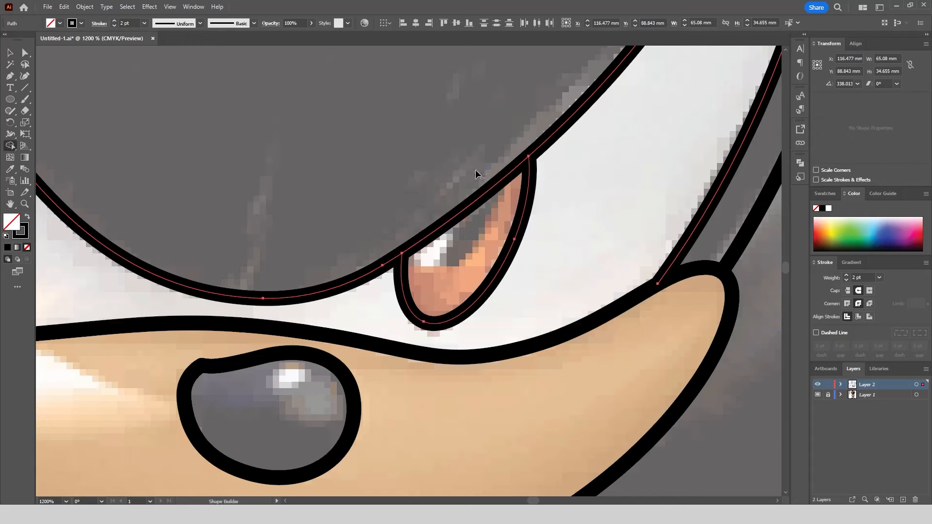
# Draw the right eye's pupil as a tilted ellipse of about 2.3 × 5.6 mm, filled black without stroke.
pyautogui.moveTo(437, 148)
pyautogui.mouseDown()
pyautogui.moveTo(468, 192)
pyautogui.moveTo(491, 266)
pyautogui.moveTo(462, 280)
pyautogui.mouseUp()
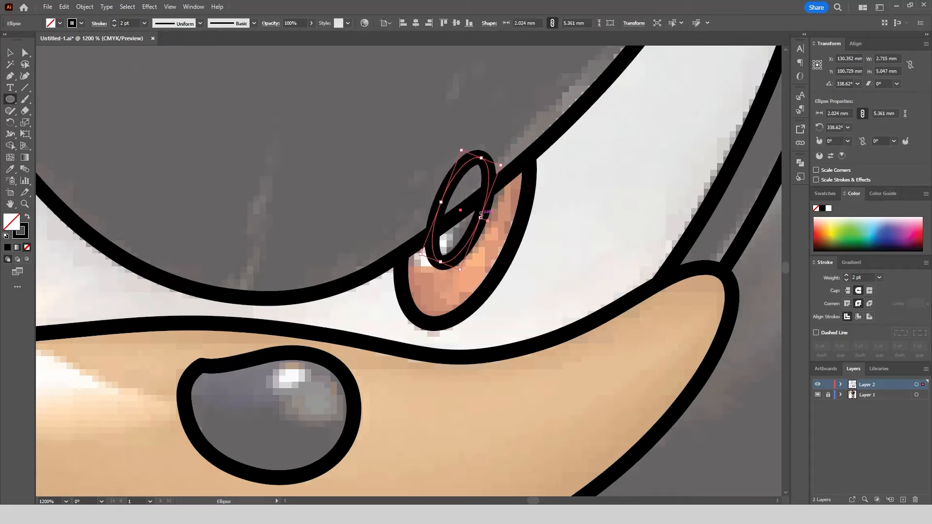
pyautogui.moveTo(481, 216); pyautogui.dragTo(486, 219)
pyautogui.click(27, 216)
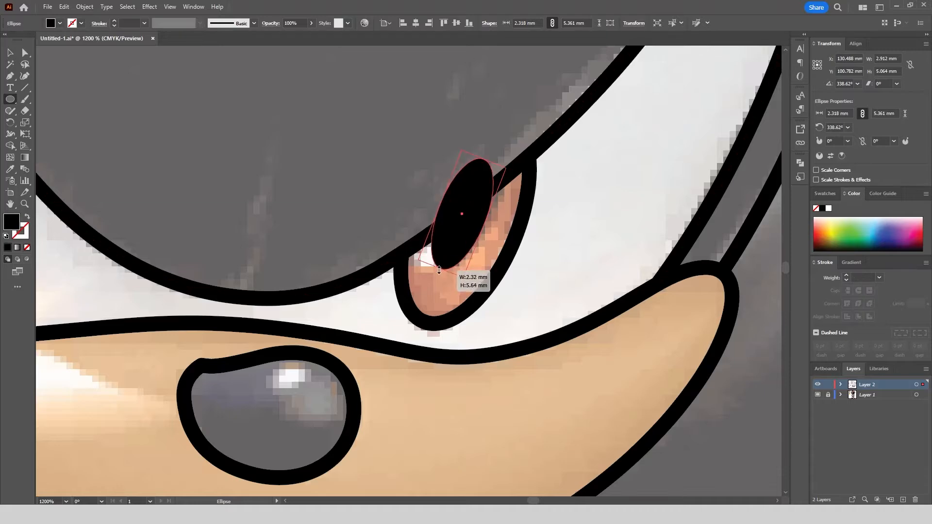
# Cut the right pupil along the brow line with the Shape Builder tool and remove the part above it.
pyautogui.click(10, 54)
pyautogui.click(462, 225)
pyautogui.keyDown('shift'); pyautogui.click(401, 255); pyautogui.keyUp('shift')
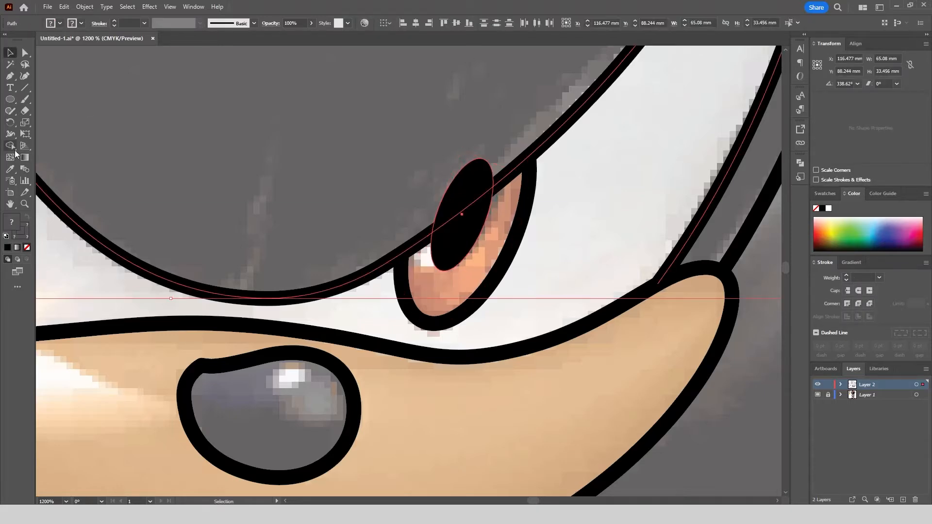
pyautogui.click(12, 147)
pyautogui.keyDown('alt'); pyautogui.click(461, 187); pyautogui.keyUp('alt')
pyautogui.click(10, 53)
pyautogui.click(436, 195)
pyautogui.scroll(-6, 520, 197)
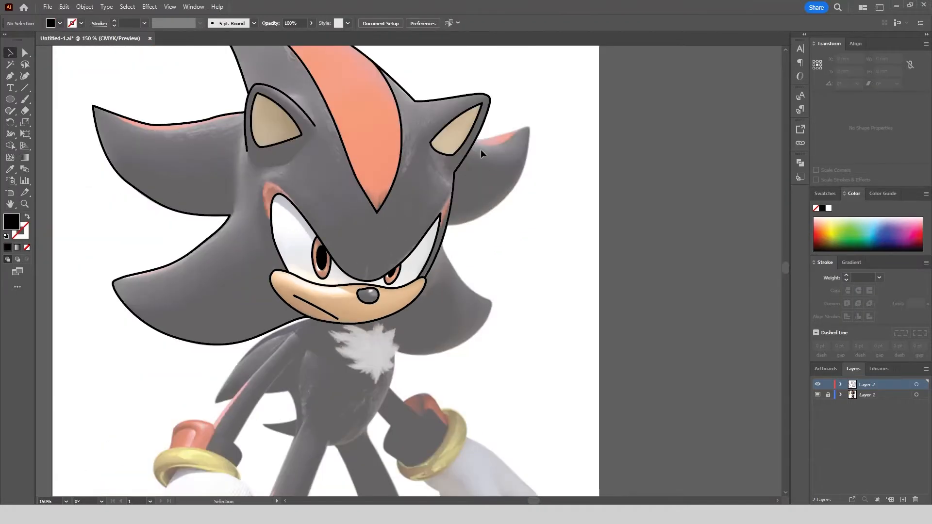
# Trace the upper right quill with the Pen tool, from the ear's edge around its tip and back to the face.
pyautogui.scroll(5, 524, 133)
pyautogui.click(328, 162)
pyautogui.moveTo(479, 126); pyautogui.dragTo(535, 102)
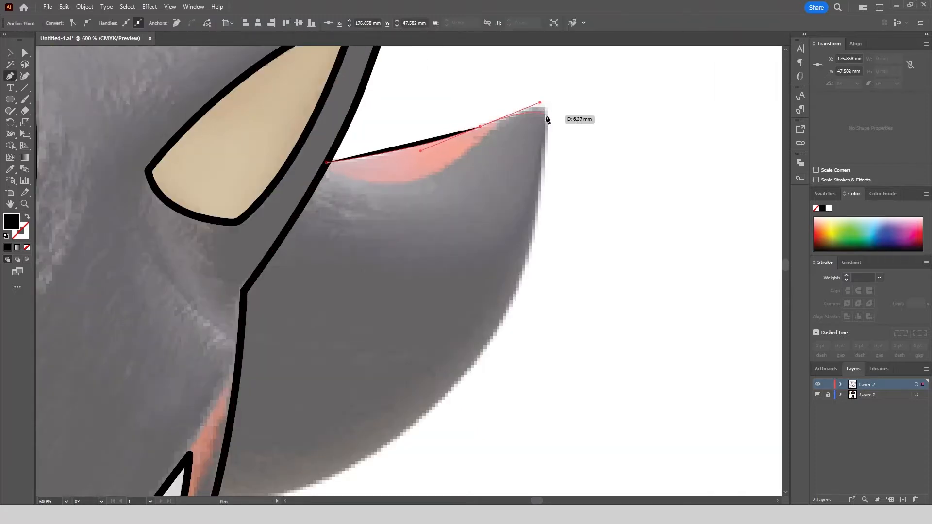
pyautogui.moveTo(518, 289); pyautogui.dragTo(497, 352)
pyautogui.scroll(-3, 535, 193)
pyautogui.scroll(3, 478, 310)
pyautogui.moveTo(470, 229); pyautogui.dragTo(386, 277)
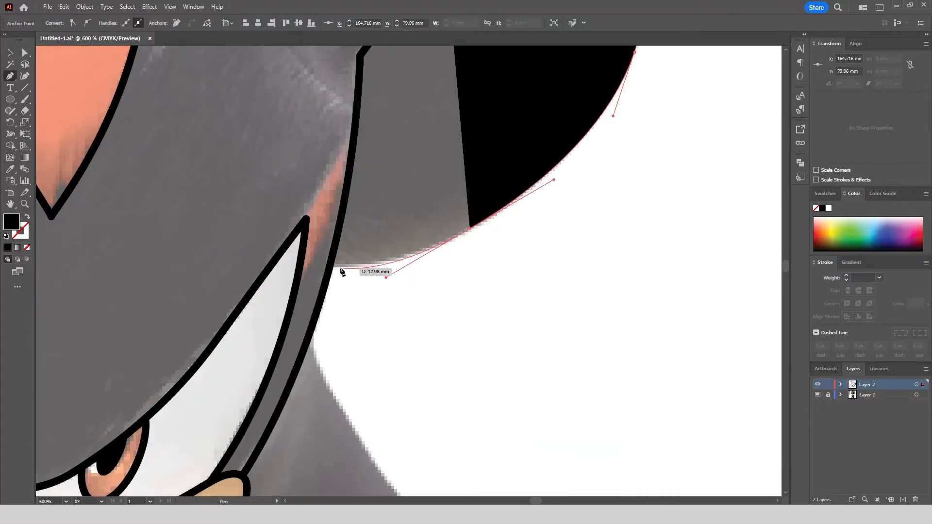
pyautogui.click(329, 266)
# Give the upper right quill the line art's 2 pt black stroke without fill by sampling an existing outline.
pyautogui.click(10, 168)
pyautogui.click(85, 168)
pyautogui.scroll(-3, 372, 134)
pyautogui.scroll(2, 469, 213)
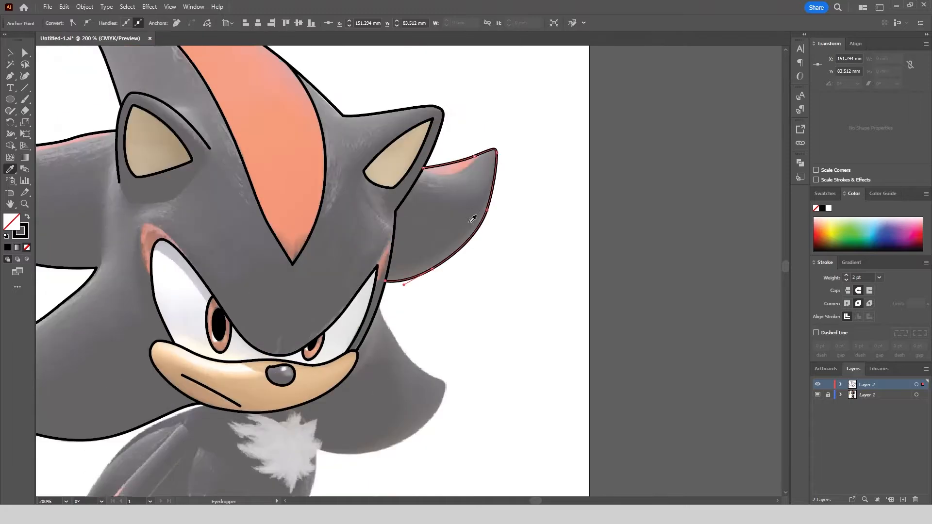
# Trace the upper left tufts of the chest fur with the Pen tool, ending at the chin line.
pyautogui.scroll(-1, 473, 214)
pyautogui.scroll(1, 428, 387)
pyautogui.scroll(5, 246, 386)
pyautogui.click(394, 284)
pyautogui.moveTo(240, 165); pyautogui.dragTo(215, 127)
pyautogui.click(239, 164)
pyautogui.click(419, 187)
pyautogui.moveTo(352, 107); pyautogui.dragTo(338, 71)
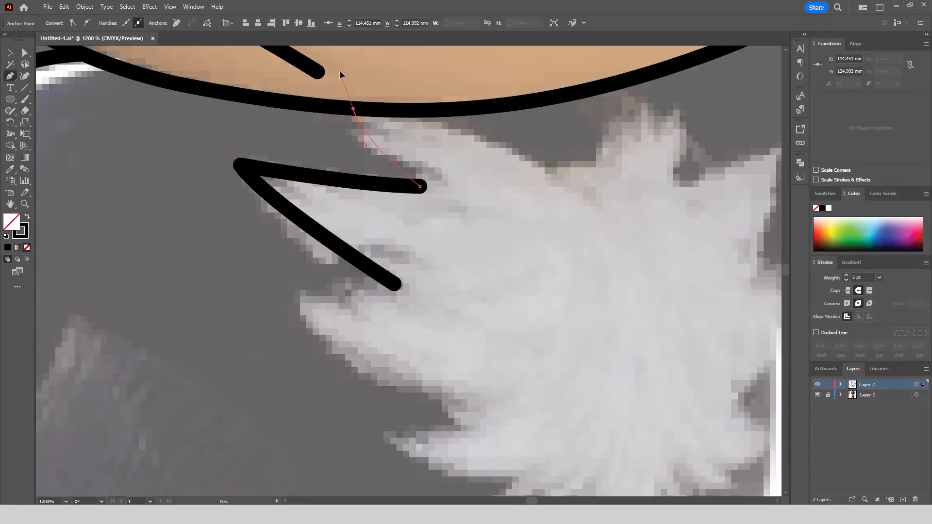
# Continue the chest fur outline down its left side with two more pointed tufts.
pyautogui.click(299, 296)
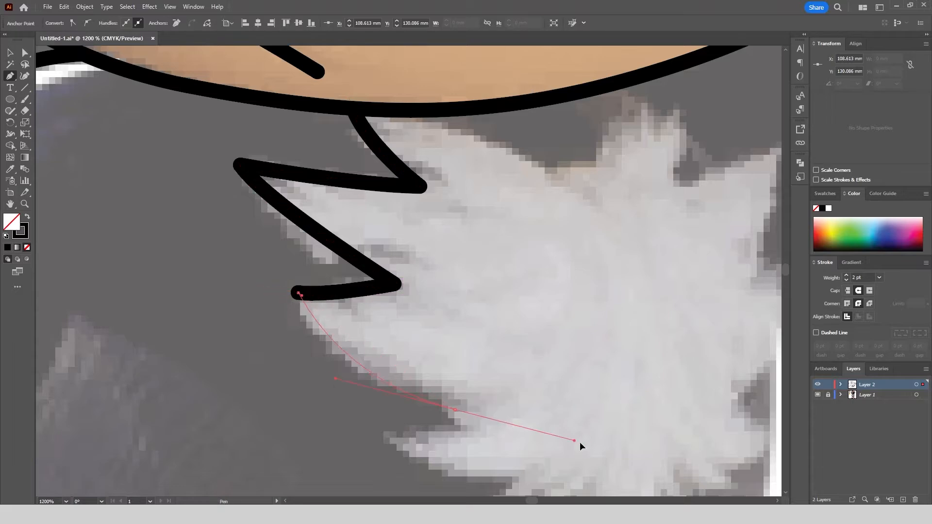
pyautogui.moveTo(454, 412); pyautogui.dragTo(589, 446)
pyautogui.click(455, 411)
pyautogui.scroll(1, 349, 342)
pyautogui.moveTo(347, 340); pyautogui.dragTo(315, 343)
pyautogui.click(347, 341)
pyautogui.scroll(-1, 440, 369)
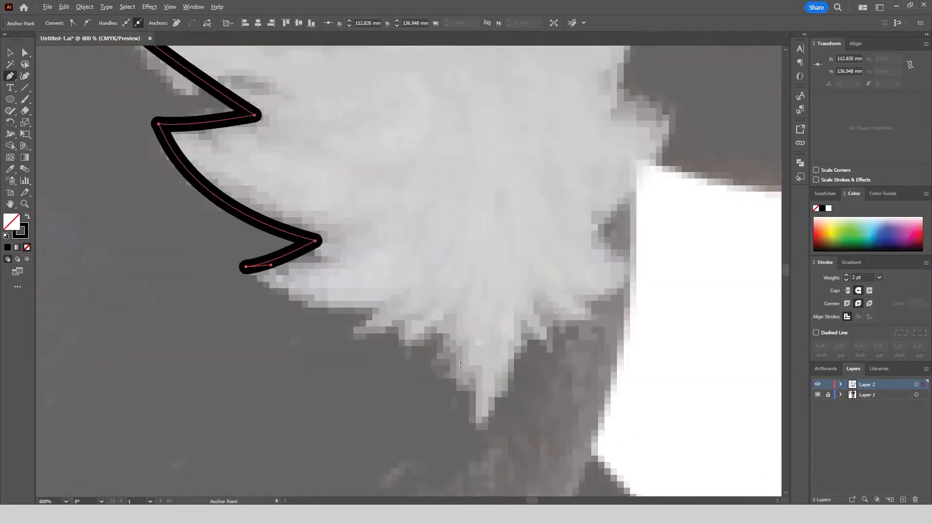
# Continue the chest fur outline around the bottom spike and up to the lower right tuft's tip.
pyautogui.scroll(1, 490, 381)
pyautogui.moveTo(421, 324); pyautogui.dragTo(554, 259)
pyautogui.click(484, 449)
pyautogui.click(542, 315)
pyautogui.moveTo(683, 239); pyautogui.dragTo(619, 240)
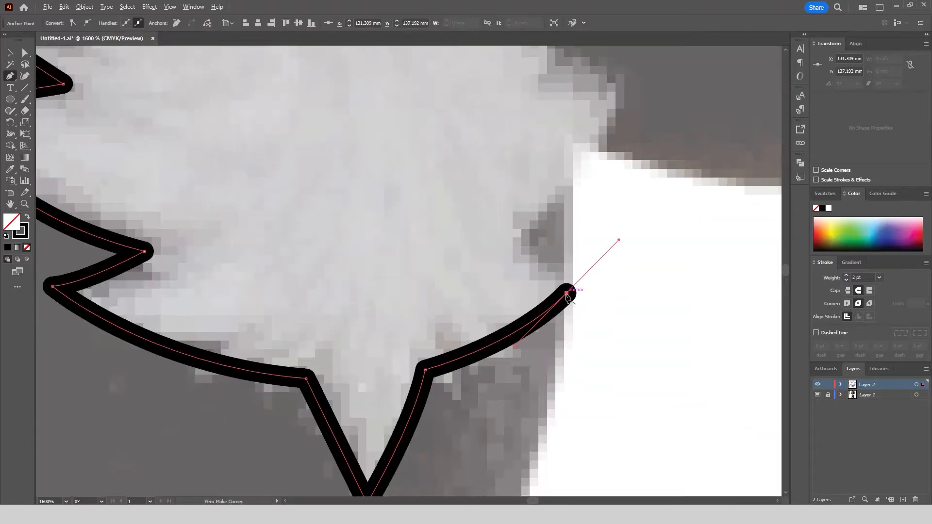
pyautogui.click(566, 293)
# Complete the chest fur outline up its right side and across the top tufts to the chin.
pyautogui.scroll(-2, 530, 270)
pyautogui.scroll(2, 580, 184)
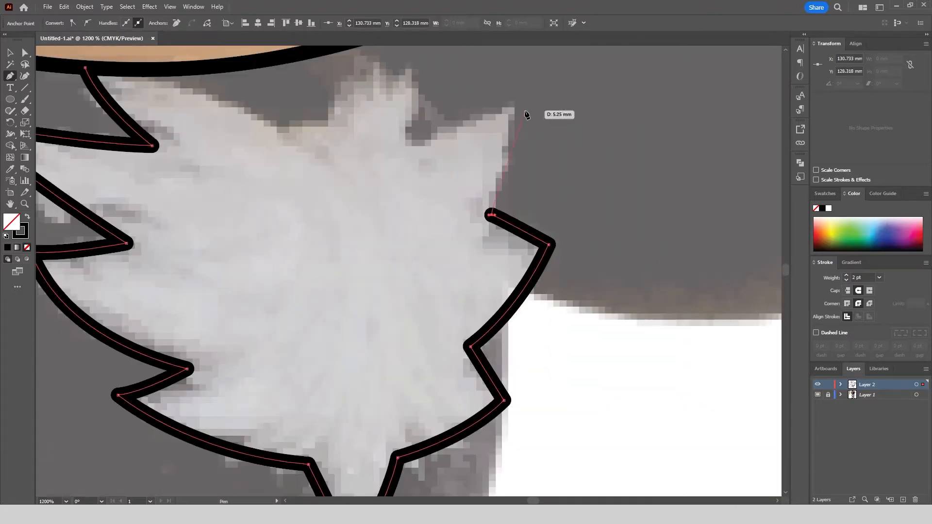
pyautogui.click(509, 104)
pyautogui.click(410, 148)
pyautogui.scroll(-2, 437, 194)
pyautogui.scroll(2, 418, 160)
pyautogui.moveTo(415, 180); pyautogui.dragTo(343, 135)
pyautogui.moveTo(385, 291); pyautogui.dragTo(100, 175)
pyautogui.scroll(-3, 92, 92)
pyautogui.press('v')
pyautogui.scroll(-1, 357, 92)
pyautogui.click(356, 92)
# Trace the lower right quill from the cheek around its rounded tip and back to the chest fur.
pyautogui.scroll(5, 515, 61)
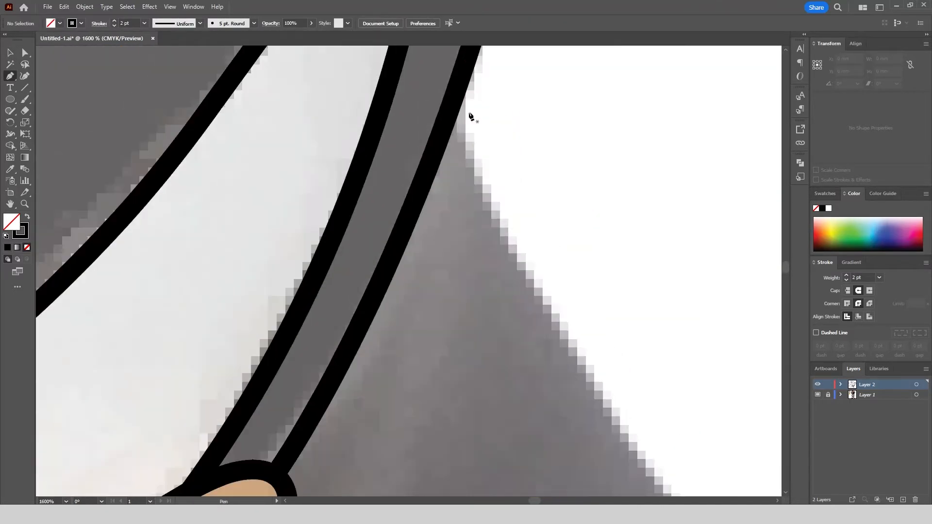
pyautogui.click(453, 96)
pyautogui.scroll(-5, 453, 95)
pyautogui.moveTo(519, 198); pyautogui.dragTo(519, 198)
pyautogui.scroll(4, 568, 215)
pyautogui.moveTo(500, 200); pyautogui.dragTo(520, 219)
pyautogui.moveTo(476, 351); pyautogui.dragTo(445, 414)
pyautogui.scroll(-2, 445, 414)
pyautogui.moveTo(301, 364); pyautogui.dragTo(301, 363)
pyautogui.scroll(-5, 301, 364)
pyautogui.scroll(6, 259, 374)
pyautogui.moveTo(402, 273); pyautogui.dragTo(293, 226)
pyautogui.scroll(-6, 461, 234)
pyautogui.click(10, 53)
pyautogui.click(679, 311)
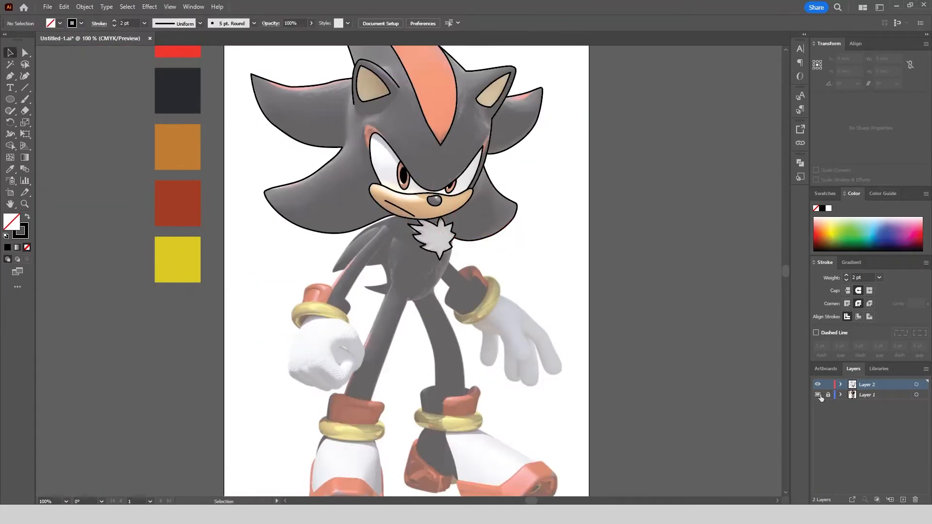
# Check the line art alone by hiding the reference in Layer 1, then show the reference again.
pyautogui.click(817, 395)
pyautogui.scroll(2, 697, 339)
pyautogui.click(818, 394)
# Trace the red marking's outer edge around the top of the left eye.
pyautogui.press('p')
pyautogui.scroll(5, 369, 214)
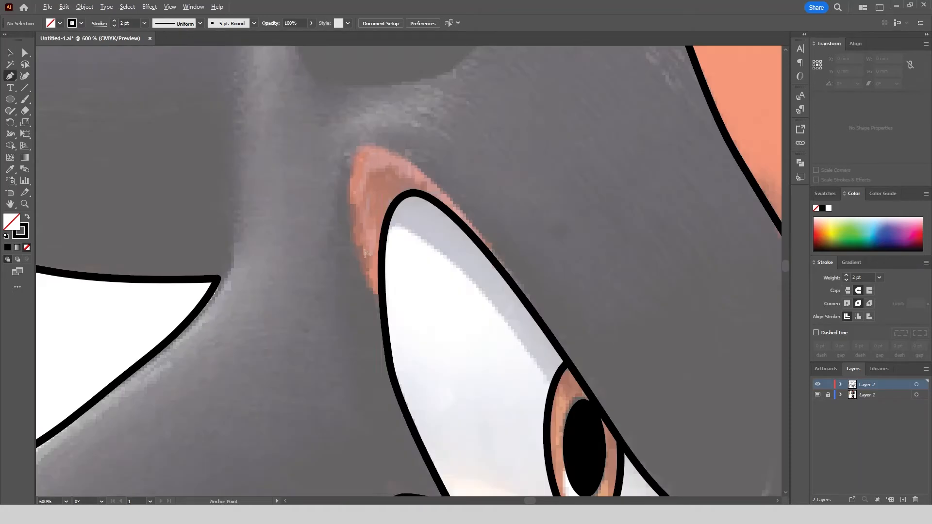
pyautogui.click(383, 313)
pyautogui.moveTo(354, 155); pyautogui.dragTo(378, 113)
pyautogui.moveTo(490, 256); pyautogui.dragTo(525, 319)
pyautogui.click(11, 53)
pyautogui.click(286, 262)
# Trace the lower edge of the red stripe along the upper left quill, from near its tip to the ear.
pyautogui.scroll(-3, 286, 262)
pyautogui.click(10, 76)
pyautogui.scroll(4, 99, 106)
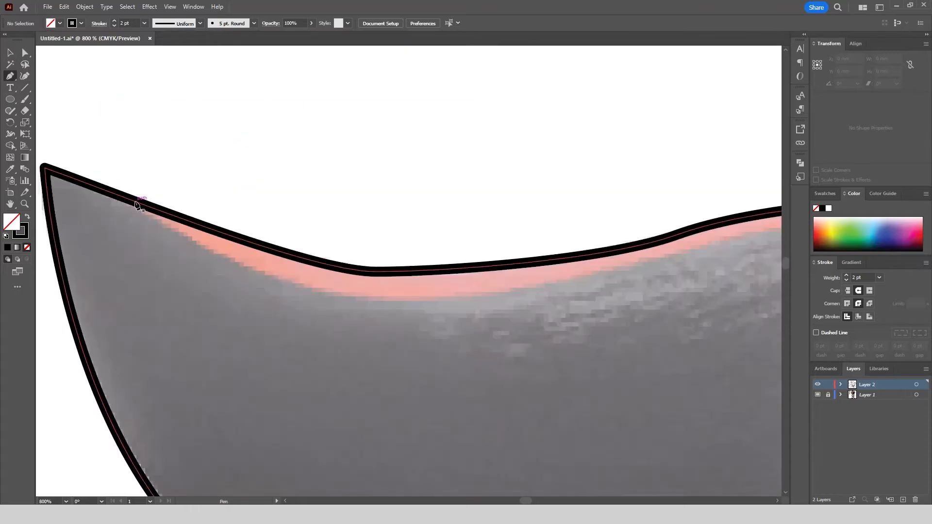
pyautogui.click(135, 201)
pyautogui.moveTo(403, 299); pyautogui.dragTo(573, 309)
pyautogui.moveTo(639, 248); pyautogui.dragTo(465, 235)
pyautogui.scroll(-1, 465, 235)
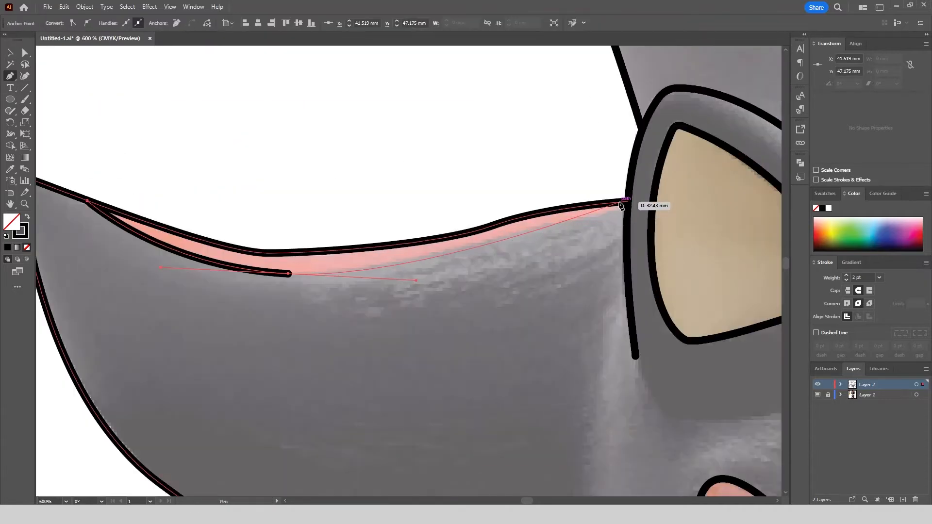
pyautogui.click(618, 202)
pyautogui.press('Escape')
# Trace the lower edge of the red marking on the upper right quill, ending at the ear.
pyautogui.scroll(-3, 290, 168)
pyautogui.scroll(4, 719, 171)
pyautogui.click(753, 188)
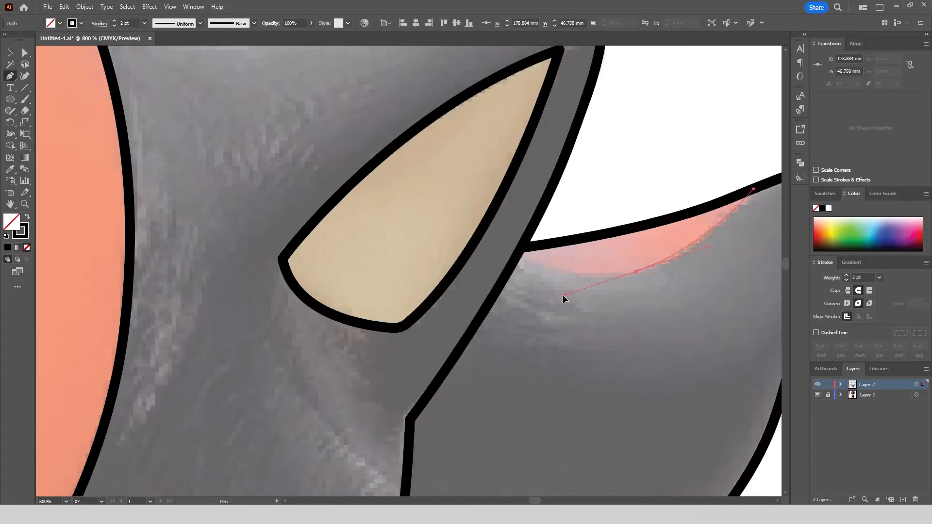
pyautogui.moveTo(563, 295); pyautogui.dragTo(563, 295)
pyautogui.click(523, 248)
pyautogui.scroll(-5, 405, 128)
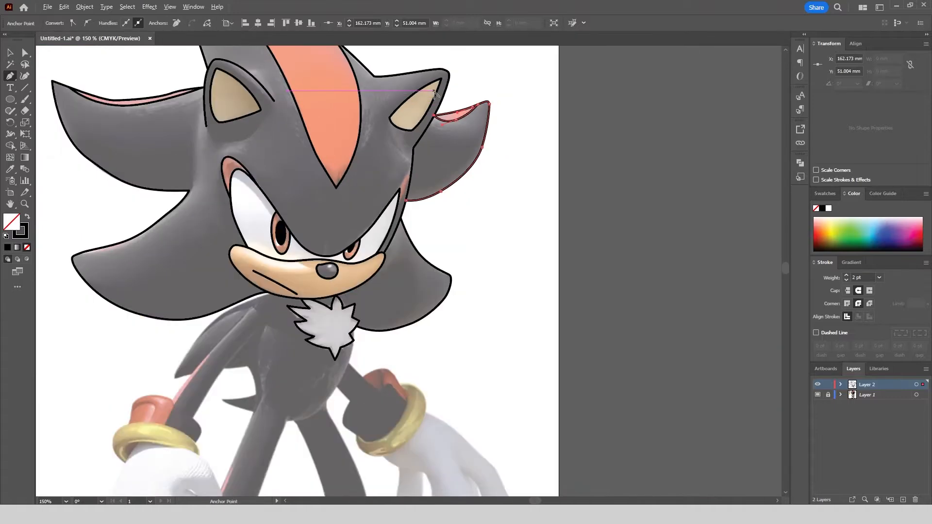
# Trace the outer edge of the left arm from the red cuff up to the shoulder.
pyautogui.scroll(4, 215, 350)
pyautogui.click(128, 473)
pyautogui.scroll(-1, 128, 473)
pyautogui.scroll(1, 317, 290)
pyautogui.moveTo(364, 180); pyautogui.dragTo(487, 77)
pyautogui.scroll(-1, 421, 144)
# Trace the back quill behind the left arm, from below the chin around its tip to the arm line.
pyautogui.click(429, 135)
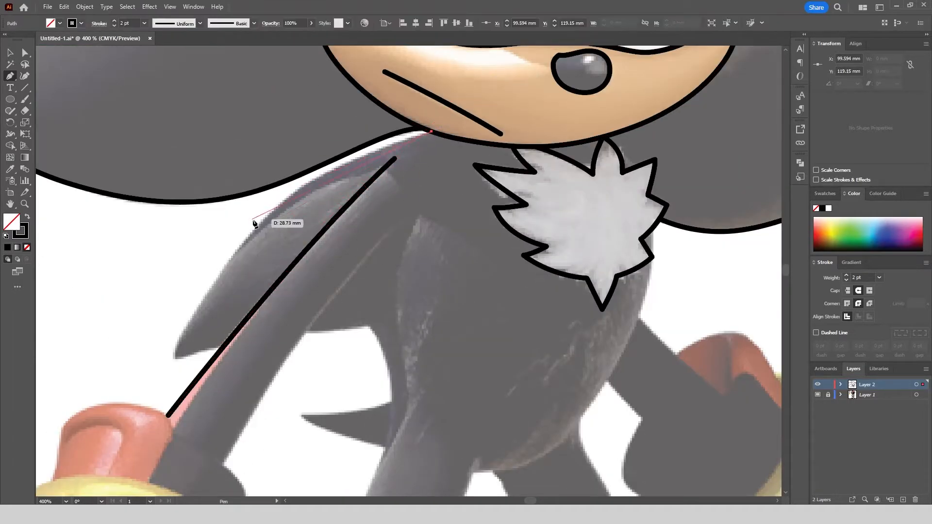
pyautogui.moveTo(186, 293); pyautogui.dragTo(186, 292)
pyautogui.moveTo(175, 356); pyautogui.dragTo(224, 350)
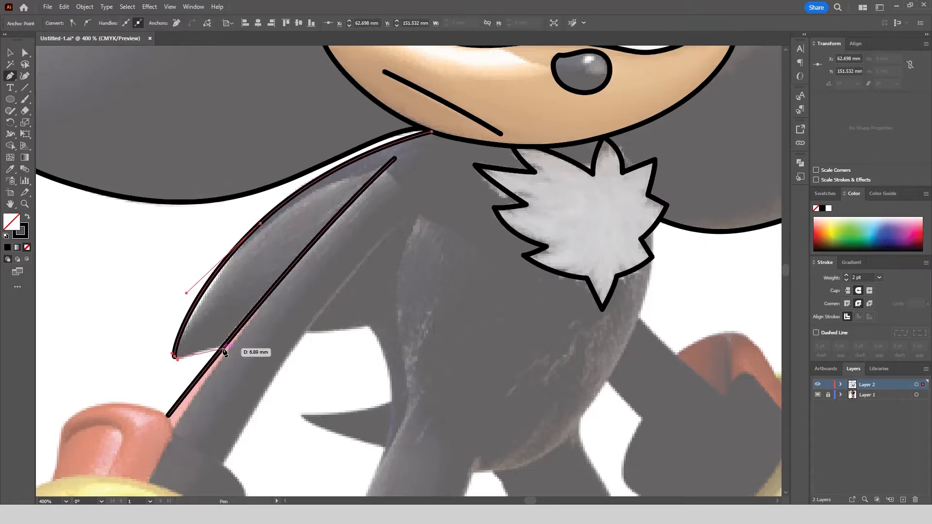
# Trace the inner edge of the left arm from the shoulder down to the wrist.
pyautogui.click(424, 203)
pyautogui.scroll(-3, 349, 241)
pyautogui.hscroll(-1, 350, 241)
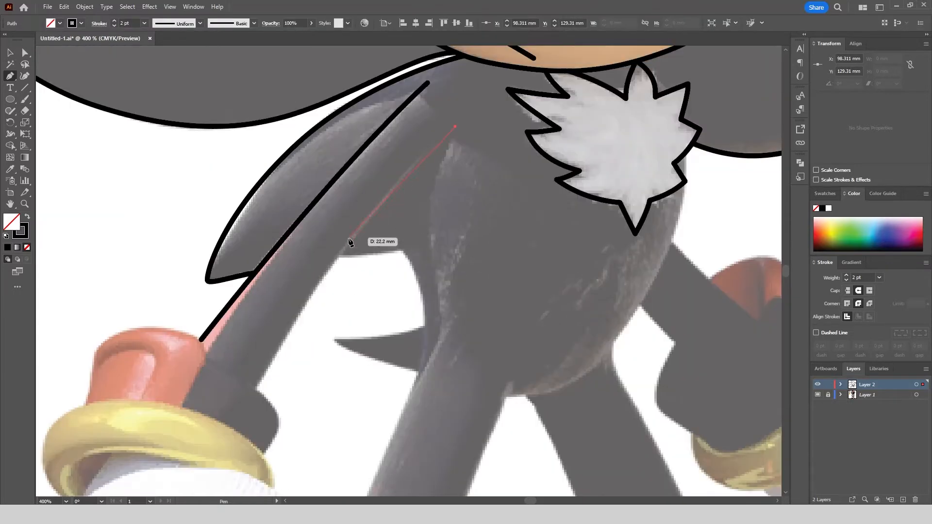
pyautogui.click(298, 311)
pyautogui.press('Escape')
# Trace the left bracelet's outer edge from its lower left tip over the top to its right tip.
pyautogui.moveTo(270, 227); pyautogui.dragTo(318, 163)
pyautogui.click(122, 443)
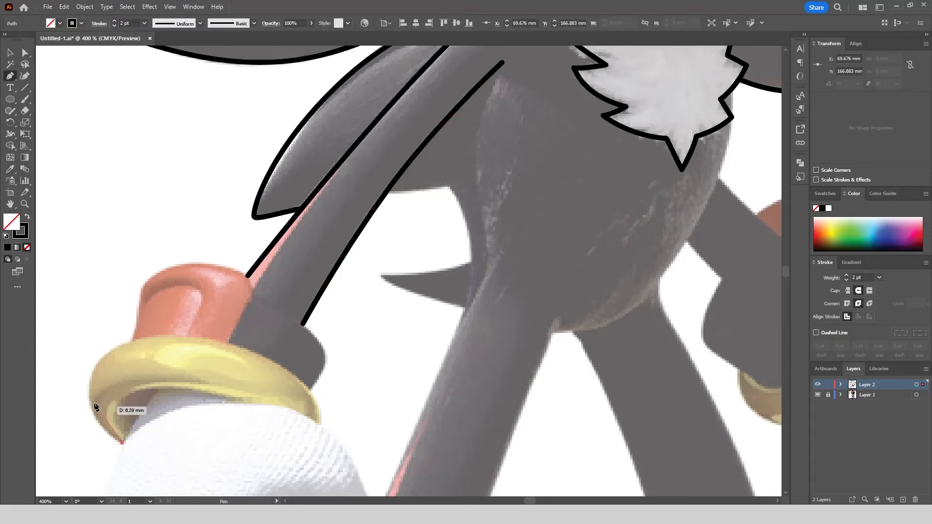
pyautogui.moveTo(140, 302); pyautogui.dragTo(130, 309)
pyautogui.moveTo(331, 404); pyautogui.dragTo(341, 417)
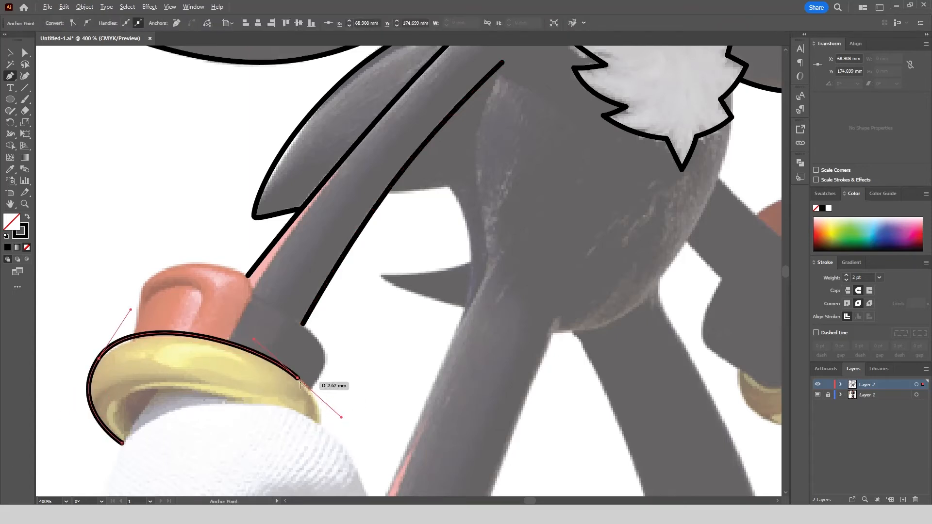
pyautogui.click(320, 423)
# Close the left bracelet outline by tracing its inner edge along the glove back to the starting point.
pyautogui.scroll(2, 303, 408)
pyautogui.moveTo(274, 410); pyautogui.dragTo(236, 401)
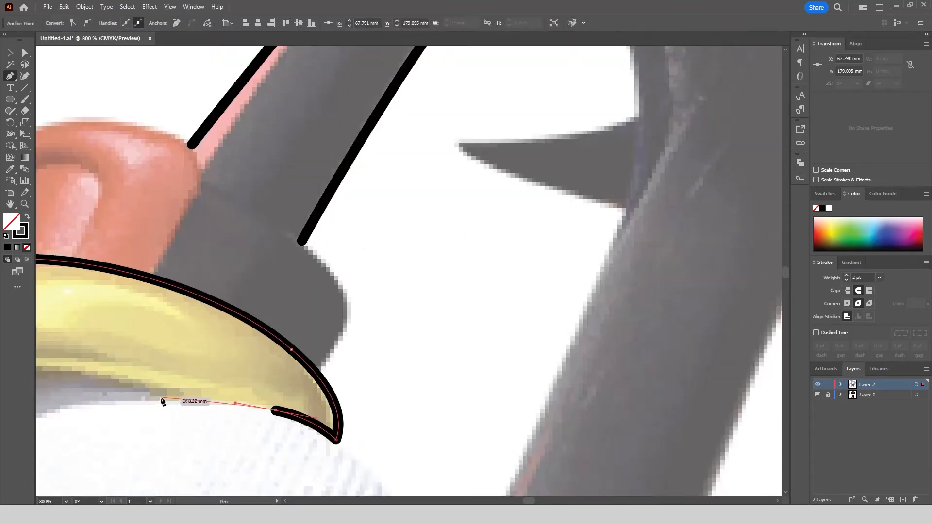
pyautogui.click(160, 396)
pyautogui.scroll(-1, 162, 400)
pyautogui.moveTo(162, 400); pyautogui.dragTo(294, 361)
pyautogui.moveTo(182, 337)
pyautogui.mouseDown()
pyautogui.moveTo(103, 331)
pyautogui.moveTo(115, 343)
pyautogui.mouseUp()
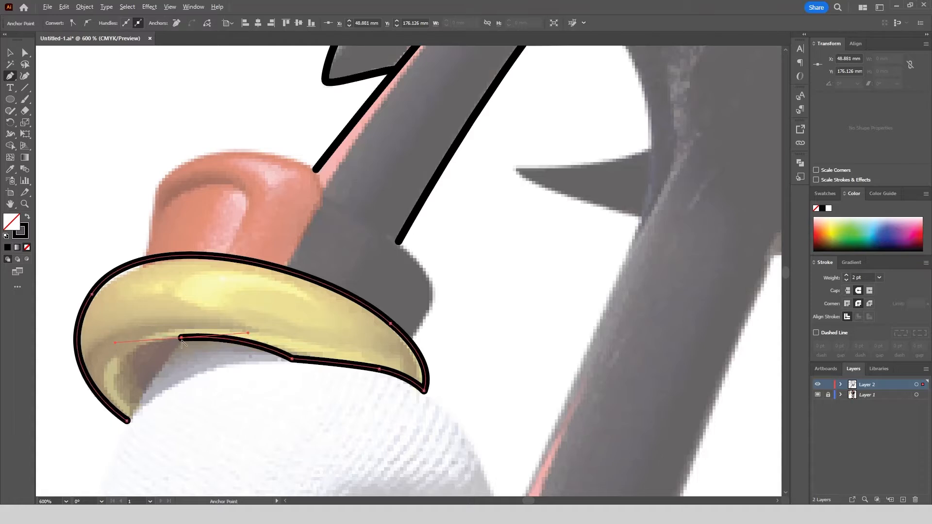
pyautogui.click(129, 422)
pyautogui.scroll(-1, 112, 140)
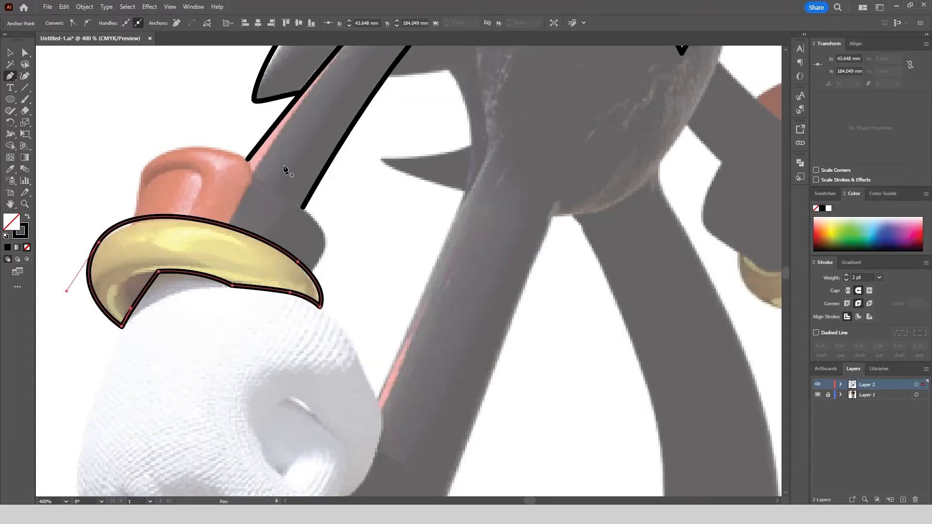
# Trace the dark part of the left wrist cuff from the arm around its right side to the bracelet.
pyautogui.click(304, 208)
pyautogui.moveTo(320, 244); pyautogui.dragTo(329, 267)
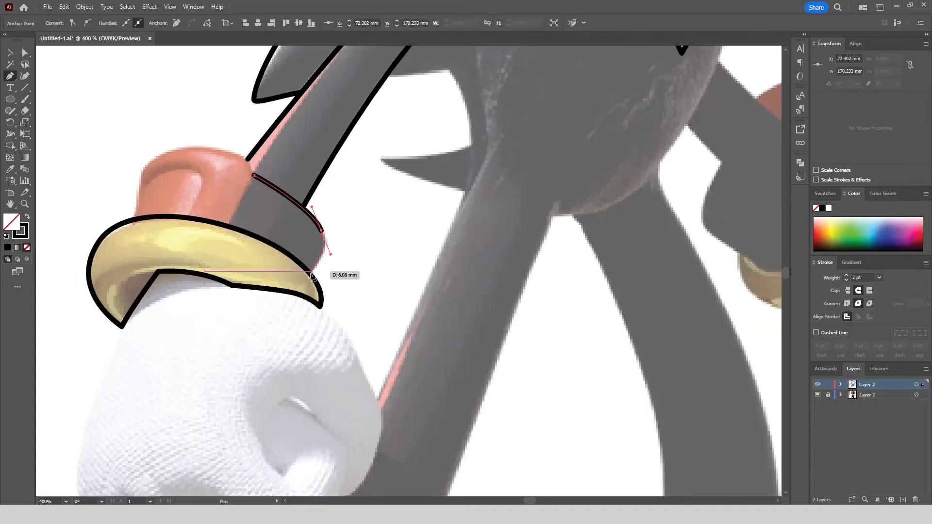
pyautogui.scroll(3, 310, 289)
pyautogui.click(309, 285)
pyautogui.press('Escape')
pyautogui.scroll(-2, 310, 285)
# Trace the red part of the left wrist cuff from the bracelet over its top and back down to the bracelet.
pyautogui.scroll(-1, 478, 203)
pyautogui.scroll(3, 208, 190)
pyautogui.click(150, 237)
pyautogui.scroll(-1, 151, 229)
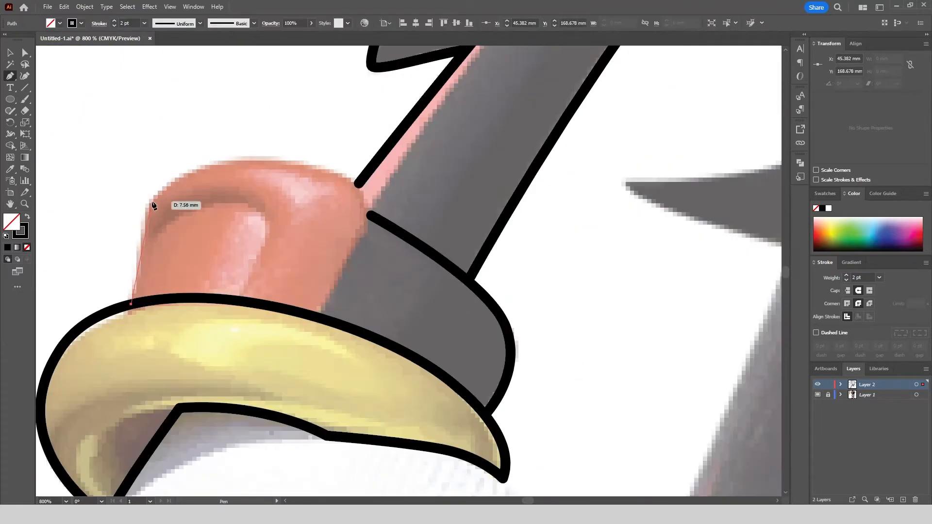
pyautogui.moveTo(149, 200); pyautogui.dragTo(162, 182)
pyautogui.moveTo(259, 158); pyautogui.dragTo(314, 158)
pyautogui.moveTo(372, 214); pyautogui.dragTo(335, 221)
pyautogui.click(317, 317)
pyautogui.click(25, 52)
pyautogui.scroll(1, 434, 198)
pyautogui.click(416, 162)
pyautogui.scroll(-4, 417, 161)
# Trace the left glove's outer edge from the bracelet's lower tip down its left side and around to the bottom of the fist.
pyautogui.click(11, 76)
pyautogui.scroll(3, 291, 284)
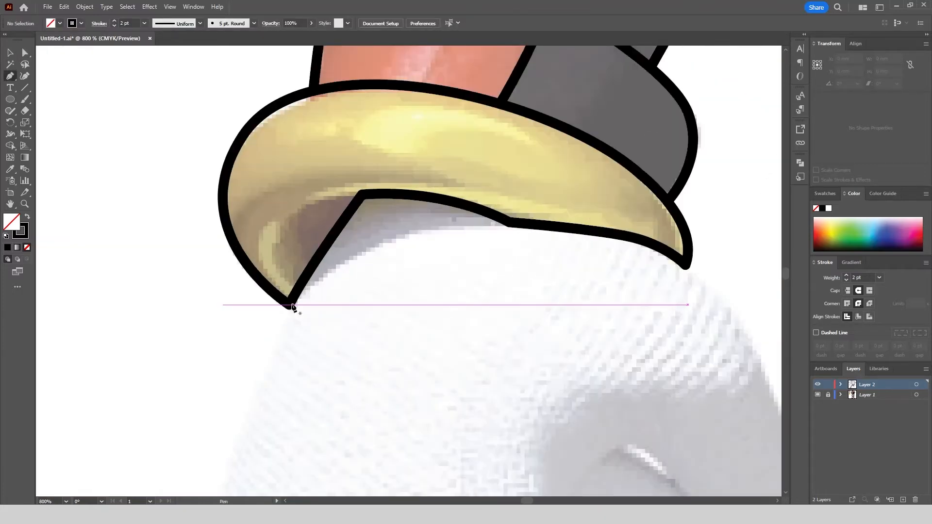
pyautogui.click(292, 302)
pyautogui.scroll(-3, 296, 292)
pyautogui.scroll(2, 295, 277)
pyautogui.moveTo(254, 334); pyautogui.dragTo(246, 374)
pyautogui.scroll(-3, 246, 374)
pyautogui.click(251, 322)
pyautogui.moveTo(251, 322); pyautogui.dragTo(262, 353)
pyautogui.moveTo(341, 386); pyautogui.dragTo(376, 402)
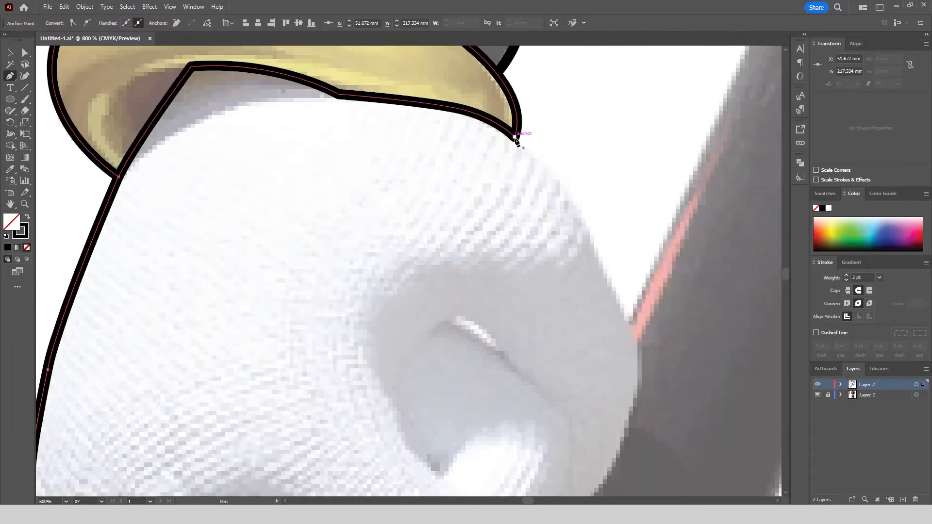
# Trace the left glove's right edge from the bracelet's right tip down and around to the tip of the thumb.
pyautogui.moveTo(574, 197); pyautogui.dragTo(589, 231)
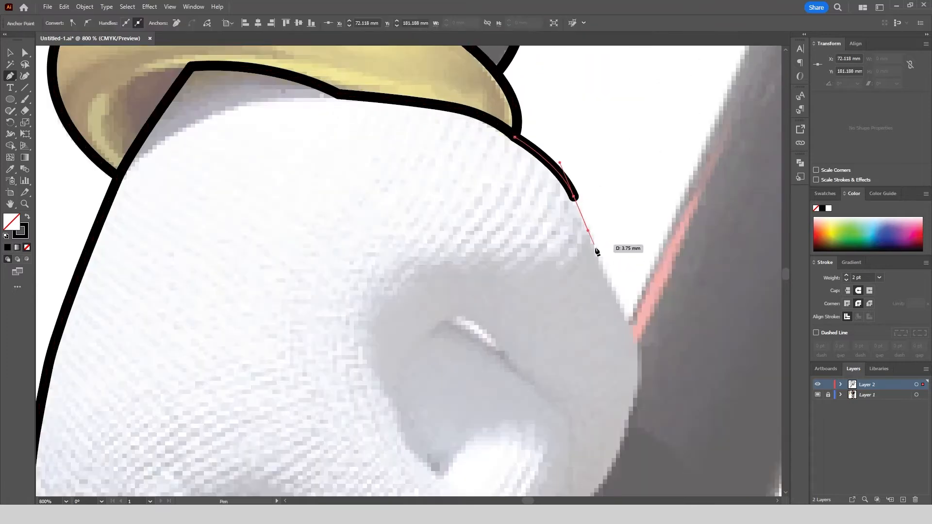
pyautogui.scroll(-2, 642, 366)
pyautogui.scroll(2, 645, 393)
pyautogui.moveTo(639, 351); pyautogui.dragTo(603, 376)
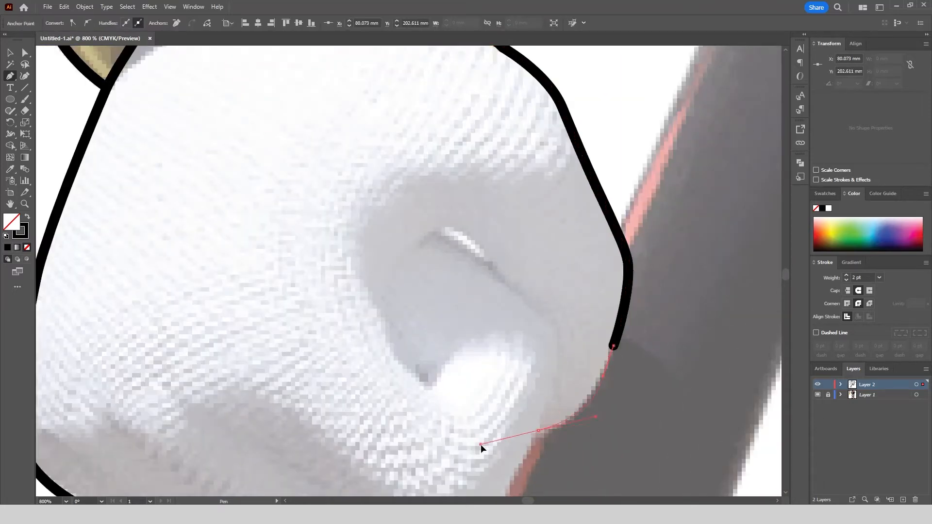
pyautogui.moveTo(480, 444); pyautogui.dragTo(485, 444)
# Trace the thumb's inner edge on the left glove from the palm shadow down to the thumb tip, and deselect the path.
pyautogui.moveTo(556, 335); pyautogui.dragTo(559, 351)
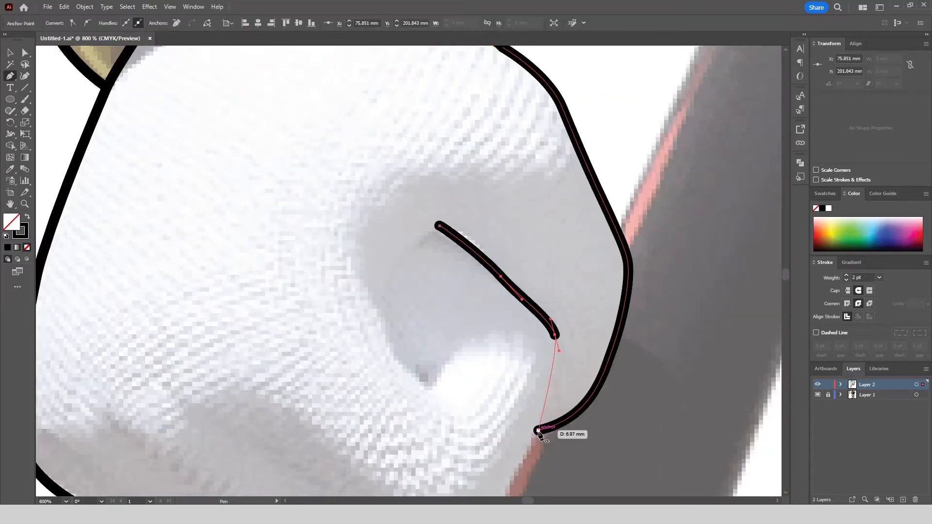
pyautogui.moveTo(540, 420); pyautogui.dragTo(539, 430)
pyautogui.click(24, 53)
pyautogui.click(476, 352)
pyautogui.scroll(-1, 369, 141)
# Extend the thumb's inner line from its upper end with a curve down along the grey shadow to the index finger crease.
pyautogui.click(10, 77)
pyautogui.scroll(1, 385, 162)
pyautogui.click(454, 246)
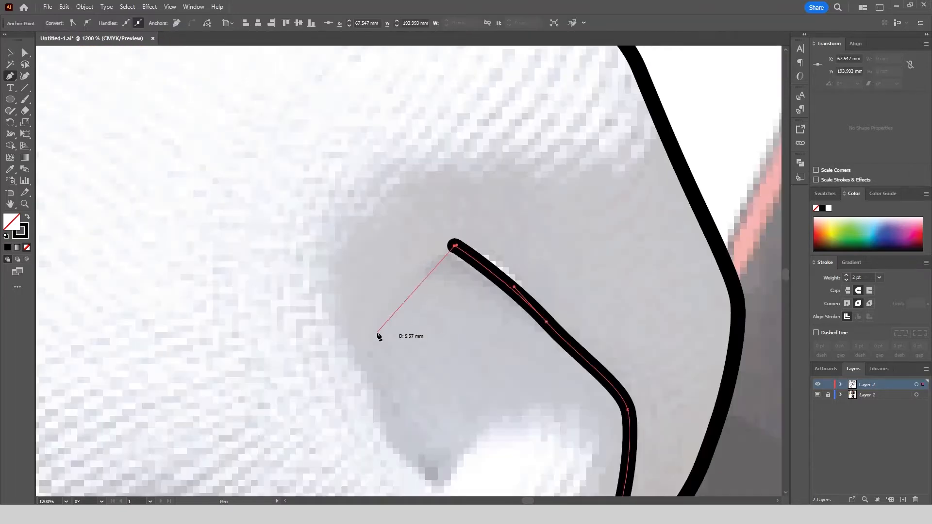
pyautogui.moveTo(377, 333); pyautogui.dragTo(360, 373)
pyautogui.moveTo(401, 448); pyautogui.dragTo(412, 466)
pyautogui.click(434, 482)
# Round the upper corner of the thumb's inner line where the two curves meet.
pyautogui.scroll(-1, 394, 302)
pyautogui.click(25, 54)
pyautogui.click(424, 274)
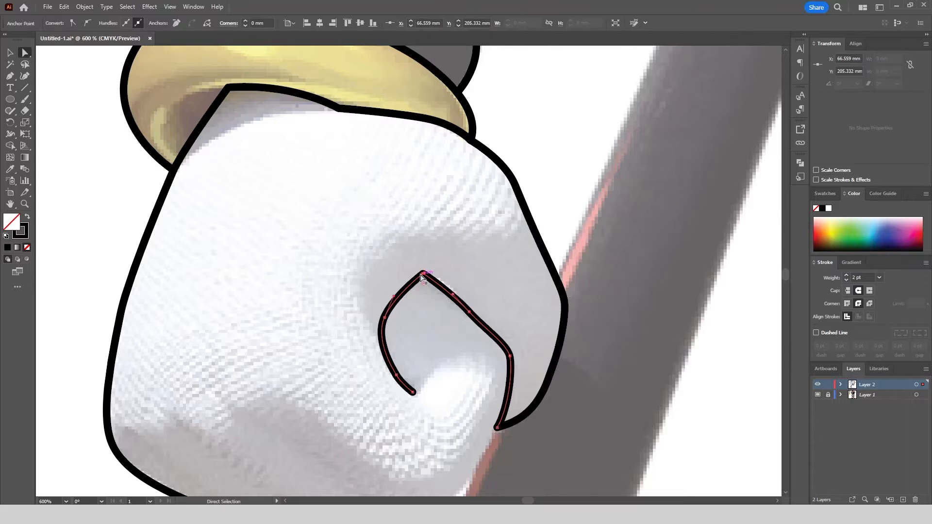
pyautogui.moveTo(423, 283); pyautogui.dragTo(424, 288)
pyautogui.click(421, 244)
# Trace the left glove's index finger from the knuckles around its underside to the thumb line, and its upper curve from the crease.
pyautogui.scroll(-1, 352, 160)
pyautogui.click(10, 76)
pyautogui.scroll(1, 345, 324)
pyautogui.click(288, 271)
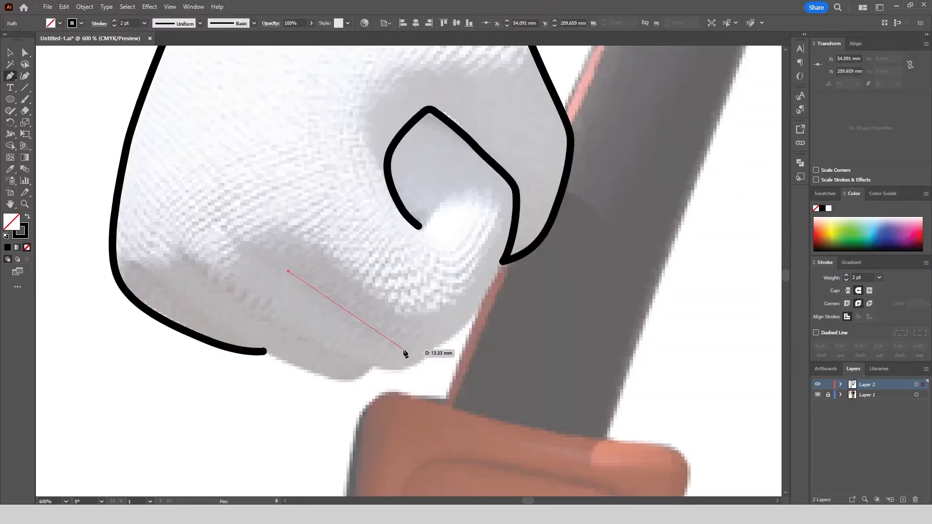
pyautogui.moveTo(405, 349); pyautogui.dragTo(435, 353)
pyautogui.moveTo(477, 313); pyautogui.dragTo(493, 291)
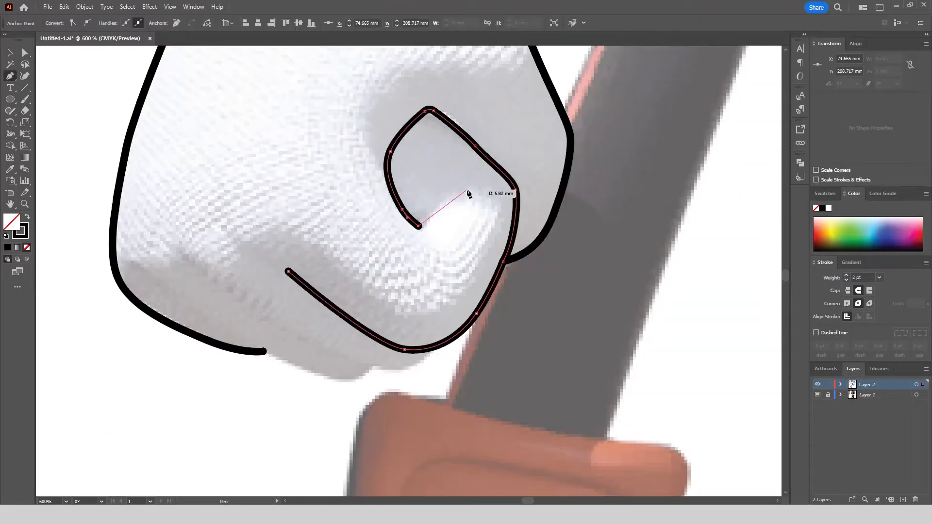
pyautogui.moveTo(471, 185)
pyautogui.mouseDown()
pyautogui.moveTo(493, 180)
pyautogui.moveTo(512, 218)
pyautogui.moveTo(537, 226)
pyautogui.mouseUp()
pyautogui.click(25, 53)
pyautogui.scroll(1, 495, 203)
pyautogui.click(516, 108)
pyautogui.scroll(-3, 517, 107)
# Trace the second curled finger of the left glove from below the index finger line around to the index finger's underside.
pyautogui.click(11, 76)
pyautogui.scroll(1, 422, 238)
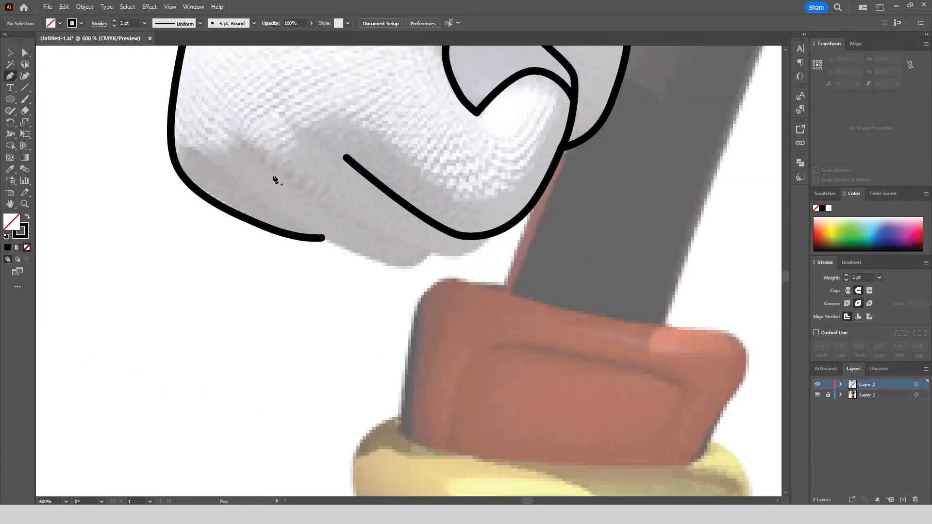
pyautogui.click(269, 182)
pyautogui.moveTo(409, 248); pyautogui.dragTo(435, 258)
pyautogui.moveTo(494, 232); pyautogui.dragTo(516, 201)
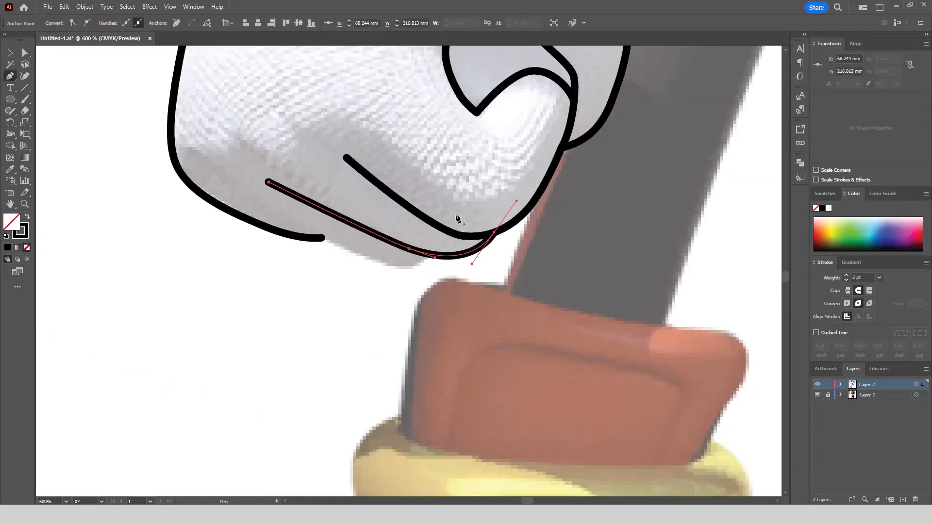
# Trace the third curled finger of the left glove along the bottom of the fist up to the second finger's line.
pyautogui.click(247, 194)
pyautogui.moveTo(383, 261); pyautogui.dragTo(421, 269)
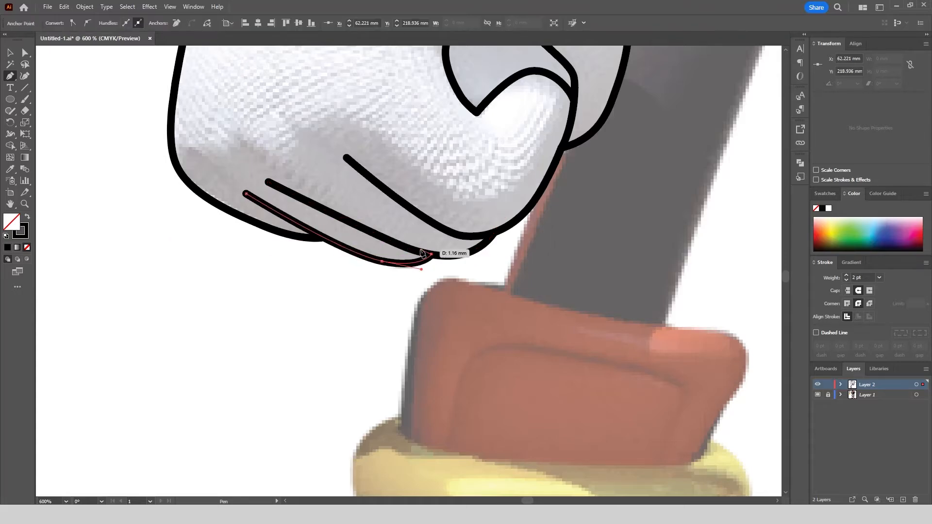
pyautogui.click(428, 255)
pyautogui.click(10, 52)
pyautogui.click(237, 235)
# Review the left hand's line art without the reference image, and show the reference layer again.
pyautogui.scroll(-1, 238, 236)
pyautogui.scroll(-2, 633, 404)
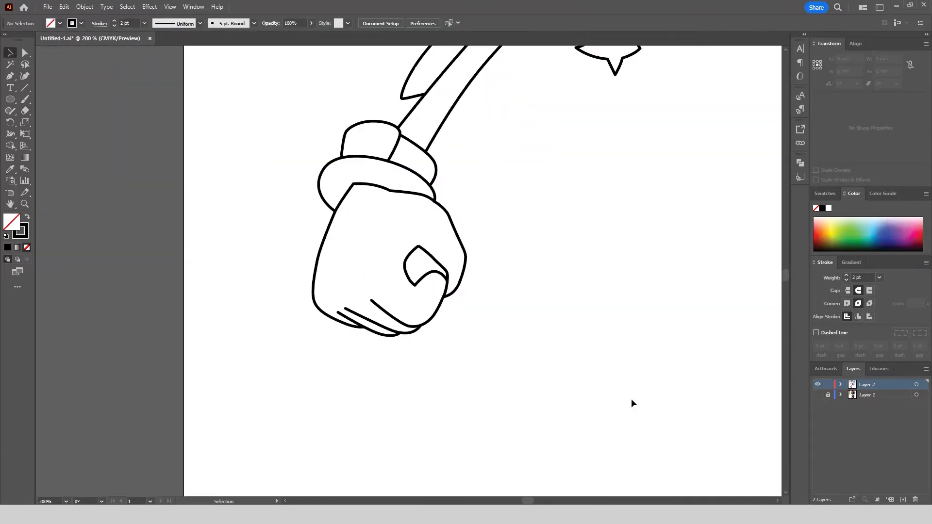
pyautogui.click(819, 395)
pyautogui.scroll(-1, 256, 378)
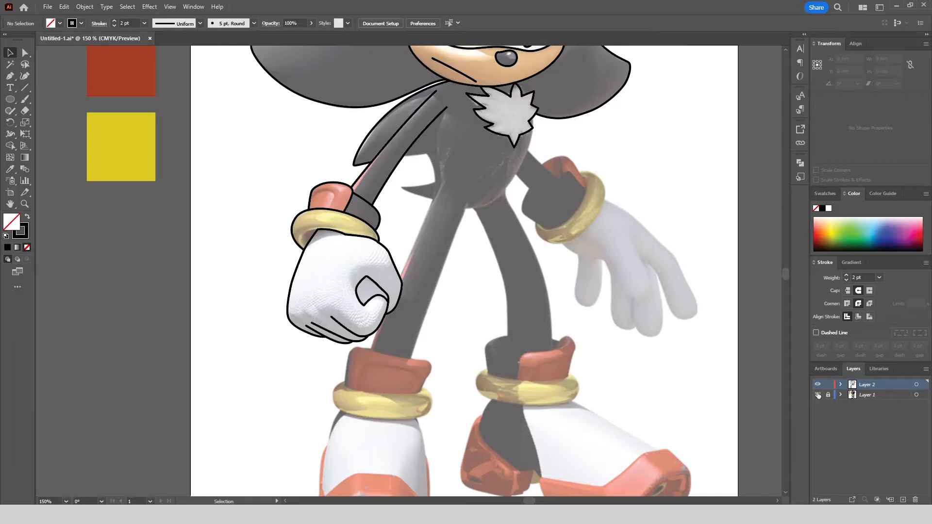
# Trace the right bracelet's outer edge from its upper tip around the glove side to its lower left tip.
pyautogui.scroll(5, 572, 185)
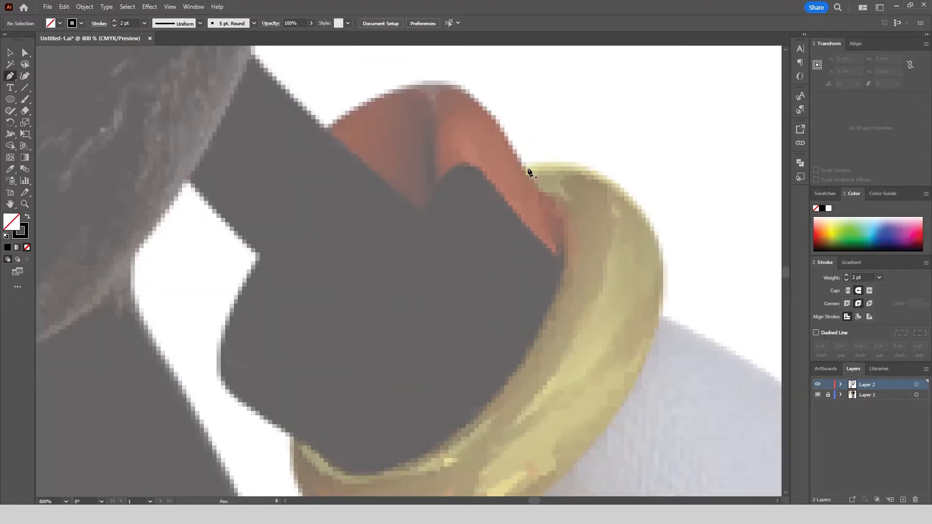
pyautogui.click(576, 179)
pyautogui.moveTo(598, 188); pyautogui.dragTo(581, 254)
pyautogui.scroll(-2, 552, 337)
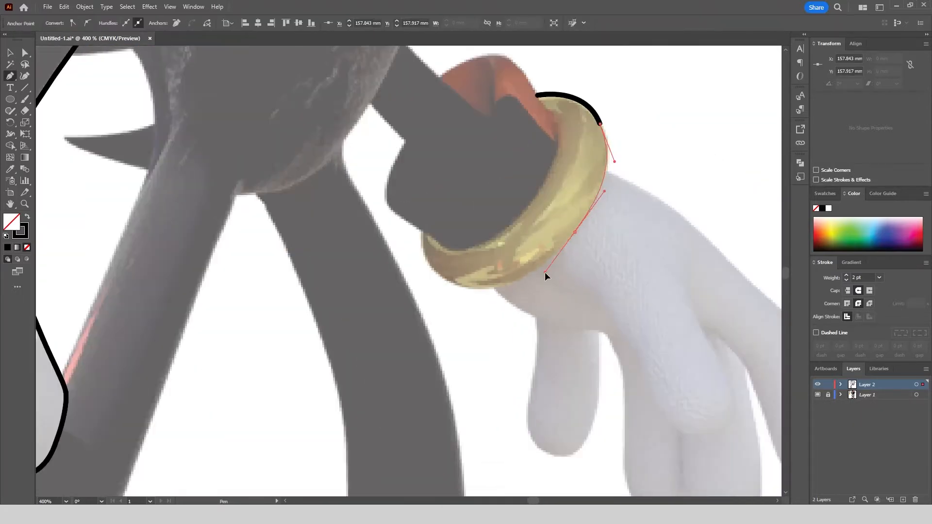
pyautogui.moveTo(455, 286); pyautogui.dragTo(402, 273)
pyautogui.click(455, 286)
pyautogui.moveTo(422, 229); pyautogui.dragTo(420, 194)
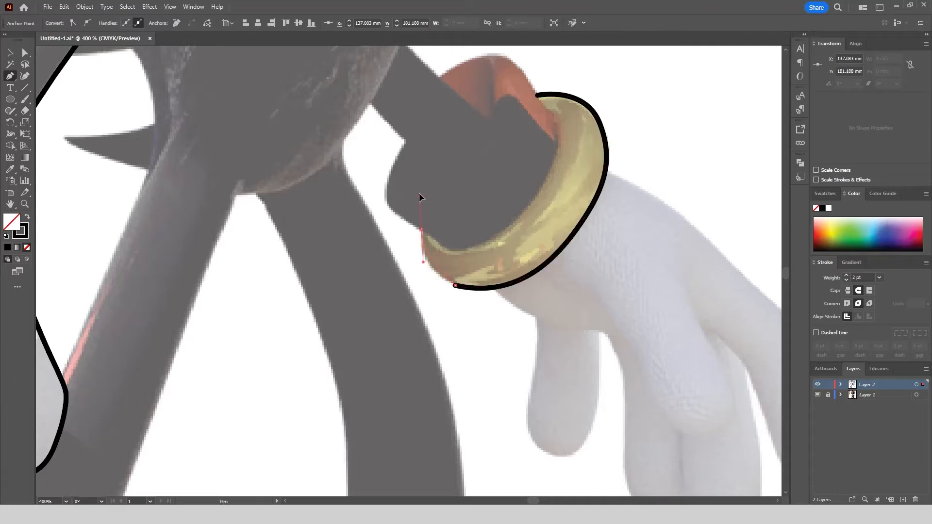
# Close the right bracelet outline by tracing its inner edge along the wrist cuff, and deselect it.
pyautogui.moveTo(555, 154); pyautogui.dragTo(485, 237)
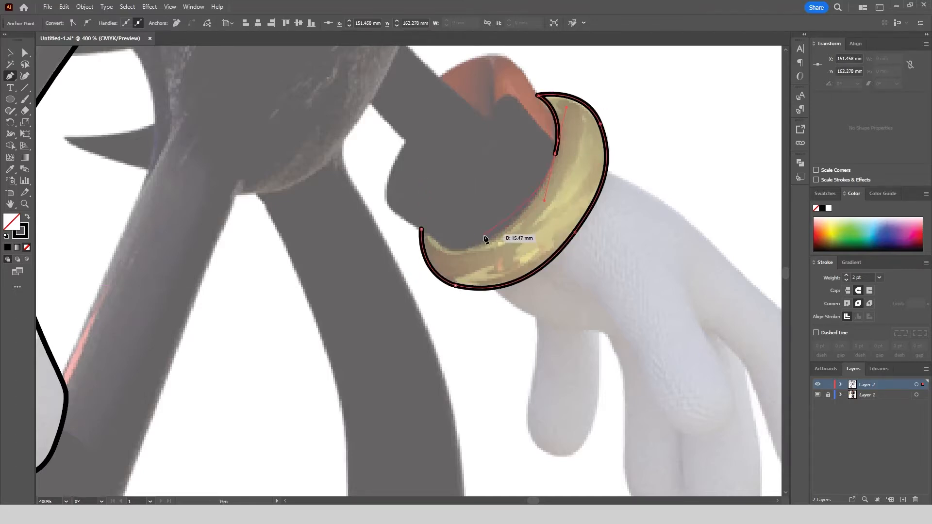
pyautogui.moveTo(428, 234)
pyautogui.mouseDown()
pyautogui.moveTo(406, 214)
pyautogui.moveTo(411, 227)
pyautogui.mouseUp()
pyautogui.scroll(2, 406, 215)
pyautogui.click(429, 202)
pyautogui.scroll(-3, 438, 327)
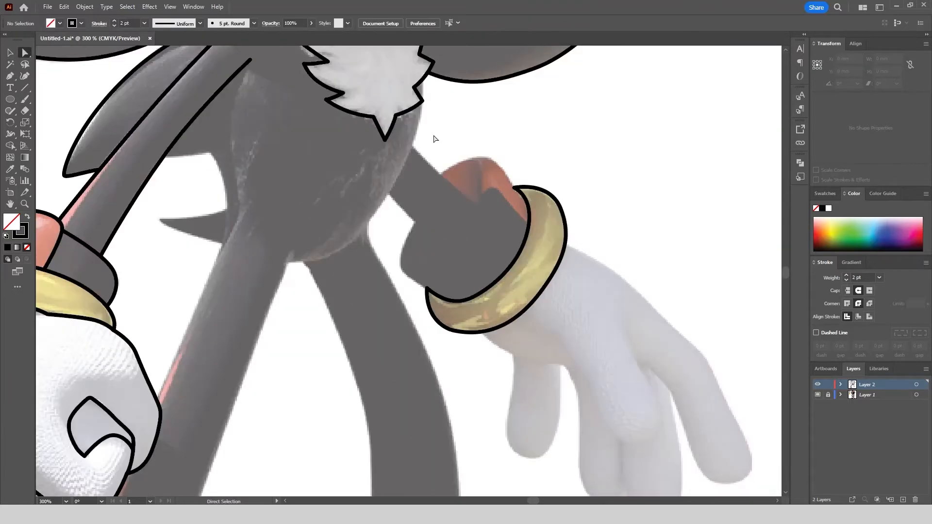
# Trace the torso's right side from the chest fur down around the hip to the crotch.
pyautogui.click(10, 76)
pyautogui.moveTo(406, 91); pyautogui.dragTo(389, 189)
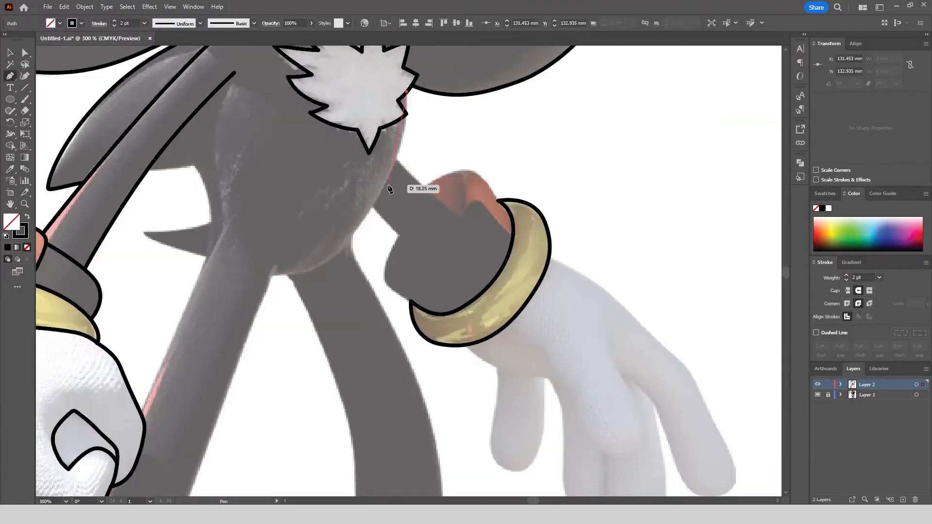
pyautogui.moveTo(358, 232); pyautogui.dragTo(359, 228)
pyautogui.moveTo(273, 276); pyautogui.dragTo(203, 280)
pyautogui.press('Escape')
# Trace the upper and lower edges of the right arm between the torso and the wrist cuff.
pyautogui.scroll(2, 456, 213)
pyautogui.click(468, 225)
pyautogui.moveTo(337, 99); pyautogui.dragTo(315, 66)
pyautogui.press('Escape')
pyautogui.click(289, 197)
pyautogui.moveTo(442, 322); pyautogui.dragTo(443, 322)
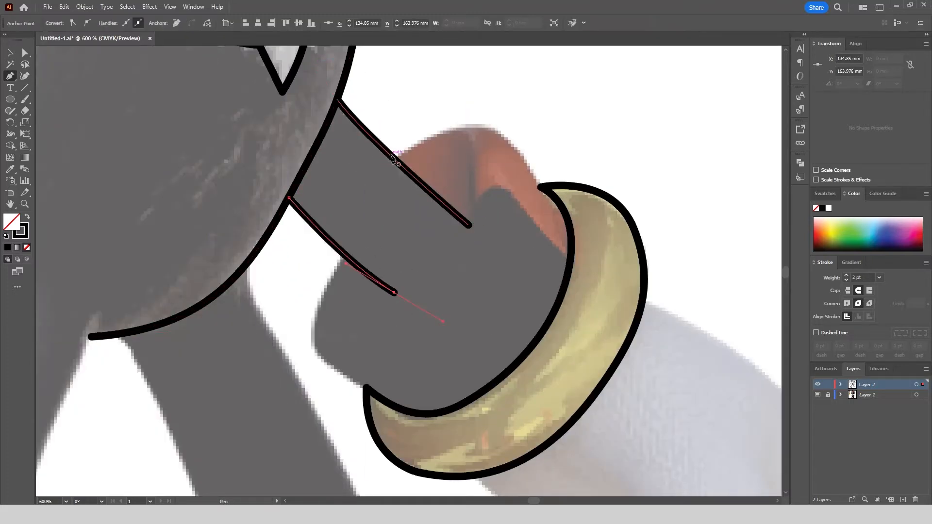
pyautogui.press('Escape')
# Outline the red part of the right wrist cuff over its top to the bracelet and along its border with the dark part.
pyautogui.click(392, 156)
pyautogui.moveTo(464, 125); pyautogui.dragTo(511, 128)
pyautogui.moveTo(541, 187); pyautogui.dragTo(546, 208)
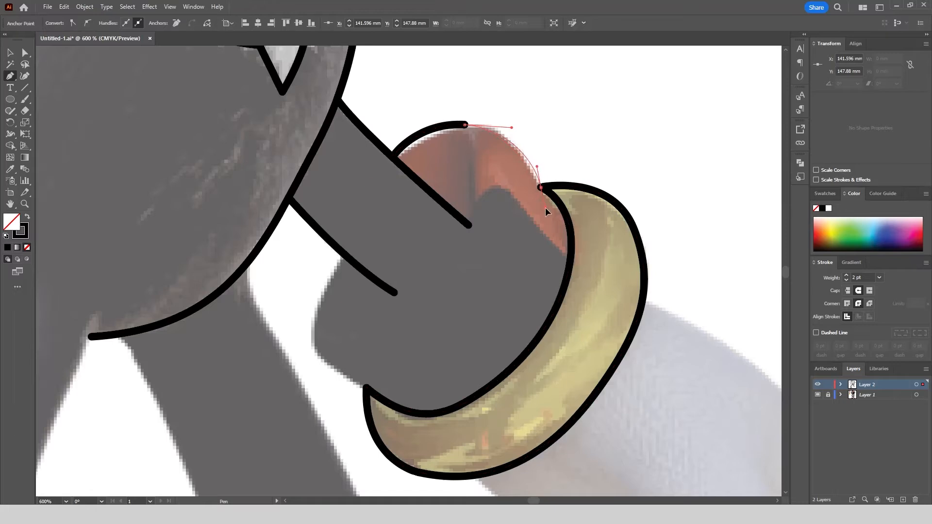
pyautogui.press('Escape')
pyautogui.click(571, 256)
pyautogui.click(504, 192)
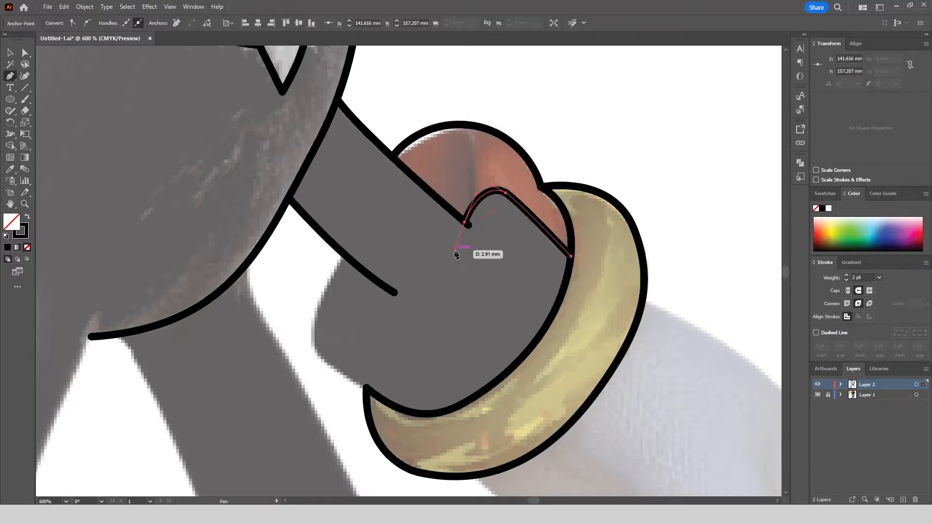
# Trace the dark part of the right wrist cuff from the arm's lower edge down to the bracelet's lower left tip.
pyautogui.click(345, 255)
pyautogui.moveTo(312, 331); pyautogui.dragTo(312, 359)
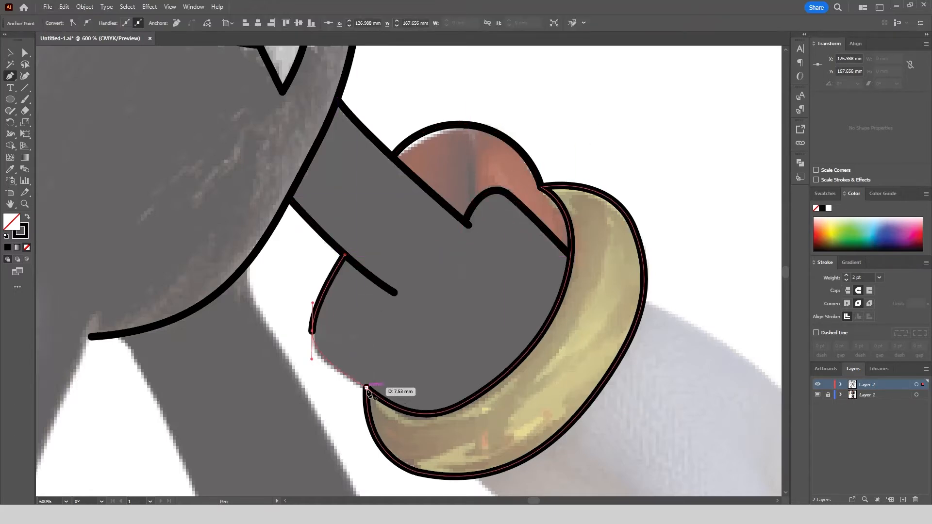
pyautogui.click(367, 388)
# Trace the first of the right glove's two middle fingers from the palm down around its tip to the notch between them.
pyautogui.scroll(-3, 411, 147)
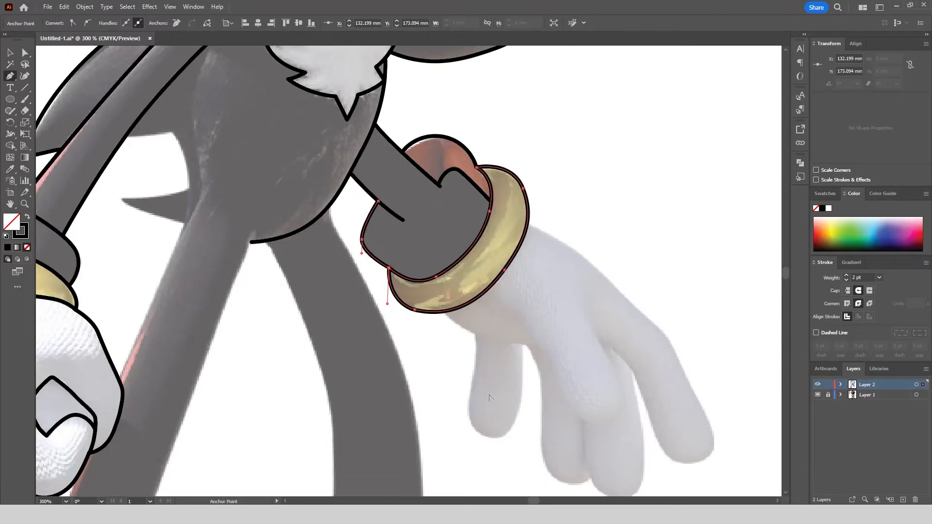
pyautogui.scroll(2, 486, 381)
pyautogui.click(569, 306)
pyautogui.moveTo(599, 402); pyautogui.dragTo(614, 441)
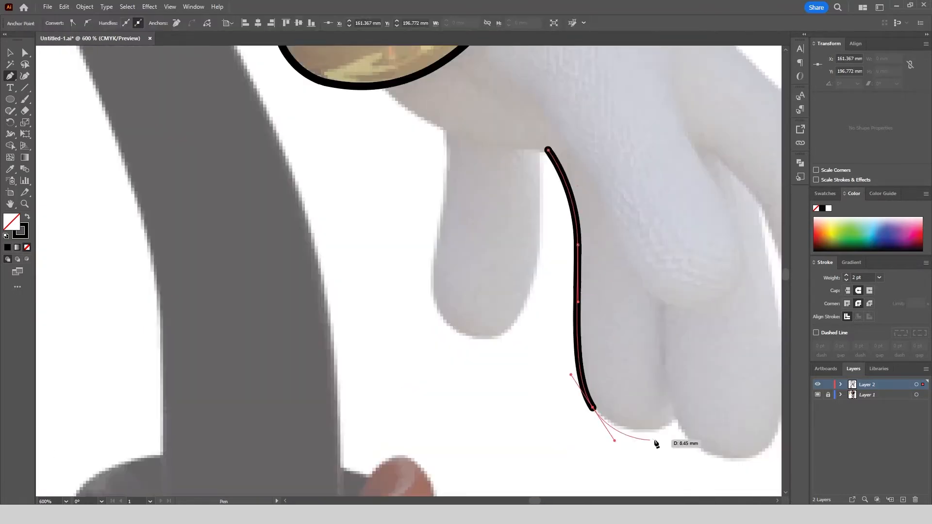
pyautogui.moveTo(685, 403); pyautogui.dragTo(686, 403)
pyautogui.click(675, 418)
# Trace the second middle finger of the right glove from the notch around its tip and up to the base of the outer finger.
pyautogui.scroll(-2, 650, 388)
pyautogui.scroll(2, 623, 371)
pyautogui.moveTo(496, 367); pyautogui.dragTo(544, 349)
pyautogui.moveTo(522, 208); pyautogui.dragTo(518, 176)
pyautogui.scroll(-5, 475, 228)
pyautogui.scroll(5, 475, 229)
pyautogui.moveTo(430, 198)
pyautogui.mouseDown()
pyautogui.moveTo(374, 160)
pyautogui.moveTo(428, 191)
pyautogui.mouseUp()
# Trace the back of the right glove from the bracelet down the outer finger, around its tip and back up to the middle finger.
pyautogui.scroll(3, 340, 126)
pyautogui.click(268, 85)
pyautogui.moveTo(487, 253); pyautogui.dragTo(518, 281)
pyautogui.moveTo(553, 324); pyautogui.dragTo(567, 348)
pyautogui.scroll(-5, 562, 346)
pyautogui.scroll(4, 576, 393)
pyautogui.moveTo(530, 229); pyautogui.dragTo(537, 252)
pyautogui.moveTo(502, 316); pyautogui.dragTo(483, 305)
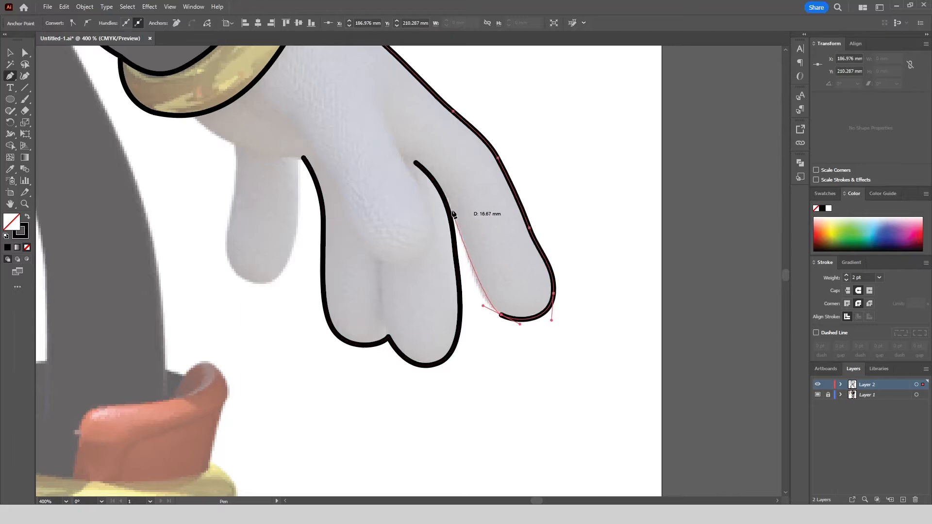
pyautogui.moveTo(445, 204)
pyautogui.mouseDown()
pyautogui.moveTo(422, 182)
pyautogui.moveTo(425, 170)
pyautogui.moveTo(431, 215)
pyautogui.mouseUp()
pyautogui.press('Escape')
# Trace the front finger of the right glove from the back of the hand around its tip and up to the bracelet.
pyautogui.click(382, 109)
pyautogui.moveTo(278, 111); pyautogui.dragTo(261, 101)
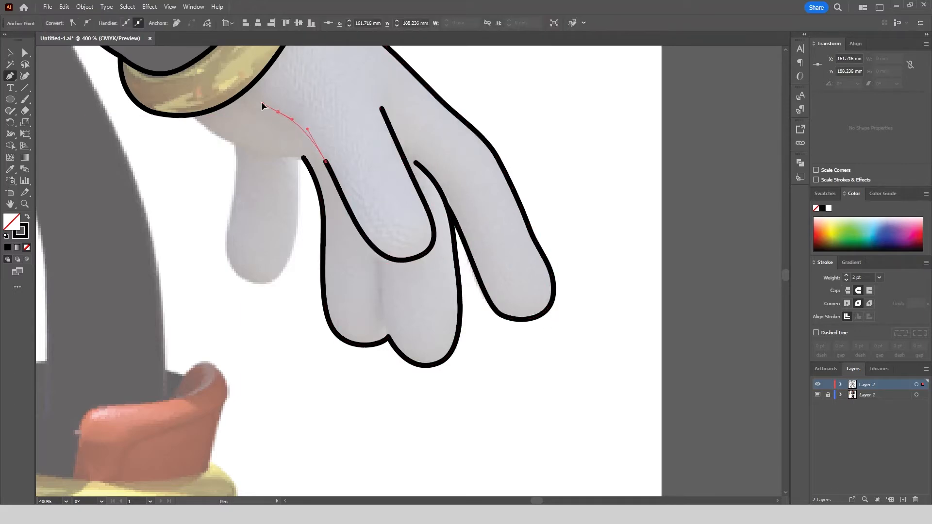
pyautogui.click(256, 78)
# Trace the lower edge of the right glove's palm from the bracelet to the base of the fingers.
pyautogui.click(192, 114)
pyautogui.moveTo(237, 146); pyautogui.dragTo(255, 156)
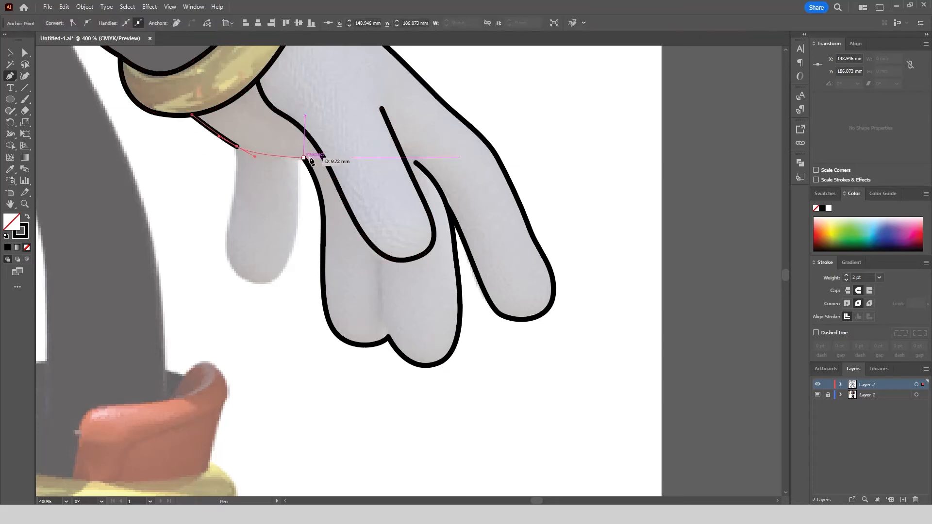
pyautogui.press('Escape')
# Trace the separate hanging finger below the right glove's palm, joining both sides to the palm edge.
pyautogui.click(233, 193)
pyautogui.moveTo(226, 261); pyautogui.dragTo(236, 278)
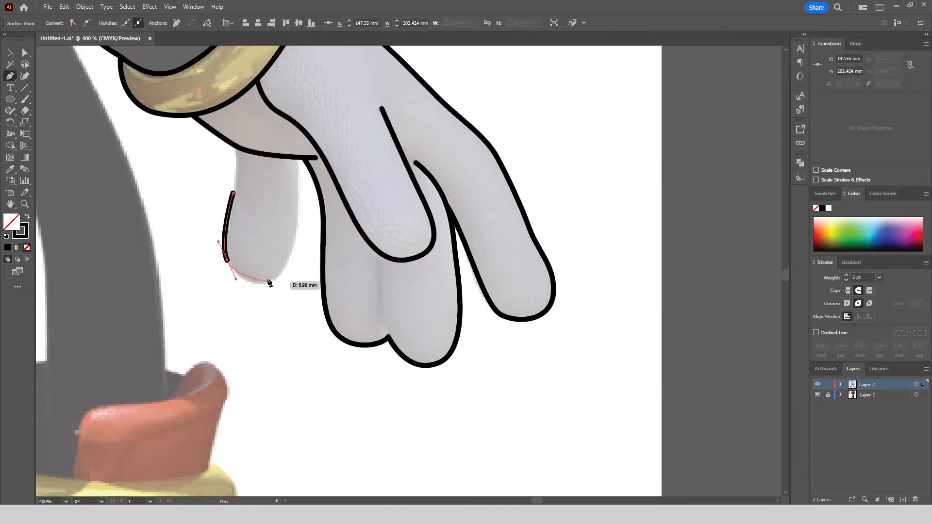
pyautogui.moveTo(297, 210); pyautogui.dragTo(298, 159)
pyautogui.moveTo(233, 193); pyautogui.dragTo(236, 184)
pyautogui.moveTo(237, 146); pyautogui.dragTo(237, 132)
pyautogui.keyDown('ctrl'); pyautogui.click(146, 215); pyautogui.keyUp('ctrl')
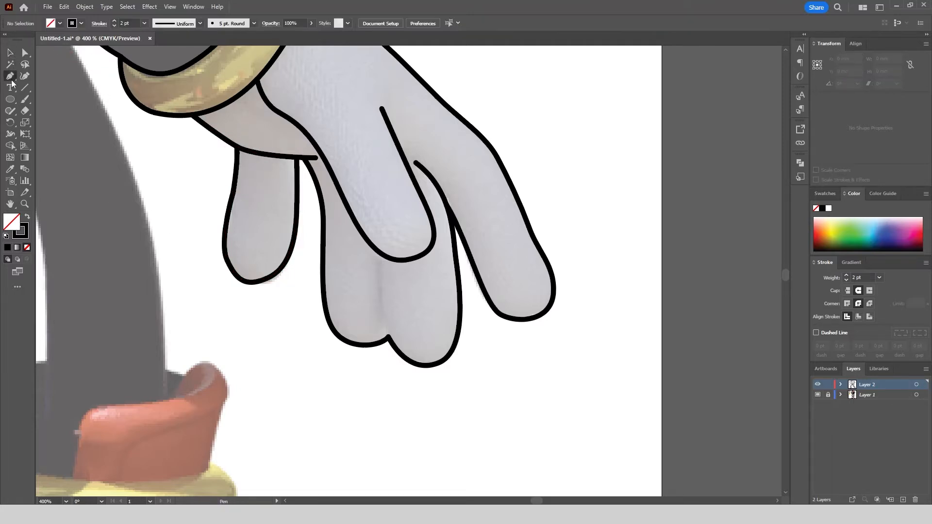
# Draw the dividing line between the right glove's two middle fingers from the notch upward, and deselect it.
pyautogui.moveTo(388, 336); pyautogui.dragTo(399, 361)
pyautogui.scroll(-2, 404, 357)
pyautogui.click(10, 53)
pyautogui.click(514, 155)
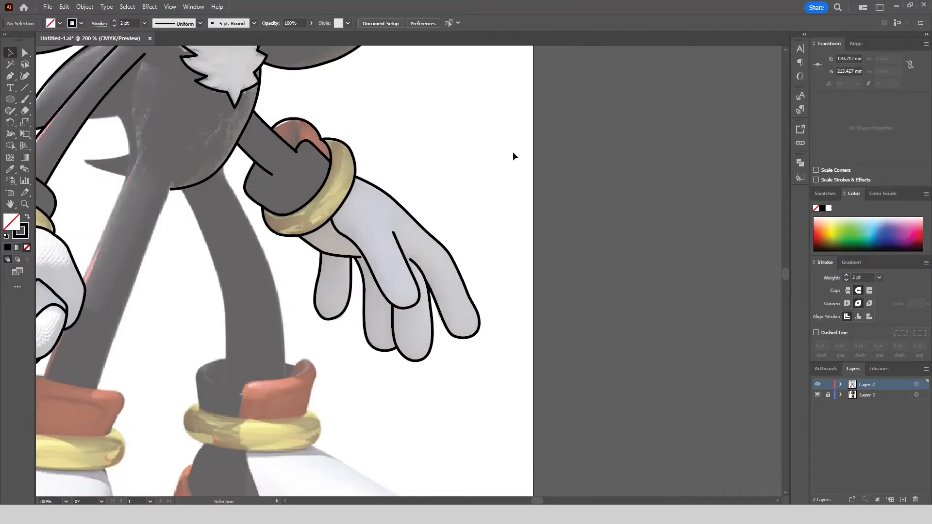
# Hide the reference layer to review the right arm and glove line art, and show it again.
pyautogui.click(817, 395)
pyautogui.click(818, 395)
pyautogui.scroll(-1, 621, 221)
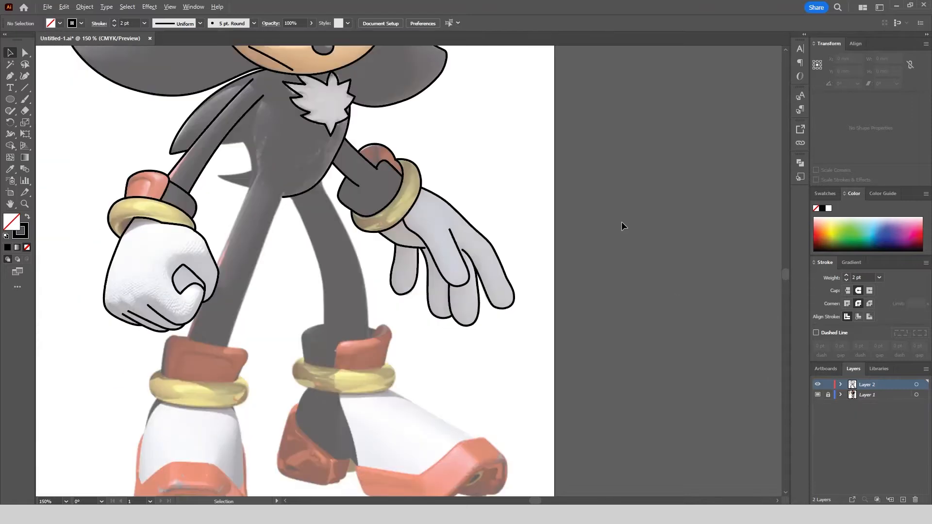
# Trace the torso's left edge from under the arm and continue down the left leg's outer edge to the glove.
pyautogui.scroll(2, 246, 122)
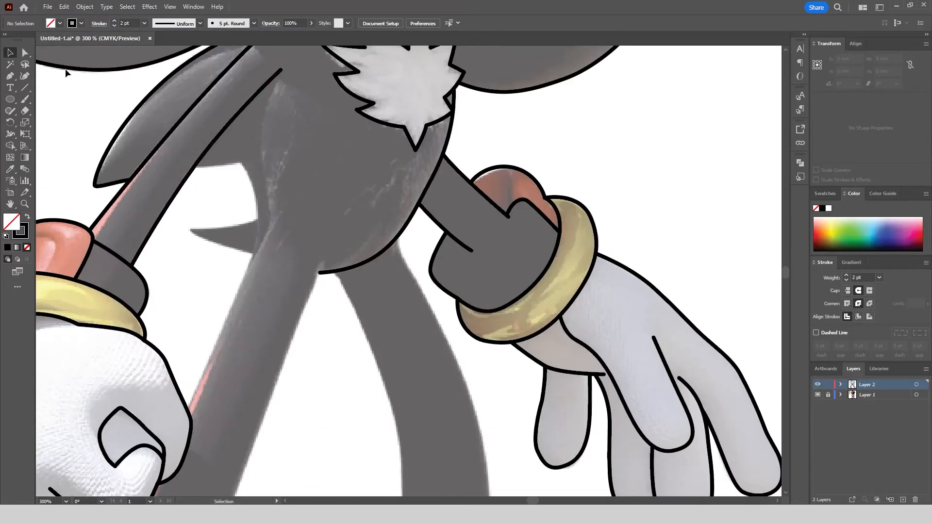
pyautogui.click(270, 78)
pyautogui.click(268, 223)
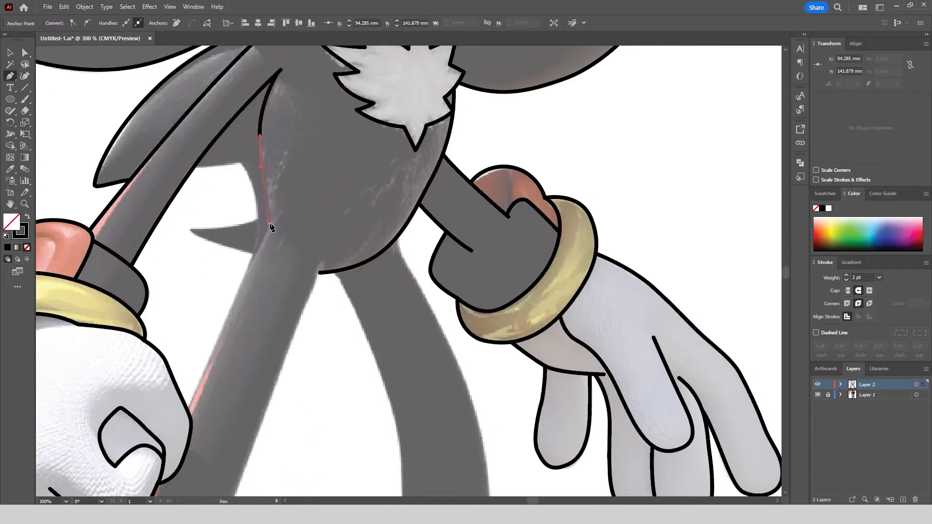
pyautogui.scroll(-3, 233, 281)
pyautogui.scroll(-2, 211, 315)
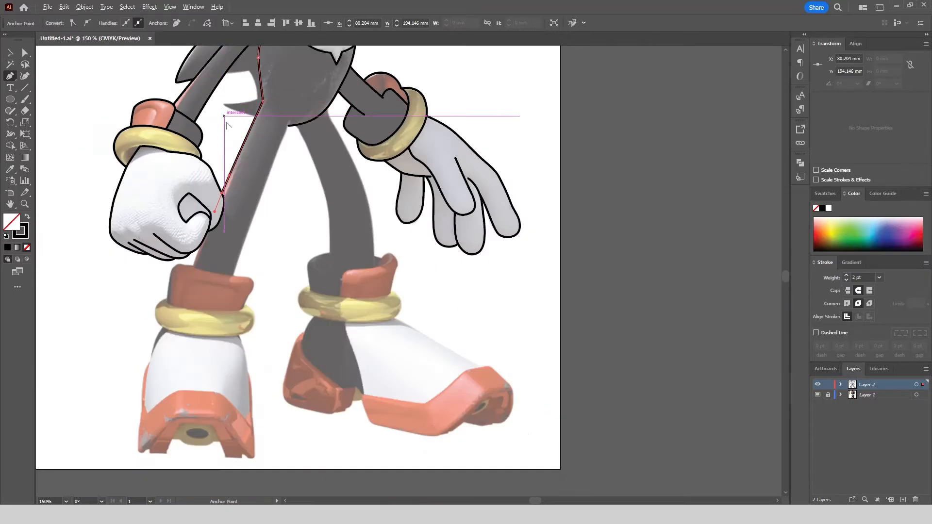
# Trace the gold ring around the left ankle as a closed outline, including its curved upper edge below the cuff.
pyautogui.scroll(4, 119, 326)
pyautogui.click(119, 326)
pyautogui.scroll(-1, 122, 291)
pyautogui.moveTo(215, 304); pyautogui.dragTo(360, 313)
pyautogui.moveTo(367, 225); pyautogui.dragTo(323, 206)
pyautogui.moveTo(327, 242); pyautogui.dragTo(280, 241)
pyautogui.moveTo(188, 232); pyautogui.dragTo(168, 226)
pyautogui.moveTo(160, 209); pyautogui.dragTo(163, 195)
# Trace the red cuff above the left ankle ring, joining both sides to the ring.
pyautogui.click(197, 116)
pyautogui.click(293, 144)
pyautogui.moveTo(380, 154); pyautogui.dragTo(392, 175)
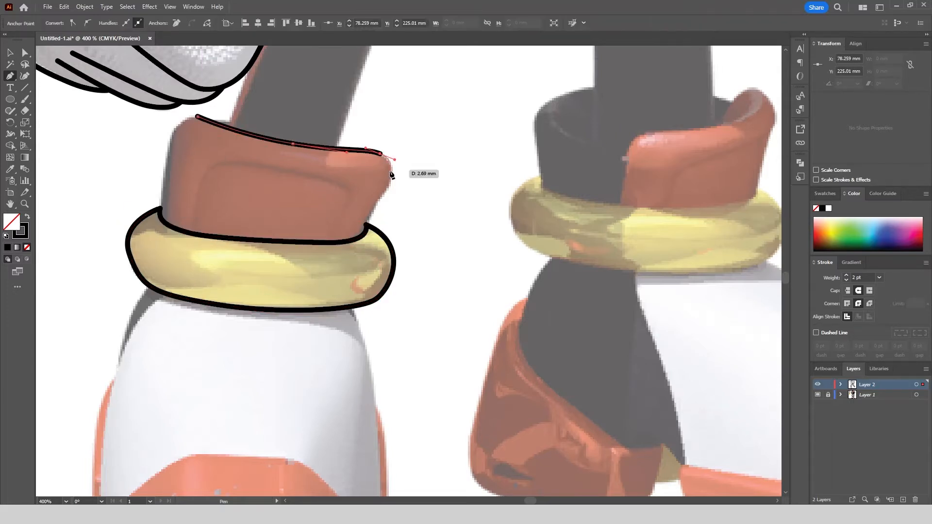
pyautogui.click(372, 213)
pyautogui.click(363, 235)
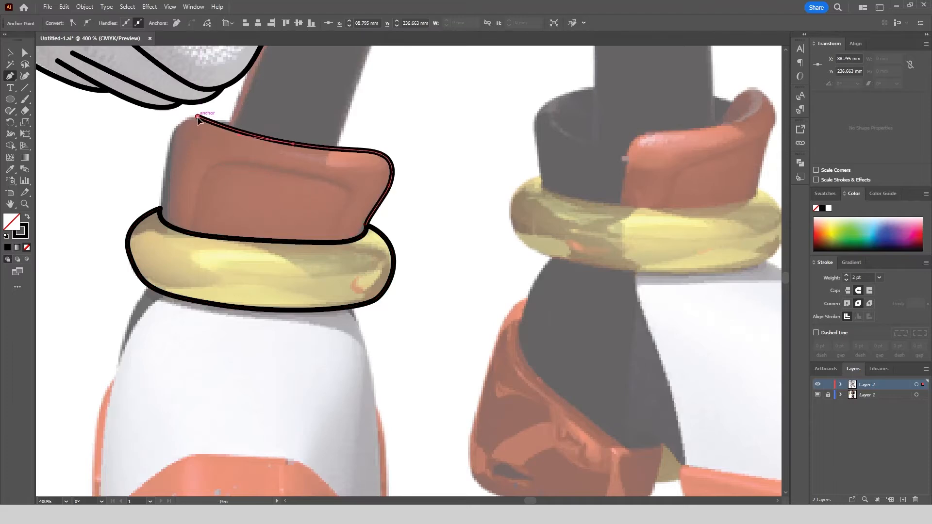
pyautogui.click(160, 209)
# Trace the left leg's inner edge from the torso to the cuff and its short outer edge between glove and cuff.
pyautogui.scroll(-3, 260, 304)
pyautogui.scroll(2, 339, 99)
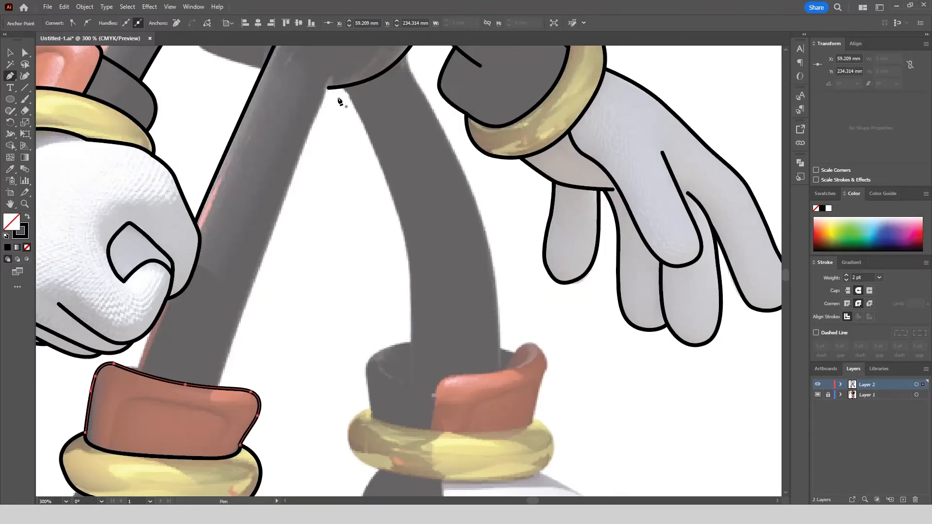
pyautogui.click(329, 89)
pyautogui.click(229, 346)
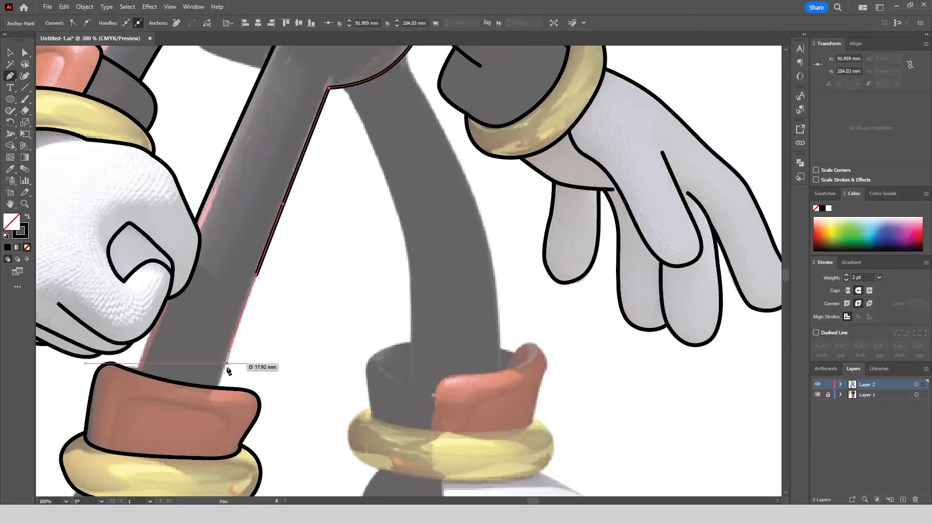
pyautogui.click(218, 387)
pyautogui.click(150, 334)
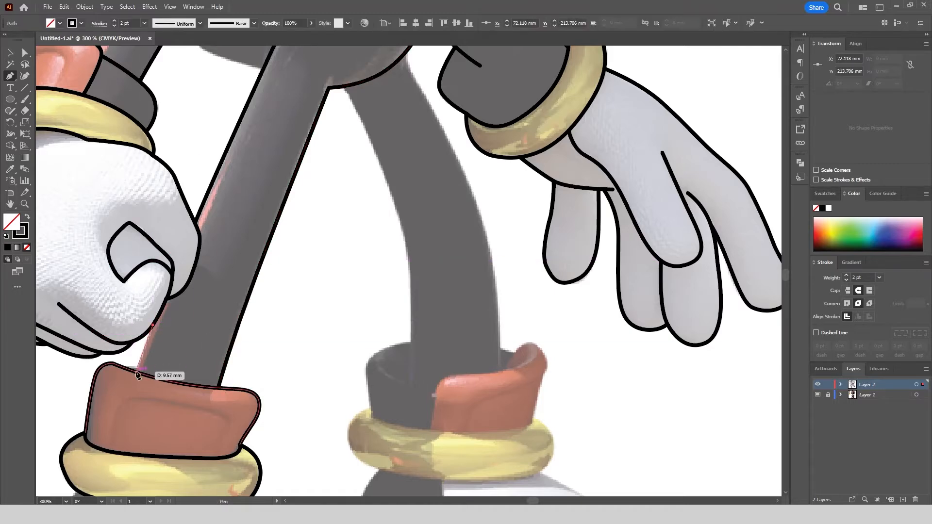
pyautogui.click(136, 373)
pyautogui.press('Escape')
# Trace the left shoe's outer left side from the ankle ring down to the bottom corner of the sole.
pyautogui.scroll(-3, 291, 190)
pyautogui.scroll(5, 199, 298)
pyautogui.click(297, 181)
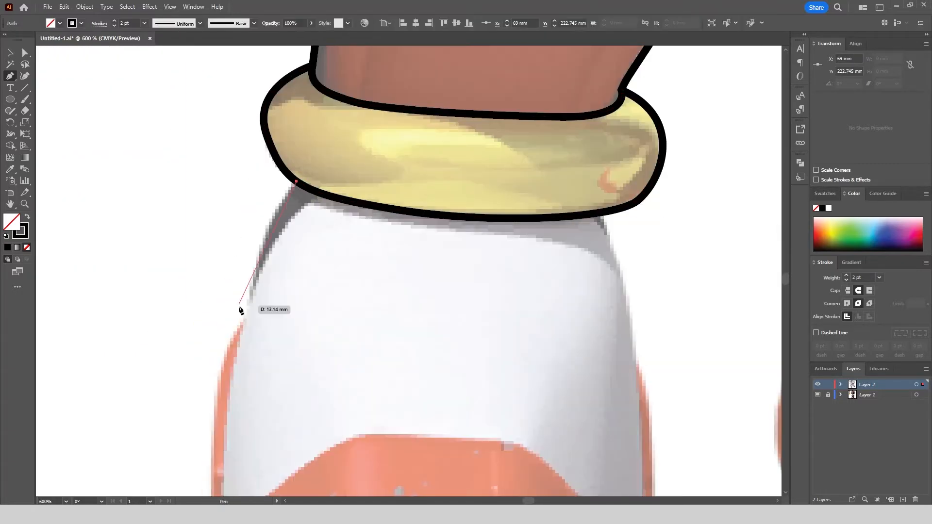
pyautogui.scroll(-1, 245, 309)
pyautogui.moveTo(245, 310); pyautogui.dragTo(247, 402)
pyautogui.scroll(-2, 231, 279)
pyautogui.scroll(3, 218, 346)
pyautogui.scroll(-3, 233, 295)
pyautogui.scroll(3, 227, 381)
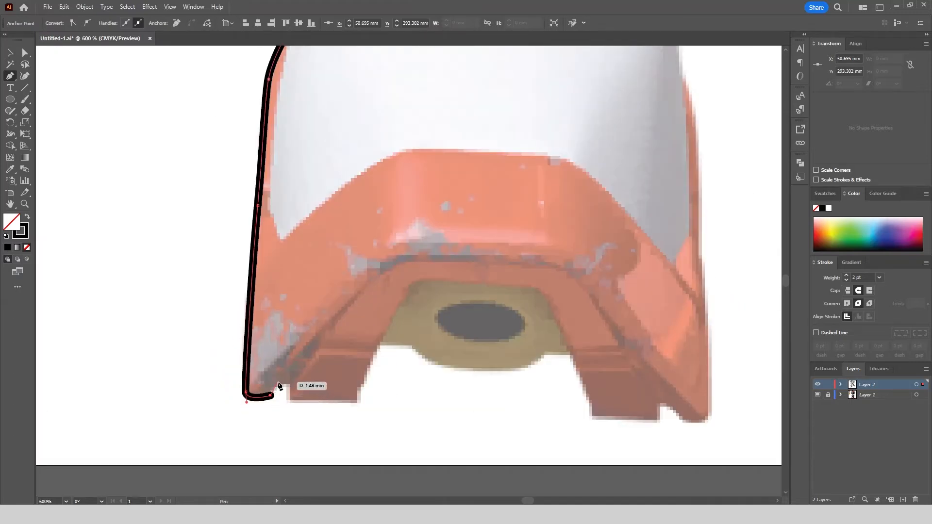
# Continue the left shoe outline along the sole's bottom edge, following the notches and the central opening to the opposite corner.
pyautogui.click(358, 401)
pyautogui.click(416, 280)
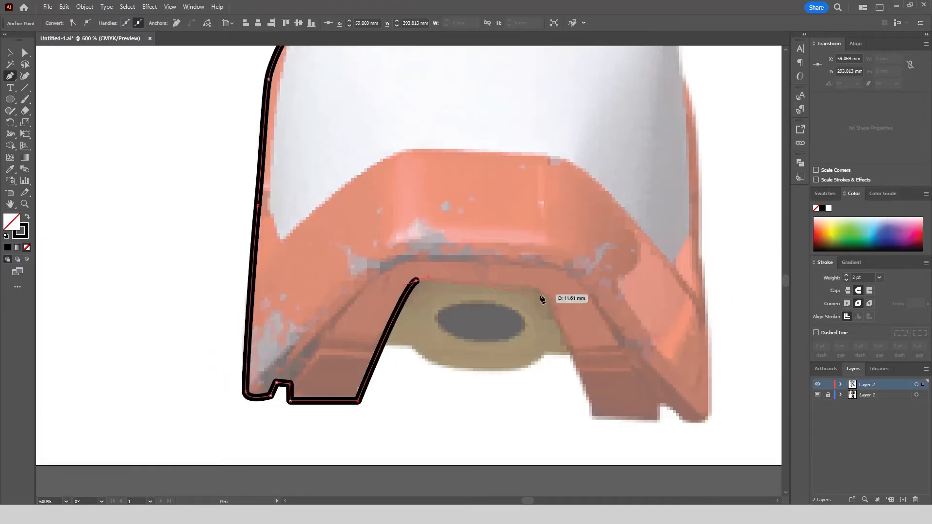
pyautogui.click(542, 290)
pyautogui.click(592, 416)
pyautogui.click(660, 419)
pyautogui.click(660, 402)
pyautogui.moveTo(690, 419); pyautogui.dragTo(700, 419)
pyautogui.click(711, 414)
# Trace the left shoe's right side from the sole corner back up to the ankle ring and end the path.
pyautogui.scroll(-1, 532, 319)
pyautogui.click(499, 232)
pyautogui.click(493, 217)
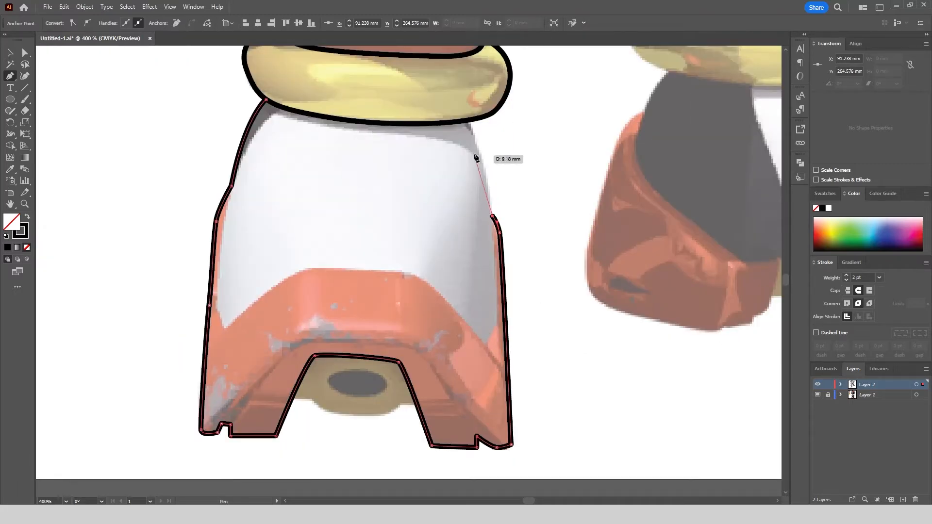
pyautogui.moveTo(466, 120); pyautogui.dragTo(450, 99)
pyautogui.press('Escape')
# Trace the curved lower edge of the tan plate inside the left shoe's sole opening, reaching the opening's sides.
pyautogui.scroll(2, 350, 431)
pyautogui.click(273, 367)
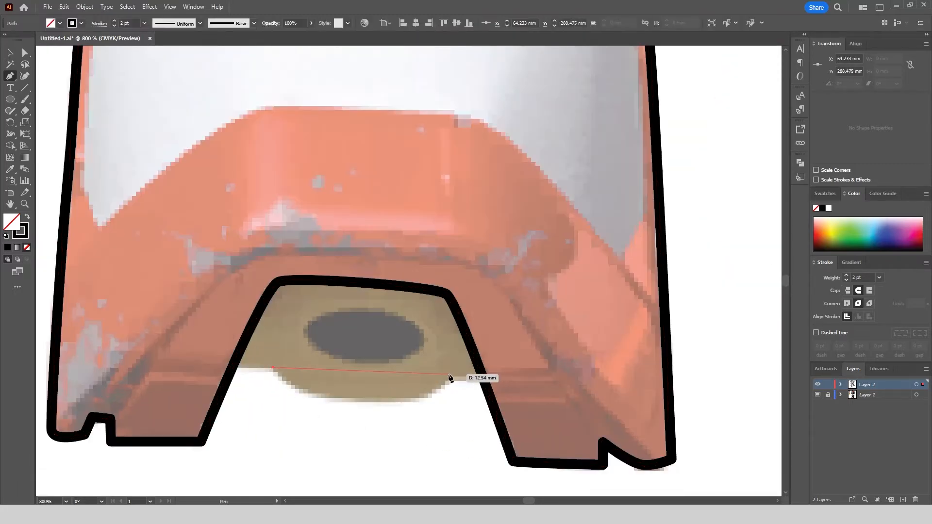
pyautogui.moveTo(550, 302); pyautogui.dragTo(551, 303)
pyautogui.click(451, 375)
pyautogui.click(481, 375)
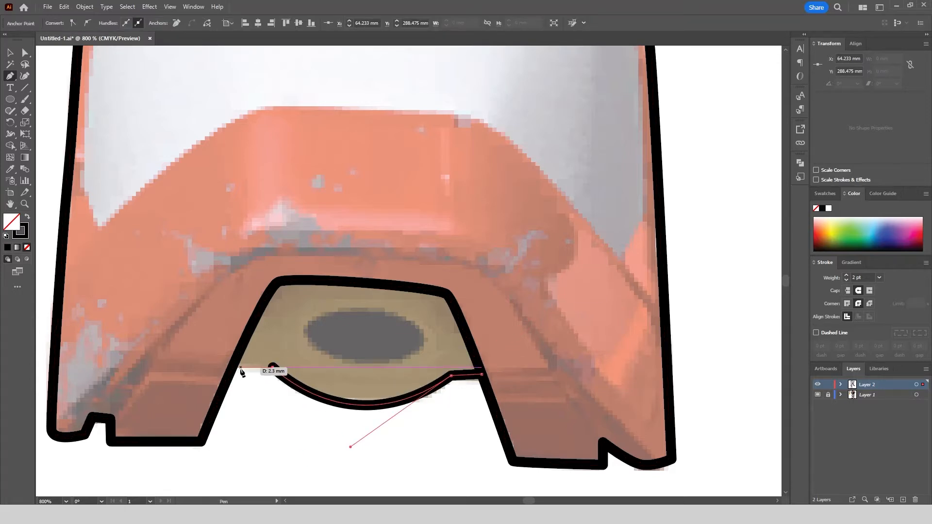
# Trace the arched line around the left shoe's sole opening, from the right sole notch to the left one.
pyautogui.scroll(-1, 595, 399)
pyautogui.click(598, 428)
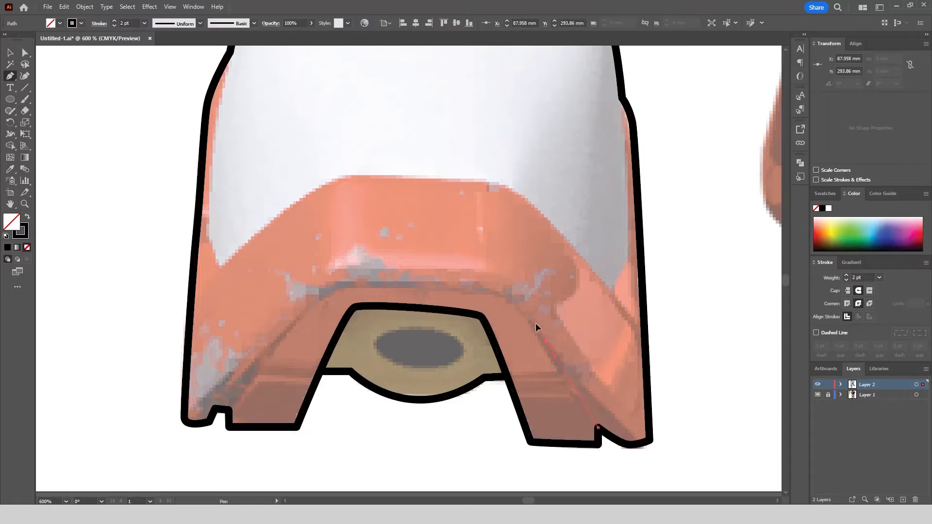
pyautogui.click(546, 341)
pyautogui.moveTo(486, 293); pyautogui.dragTo(457, 285)
pyautogui.moveTo(343, 285); pyautogui.dragTo(324, 292)
pyautogui.moveTo(215, 410)
pyautogui.mouseDown()
pyautogui.moveTo(224, 407)
pyautogui.moveTo(217, 412)
pyautogui.mouseUp()
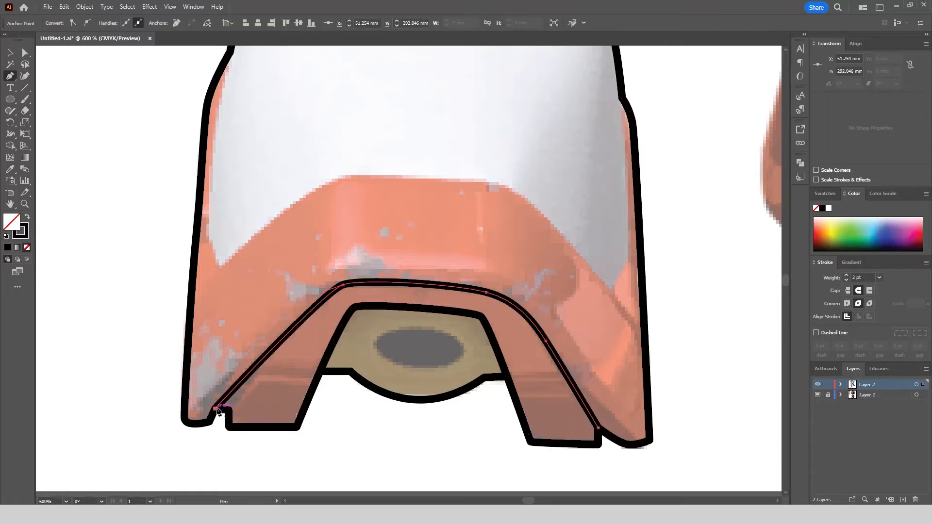
# Trace the boundary between the left shoe's white upper and its red sole, from the left side around to the right side.
pyautogui.scroll(1, 229, 64)
pyautogui.moveTo(229, 64); pyautogui.dragTo(270, 152)
pyautogui.click(269, 148)
pyautogui.moveTo(251, 274); pyautogui.dragTo(247, 307)
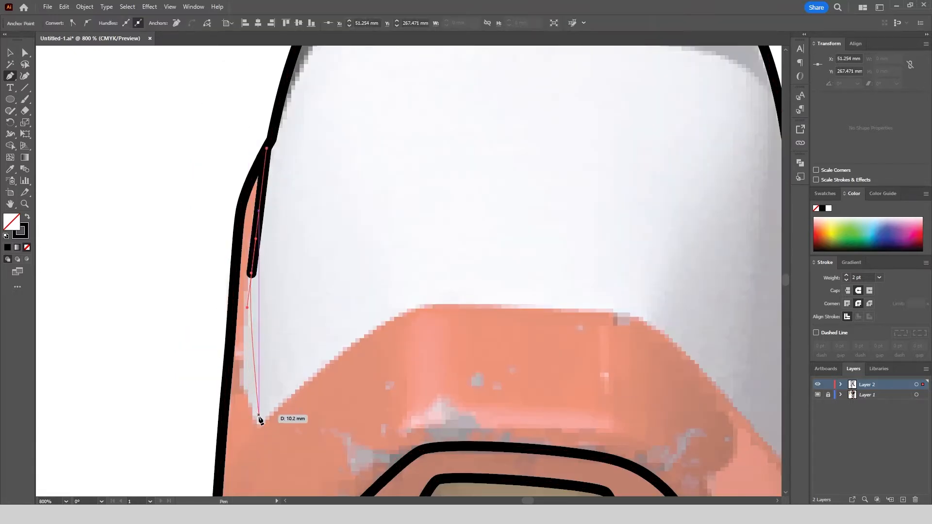
pyautogui.moveTo(259, 422); pyautogui.dragTo(280, 449)
pyautogui.click(259, 422)
pyautogui.moveTo(422, 307); pyautogui.dragTo(473, 299)
pyautogui.moveTo(648, 321); pyautogui.dragTo(474, 236)
pyautogui.click(585, 367)
pyautogui.click(601, 325)
pyautogui.click(597, 106)
pyautogui.moveTo(494, 99); pyautogui.dragTo(425, 157)
# Draw a black-filled ellipse without stroke, about 8 by 4 mm, over the dark hole in the left shoe's tan plate, and deselect it.
pyautogui.scroll(-2, 425, 157)
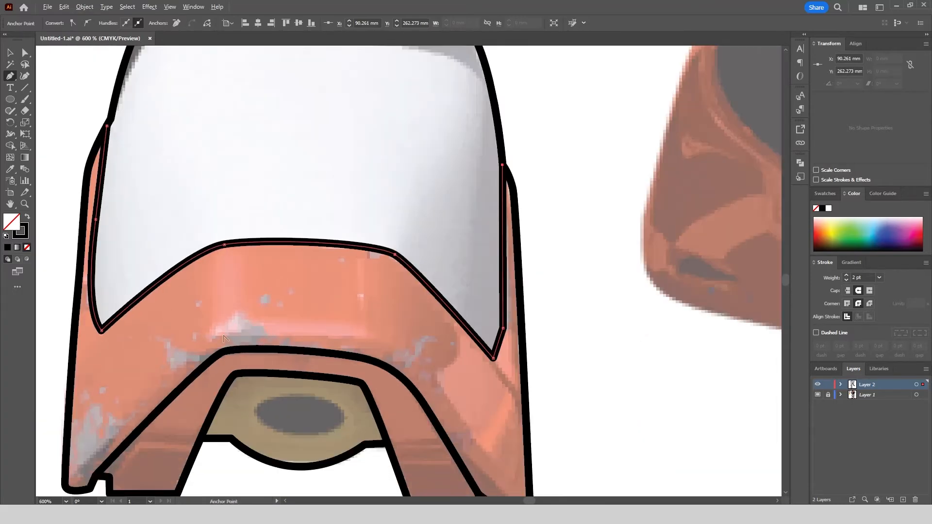
pyautogui.press('l')
pyautogui.scroll(3, 333, 352)
pyautogui.moveTo(264, 238); pyautogui.dragTo(455, 330)
pyautogui.click(28, 217)
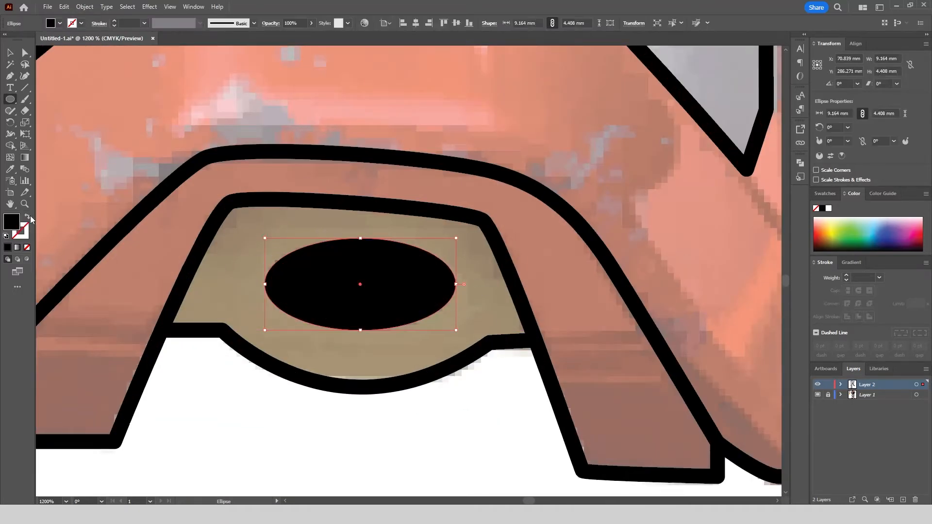
pyautogui.moveTo(455, 238)
pyautogui.mouseDown()
pyautogui.moveTo(452, 251)
pyautogui.moveTo(461, 246)
pyautogui.mouseUp()
pyautogui.moveTo(443, 285); pyautogui.dragTo(452, 286)
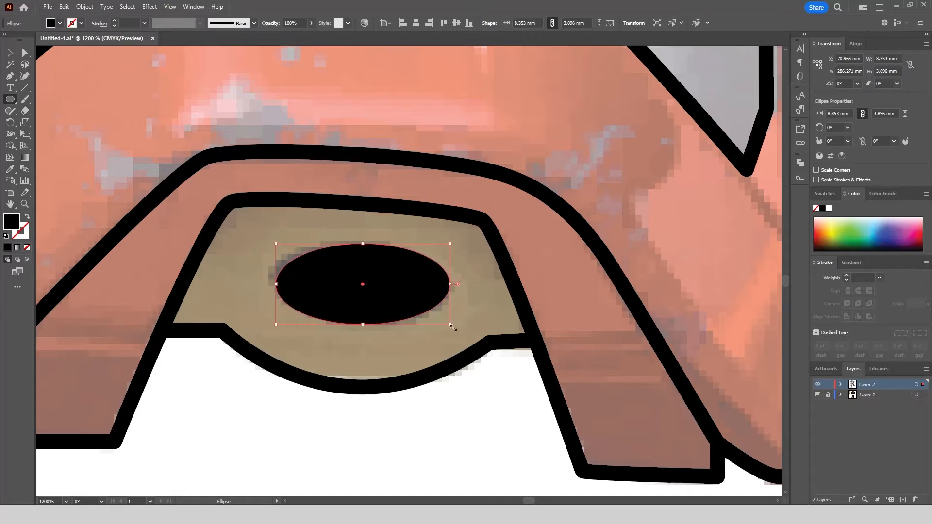
pyautogui.moveTo(452, 327); pyautogui.dragTo(451, 332)
pyautogui.scroll(-2, 341, 280)
pyautogui.click(10, 53)
pyautogui.click(366, 356)
# Hide the reference layer to review the left leg and shoe line art, and show it again.
pyautogui.scroll(-2, 366, 356)
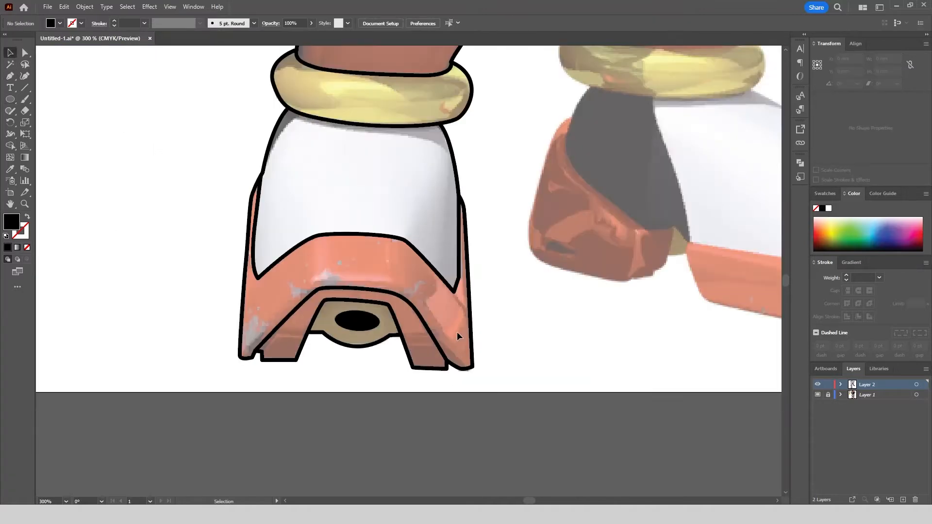
pyautogui.click(818, 395)
pyautogui.click(818, 395)
# Trace the outer contour of the gold ring around the right ankle, from the cuff's left side around to its right side.
pyautogui.scroll(-2, 404, 391)
pyautogui.scroll(2, 561, 194)
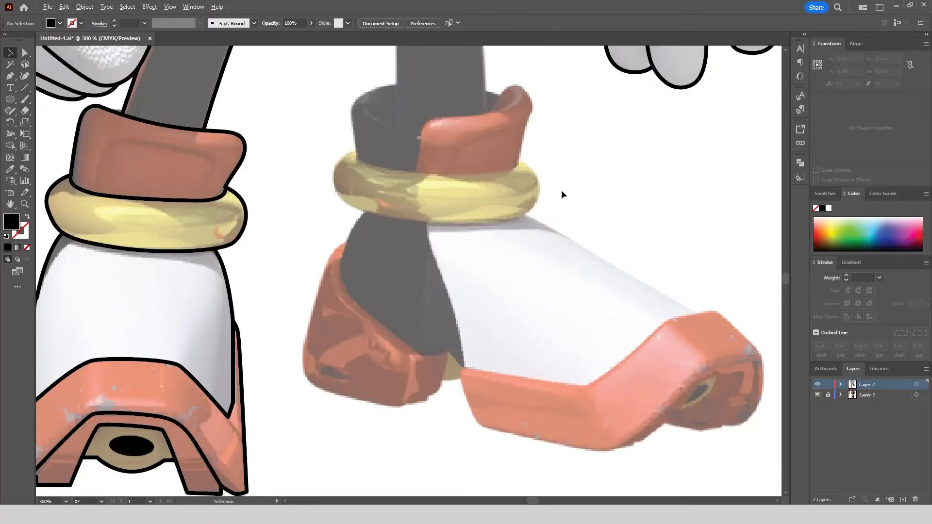
pyautogui.scroll(1, 340, 140)
pyautogui.click(371, 158)
pyautogui.moveTo(325, 224); pyautogui.dragTo(330, 280)
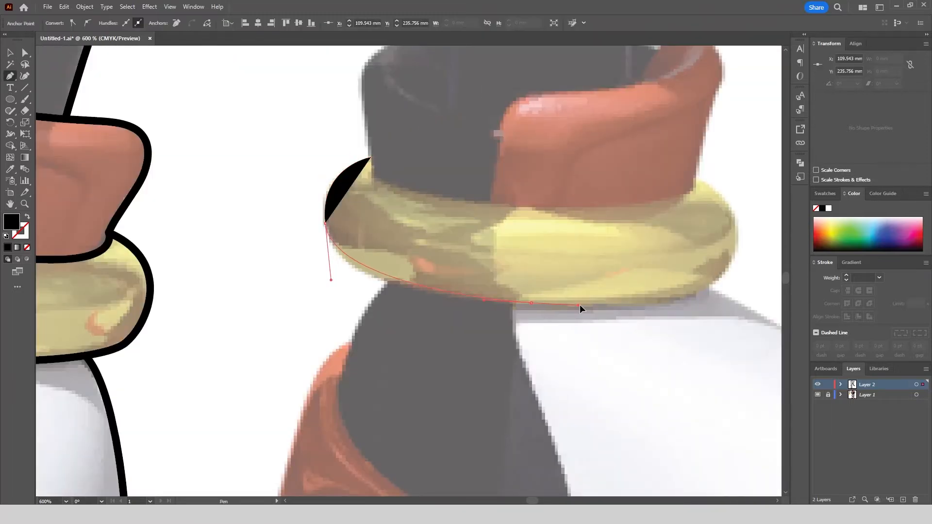
pyautogui.moveTo(530, 302); pyautogui.dragTo(615, 306)
pyautogui.moveTo(753, 232); pyautogui.dragTo(753, 231)
pyautogui.moveTo(697, 179); pyautogui.dragTo(660, 169)
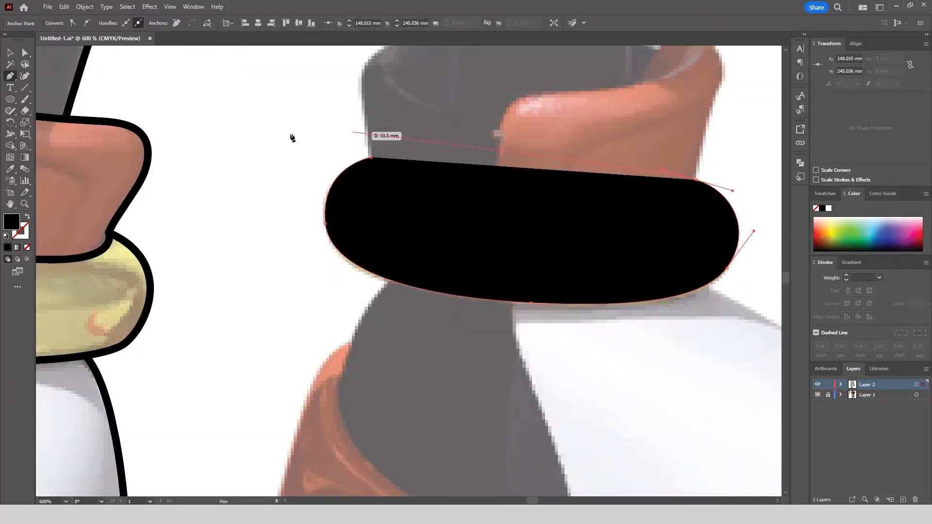
# Copy the existing line art's unfilled black stroke onto the right ankle ring and close the ring with its curved upper edge.
pyautogui.scroll(-2, 291, 138)
pyautogui.press('i')
pyautogui.click(282, 191)
pyautogui.press('p')
pyautogui.scroll(2, 397, 246)
pyautogui.moveTo(362, 245); pyautogui.dragTo(229, 249)
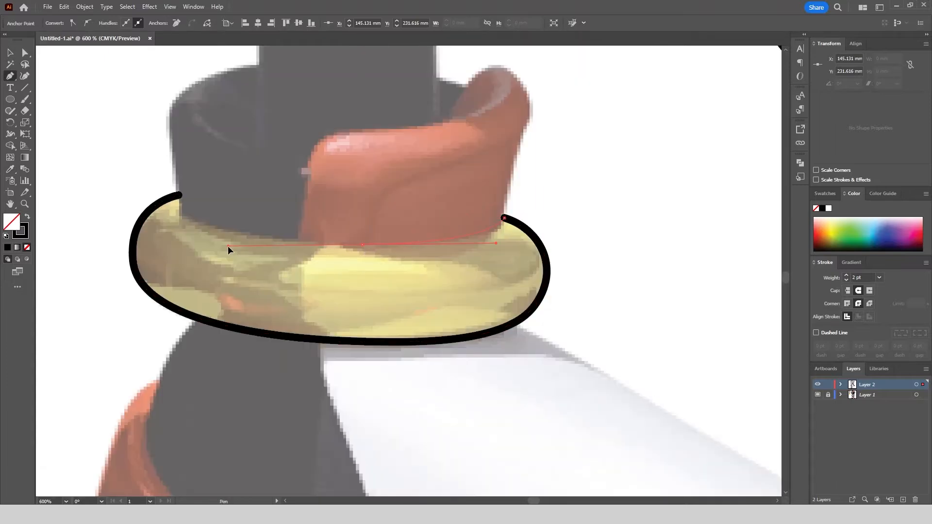
pyautogui.moveTo(179, 194); pyautogui.dragTo(180, 197)
# Trace the red flap of the right ankle cuff, joining its outer side and front edge to the gold ring.
pyautogui.scroll(-1, 180, 195)
pyautogui.scroll(1, 206, 131)
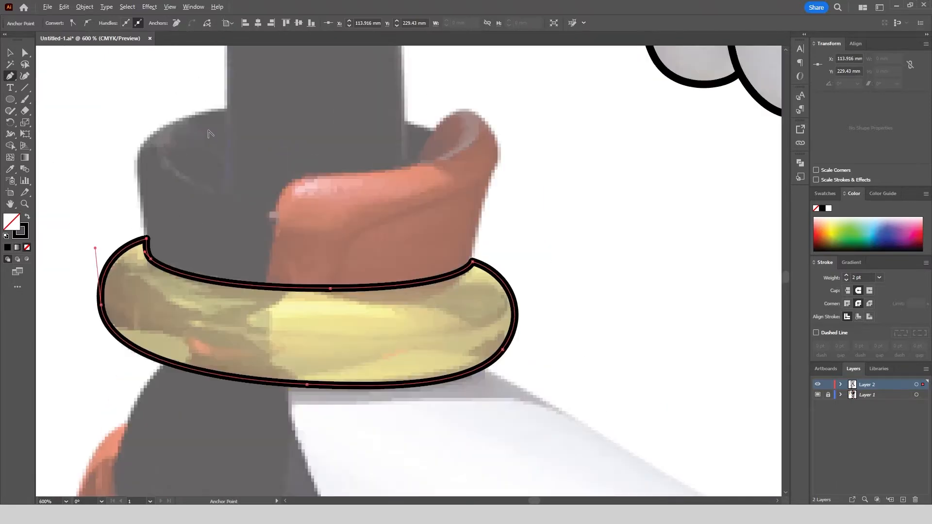
pyautogui.click(274, 221)
pyautogui.moveTo(310, 177); pyautogui.dragTo(349, 167)
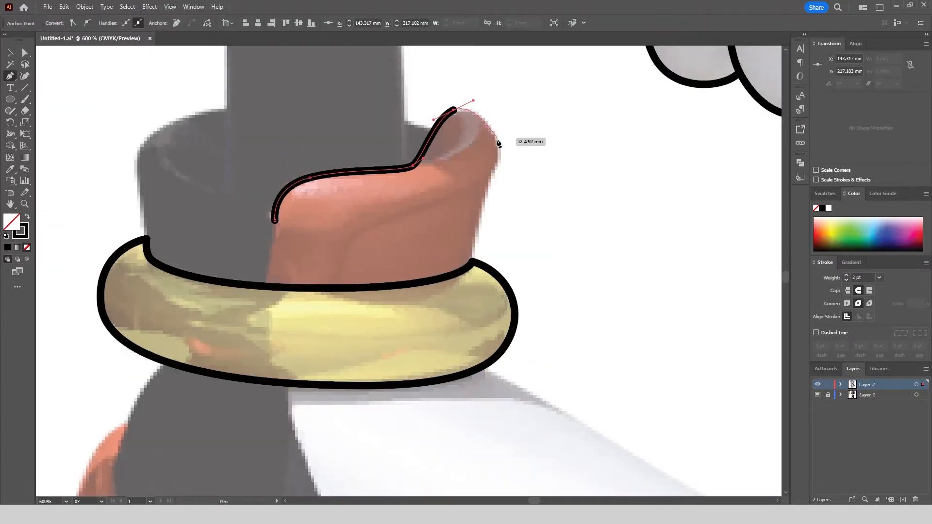
pyautogui.moveTo(497, 142); pyautogui.dragTo(491, 254)
pyautogui.click(472, 263)
pyautogui.moveTo(274, 221); pyautogui.dragTo(262, 303)
# Trace the right leg's inner edge from the torso down into the ankle cuff and end the path.
pyautogui.scroll(-3, 381, 312)
pyautogui.scroll(3, 318, 181)
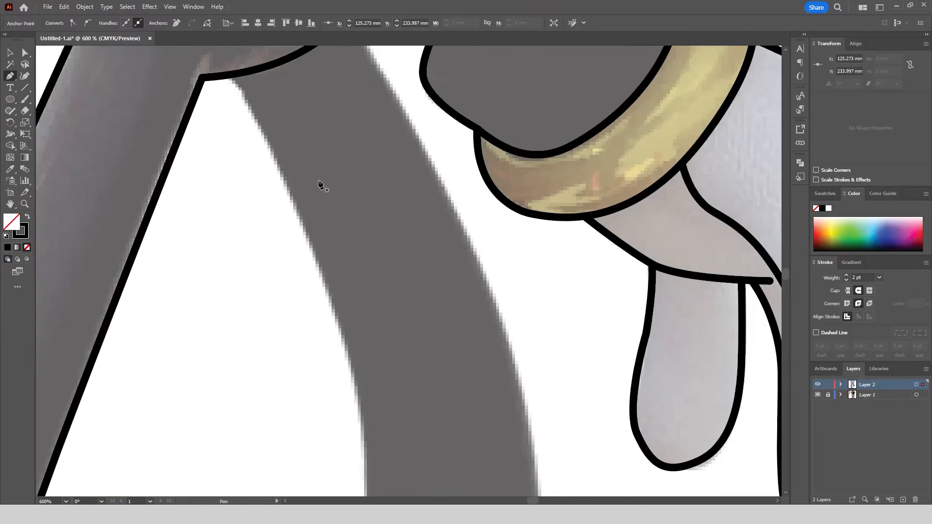
pyautogui.click(228, 75)
pyautogui.moveTo(312, 248); pyautogui.dragTo(364, 391)
pyautogui.scroll(-3, 364, 391)
pyautogui.scroll(3, 379, 462)
pyautogui.moveTo(319, 365); pyautogui.dragTo(318, 366)
pyautogui.click(318, 429)
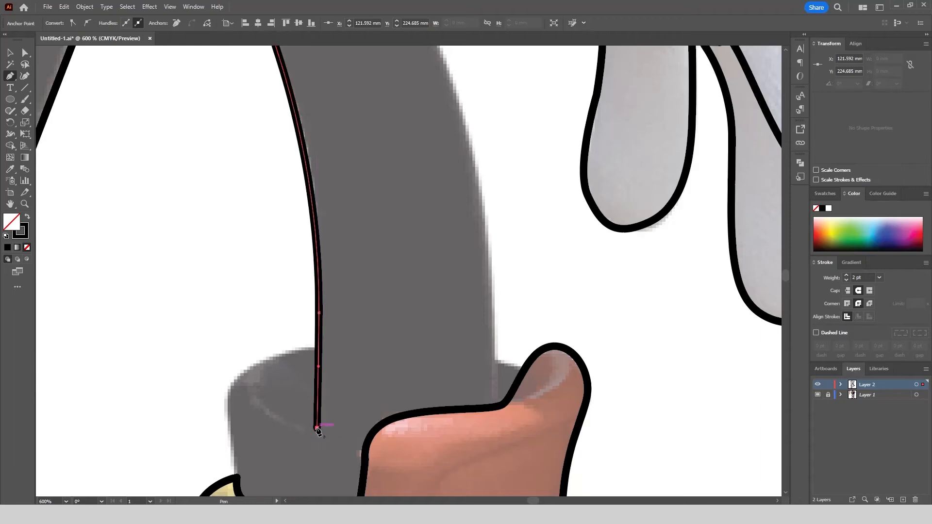
pyautogui.press('Escape')
# Trace the right leg's outer edge from the torso down to the red cuff flap and end the path.
pyautogui.scroll(-3, 529, 357)
pyautogui.scroll(2, 450, 169)
pyautogui.click(462, 156)
pyautogui.moveTo(475, 192); pyautogui.dragTo(517, 266)
pyautogui.scroll(-4, 486, 200)
pyautogui.scroll(3, 502, 248)
pyautogui.scroll(-3, 517, 266)
pyautogui.scroll(5, 530, 294)
pyautogui.scroll(-2, 470, 373)
pyautogui.moveTo(470, 373); pyautogui.dragTo(468, 450)
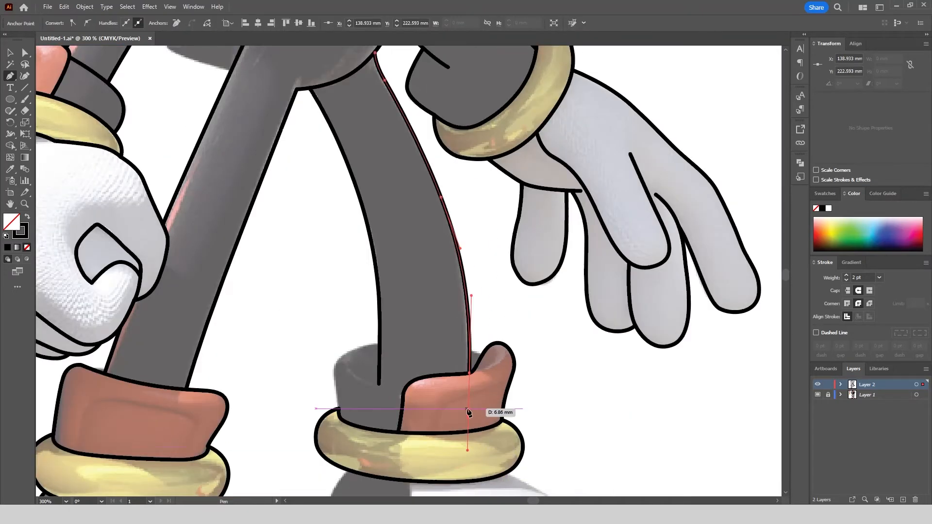
pyautogui.press('Escape')
# Trace the dark left part of the right ankle cuff, from the leg's inner edge down to the gold ring.
pyautogui.scroll(2, 333, 372)
pyautogui.click(426, 316)
pyautogui.moveTo(345, 348); pyautogui.dragTo(327, 376)
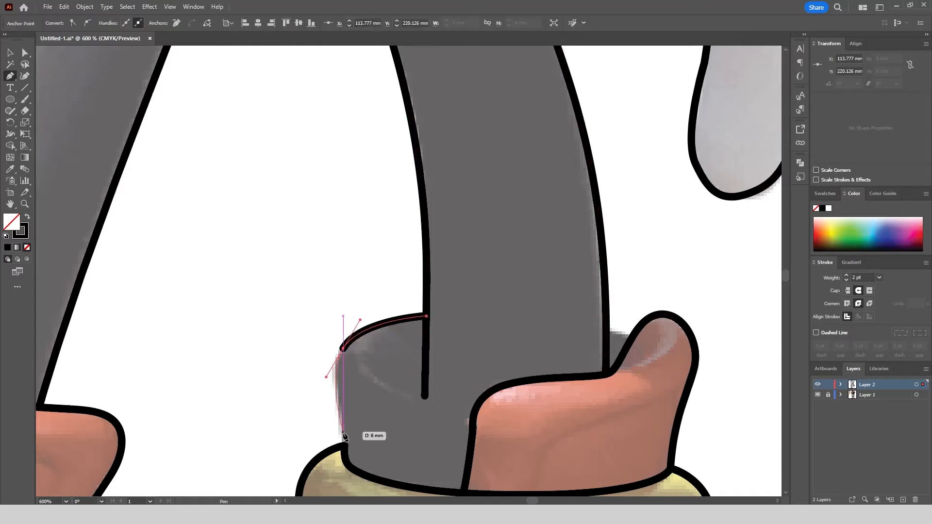
pyautogui.click(345, 445)
pyautogui.scroll(-1, 289, 310)
pyautogui.press('Escape')
# Draw the short cuff rim line between the right leg's outer edge and the red flap.
pyautogui.scroll(3, 515, 329)
pyautogui.click(471, 308)
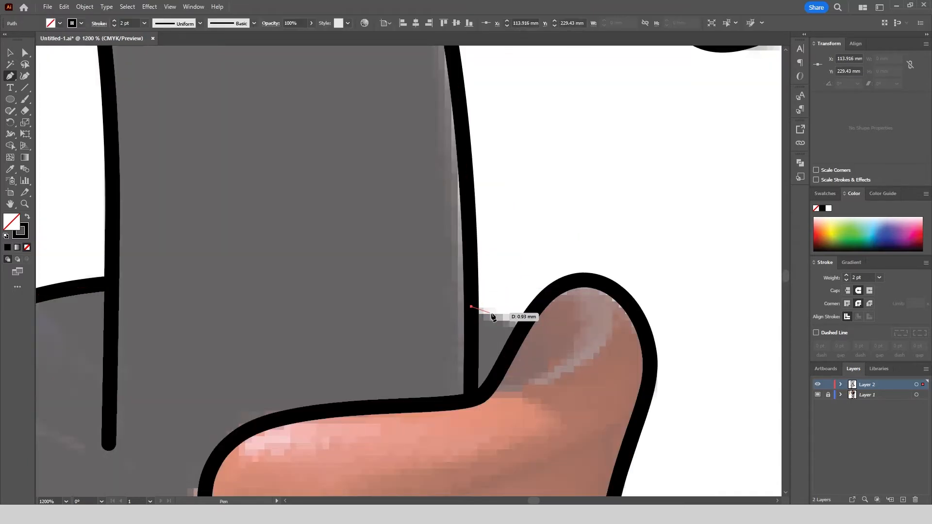
pyautogui.moveTo(524, 325); pyautogui.dragTo(553, 339)
pyautogui.press('Escape')
# Trace the upper edge of the right shoe's red sole, from its rear end up to the peak of the toe.
pyautogui.scroll(-4, 514, 143)
pyautogui.scroll(-1, 658, 378)
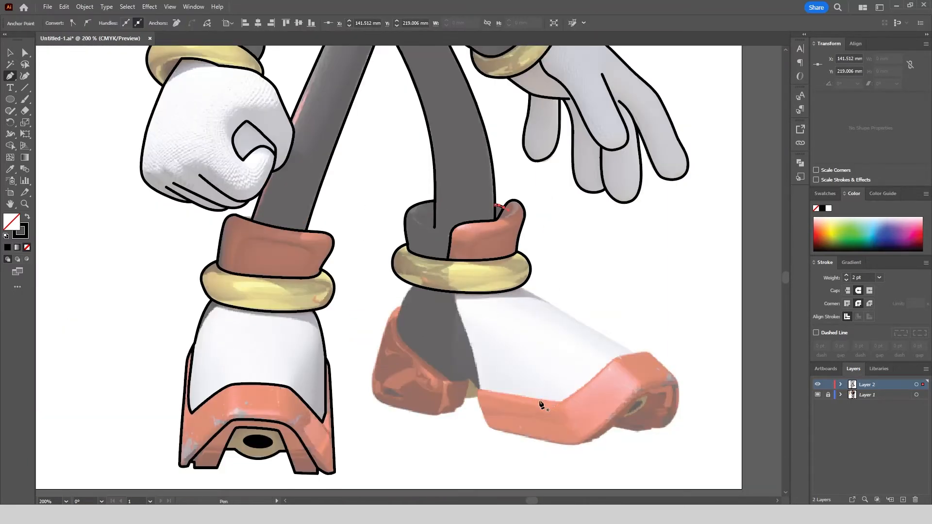
pyautogui.scroll(5, 485, 391)
pyautogui.click(439, 388)
pyautogui.scroll(-2, 451, 388)
pyautogui.moveTo(601, 398); pyautogui.dragTo(615, 393)
pyautogui.scroll(-3, 628, 352)
pyautogui.scroll(2, 626, 340)
pyautogui.moveTo(611, 314); pyautogui.dragTo(635, 293)
pyautogui.moveTo(699, 283); pyautogui.dragTo(751, 279)
pyautogui.click(699, 282)
# Continue the right shoe's sole outline from the toe's peak down around the front to the notch under the toe.
pyautogui.scroll(-2, 632, 273)
pyautogui.scroll(3, 684, 301)
pyautogui.click(674, 291)
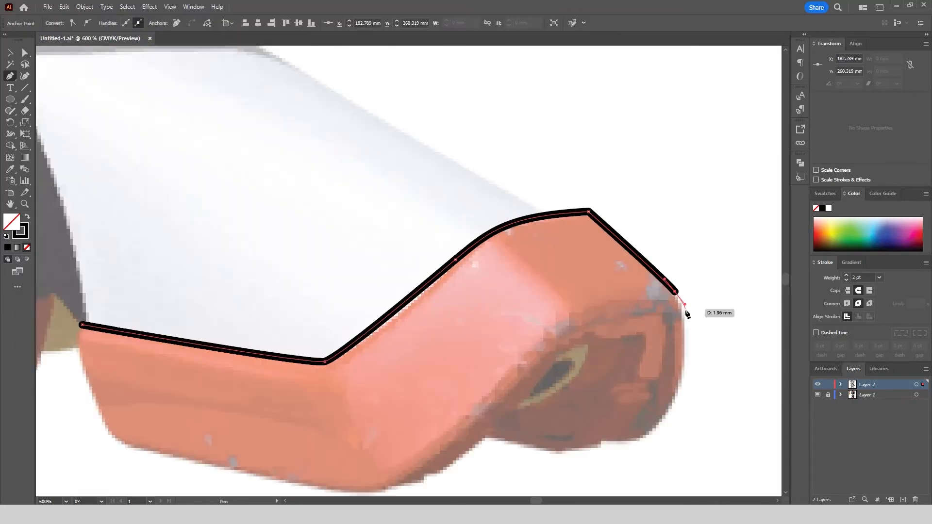
pyautogui.moveTo(675, 399); pyautogui.dragTo(658, 433)
pyautogui.moveTo(602, 441); pyautogui.dragTo(560, 438)
pyautogui.click(603, 443)
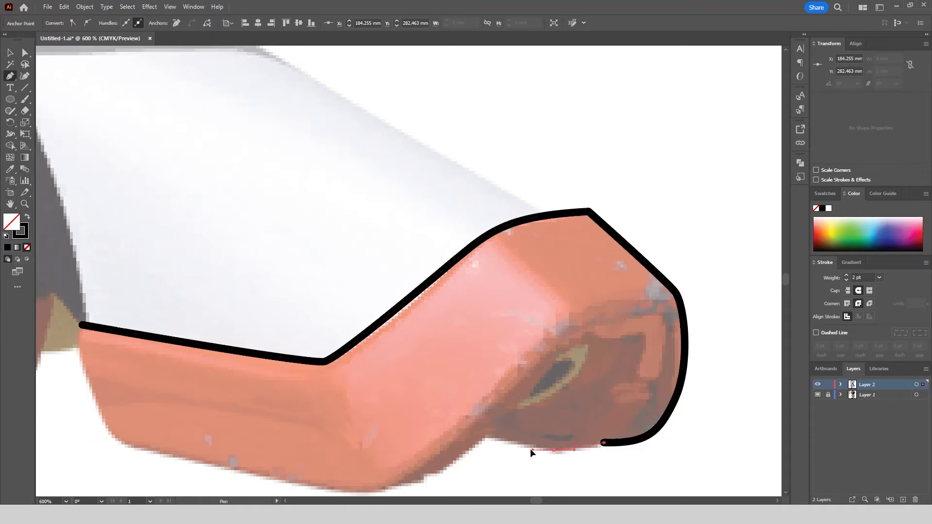
pyautogui.click(487, 434)
# Trace the underside of the right shoe's red sole from the toe notch to the rear corner and close the outline.
pyautogui.scroll(-2, 486, 434)
pyautogui.hscroll(-1, 487, 434)
pyautogui.moveTo(469, 416); pyautogui.dragTo(450, 429)
pyautogui.scroll(1, 409, 436)
pyautogui.hscroll(-3, 409, 436)
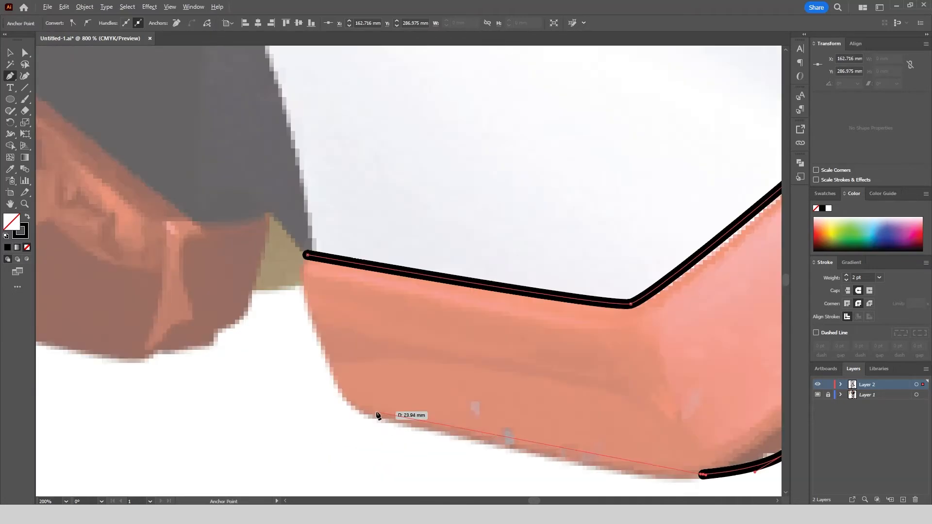
pyautogui.moveTo(365, 415); pyautogui.dragTo(241, 376)
pyautogui.moveTo(367, 417); pyautogui.dragTo(351, 412)
pyautogui.click(350, 410)
pyautogui.moveTo(307, 256); pyautogui.dragTo(326, 215)
# Trace the boundary between the right shoe's dark heel panel and white upper, from the gold ring to the sole's rear corner.
pyautogui.scroll(-4, 409, 238)
pyautogui.scroll(4, 365, 95)
pyautogui.click(367, 92)
pyautogui.moveTo(382, 162); pyautogui.dragTo(395, 194)
pyautogui.scroll(-1, 398, 204)
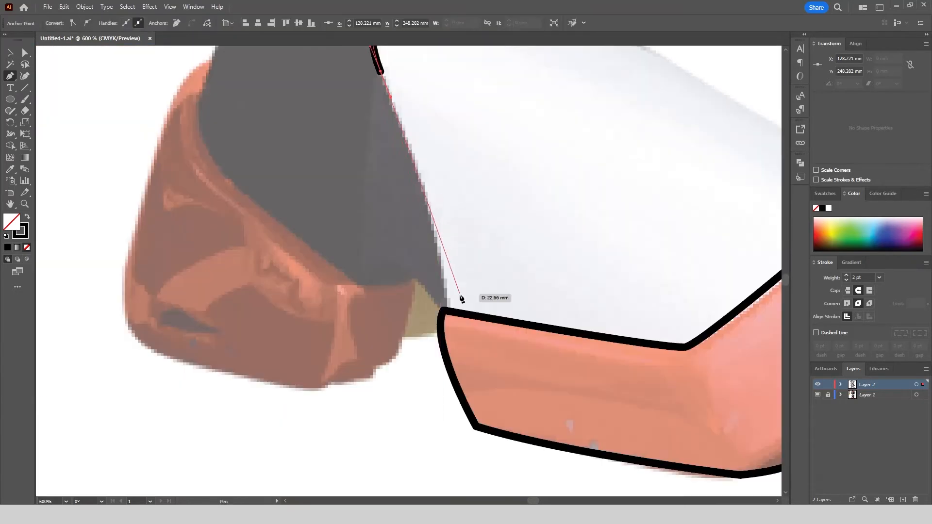
pyautogui.scroll(-2, 449, 309)
pyautogui.moveTo(447, 311); pyautogui.dragTo(451, 369)
pyautogui.scroll(2, 513, 162)
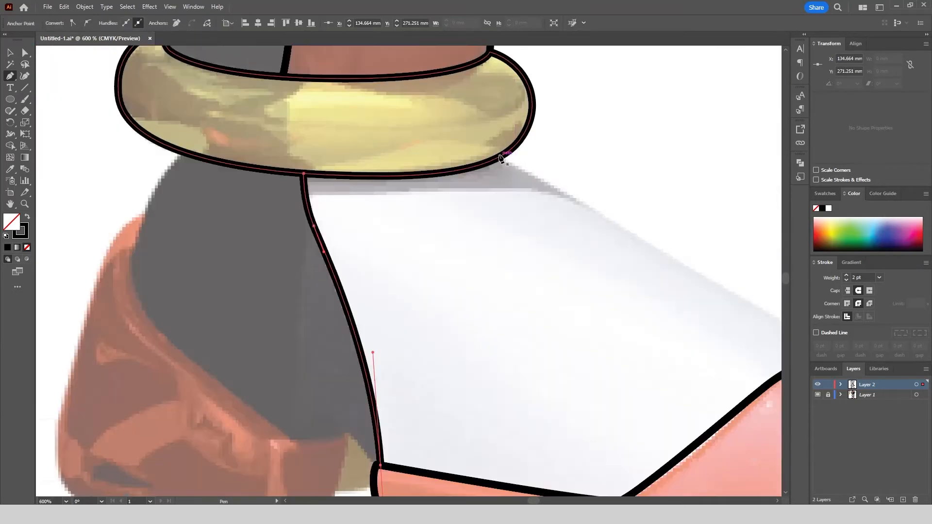
# Trace the upper edge of the right shoe's white part from the gold ring to the red toe and end the path.
pyautogui.click(502, 154)
pyautogui.scroll(-2, 511, 163)
pyautogui.scroll(3, 578, 195)
pyautogui.moveTo(579, 205); pyautogui.dragTo(674, 259)
pyautogui.scroll(-3, 619, 222)
pyautogui.scroll(2, 615, 218)
pyautogui.click(654, 270)
pyautogui.press('Escape')
# Trace the right shoe's dark heel panel from the gold ring around its curved lower edge to the sole's rear corner.
pyautogui.scroll(-1, 633, 170)
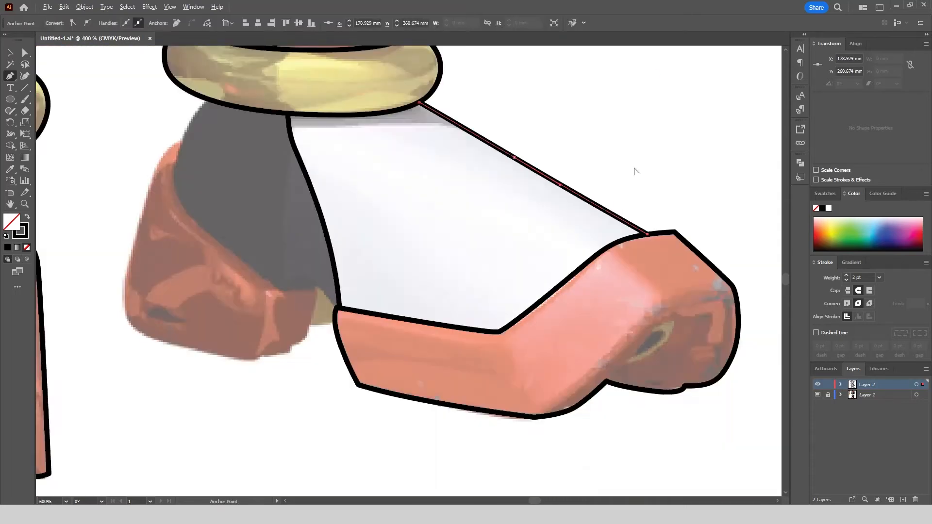
pyautogui.scroll(-2, 633, 169)
pyautogui.scroll(3, 437, 151)
pyautogui.click(391, 122)
pyautogui.moveTo(353, 187); pyautogui.dragTo(345, 232)
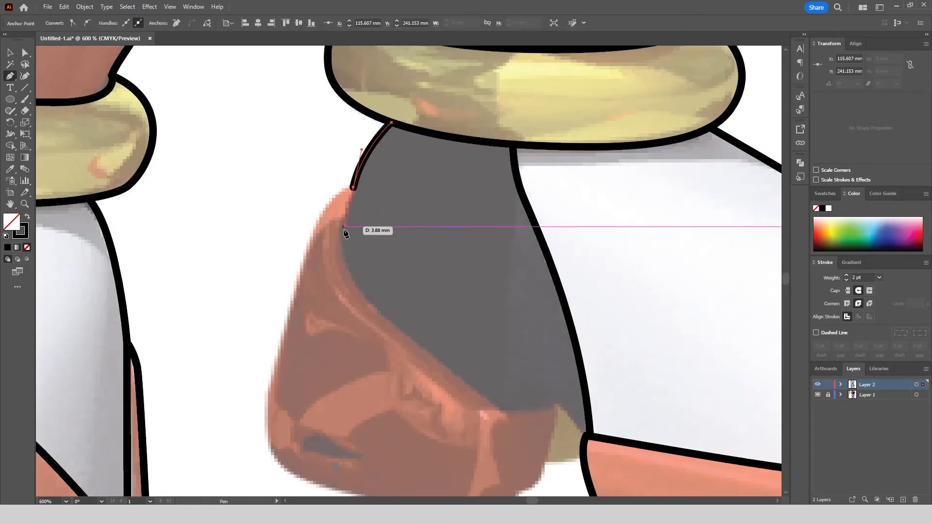
pyautogui.click(496, 411)
pyautogui.click(557, 403)
pyautogui.click(585, 436)
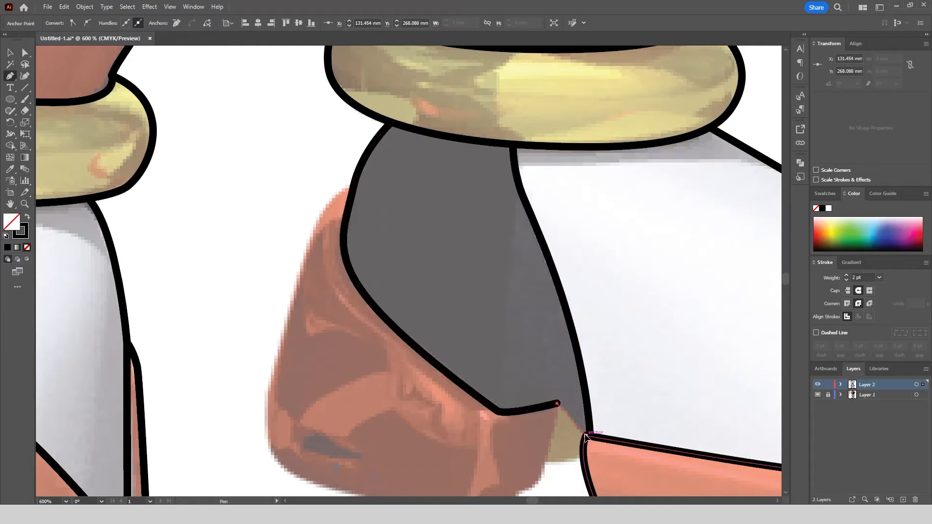
pyautogui.press('Escape')
# Trace the red heel's lower contour up to the notch and close off the small beige gap beside the sole.
pyautogui.scroll(-2, 260, 257)
pyautogui.scroll(3, 260, 381)
pyautogui.click(282, 187)
pyautogui.moveTo(270, 272); pyautogui.dragTo(271, 313)
pyautogui.moveTo(332, 357); pyautogui.dragTo(384, 383)
pyautogui.moveTo(530, 392); pyautogui.dragTo(559, 394)
pyautogui.moveTo(634, 349); pyautogui.dragTo(643, 333)
pyautogui.click(657, 247)
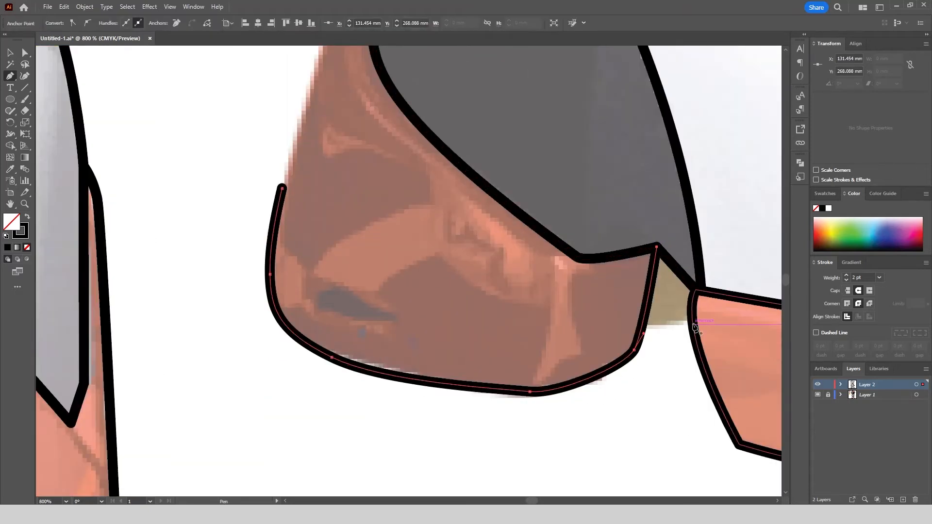
pyautogui.press('Escape')
# Trace the red heel's upper outer edge from the dark panel down to the existing heel contour.
pyautogui.scroll(3, 312, 152)
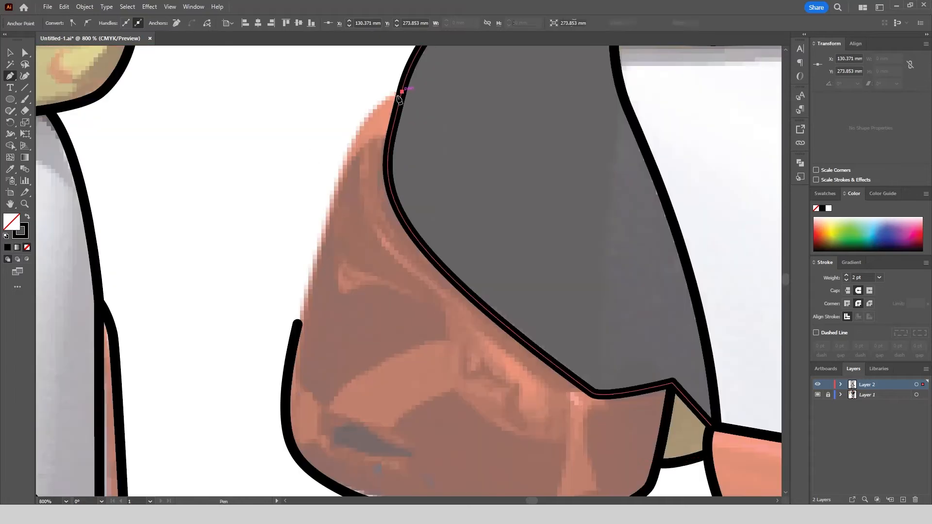
pyautogui.moveTo(350, 142); pyautogui.dragTo(330, 178)
pyautogui.click(298, 324)
pyautogui.scroll(-4, 297, 323)
pyautogui.scroll(2, 515, 278)
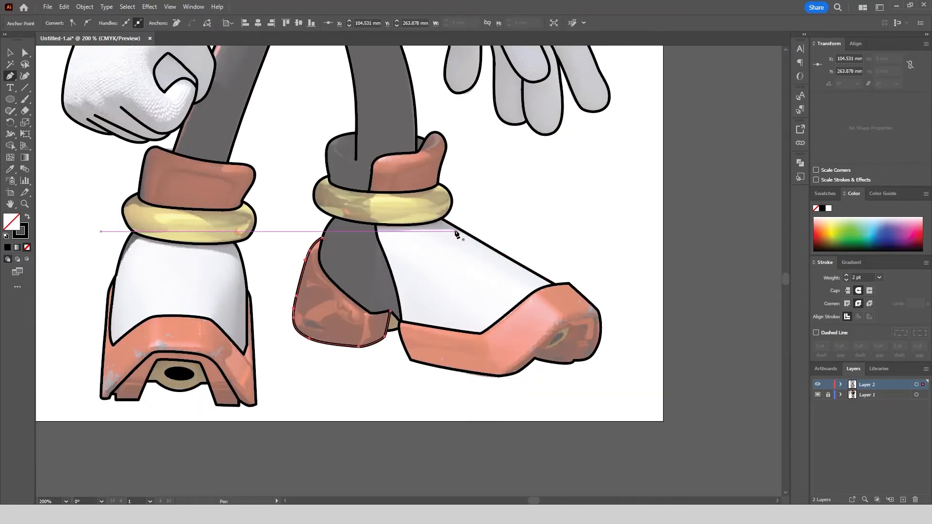
# Check the finished leg and shoe line art by hiding and showing Layer 1.
pyautogui.click(404, 375)
pyautogui.click(818, 394)
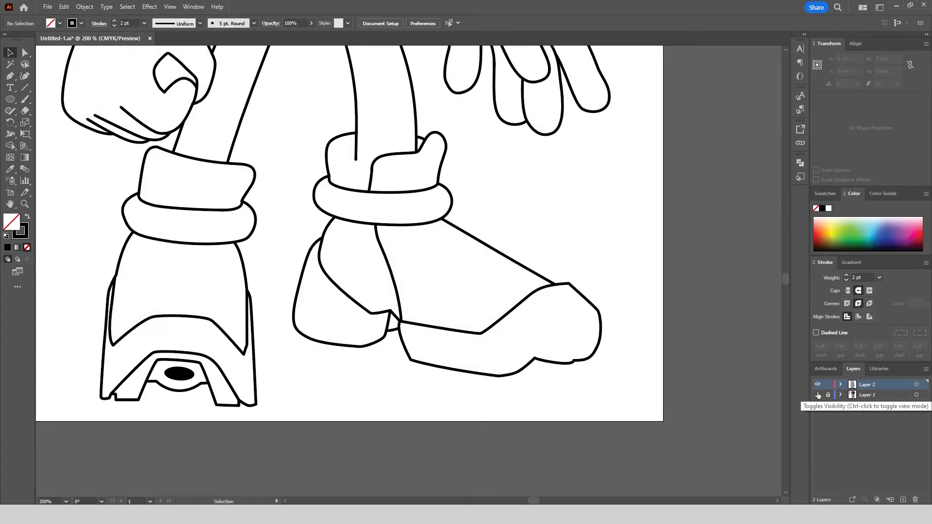
pyautogui.click(817, 395)
pyautogui.hotkey('ctrl', '-')
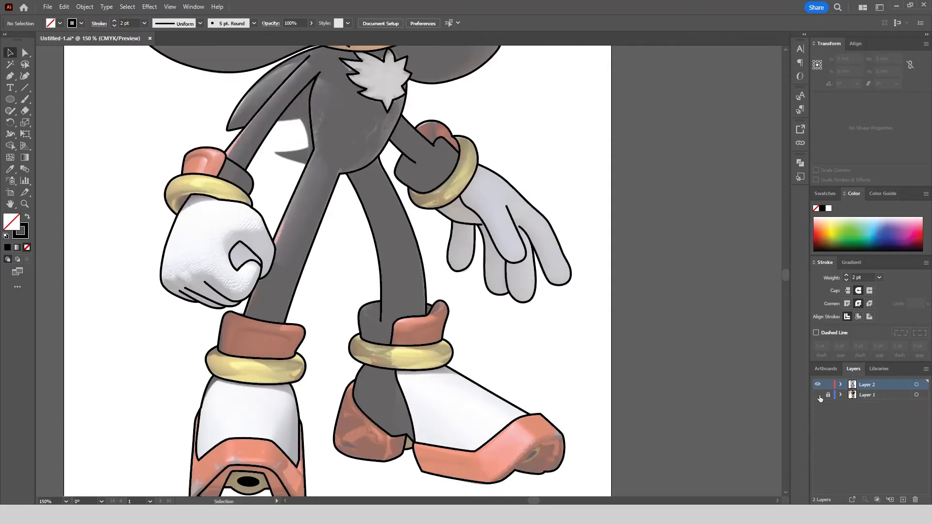
pyautogui.click(817, 394)
pyautogui.click(818, 395)
# Draw the curved inner rim of the right wrist cuff from its outer edge up to the red fold.
pyautogui.scroll(3, 428, 121)
pyautogui.click(9, 75)
pyautogui.scroll(2, 363, 272)
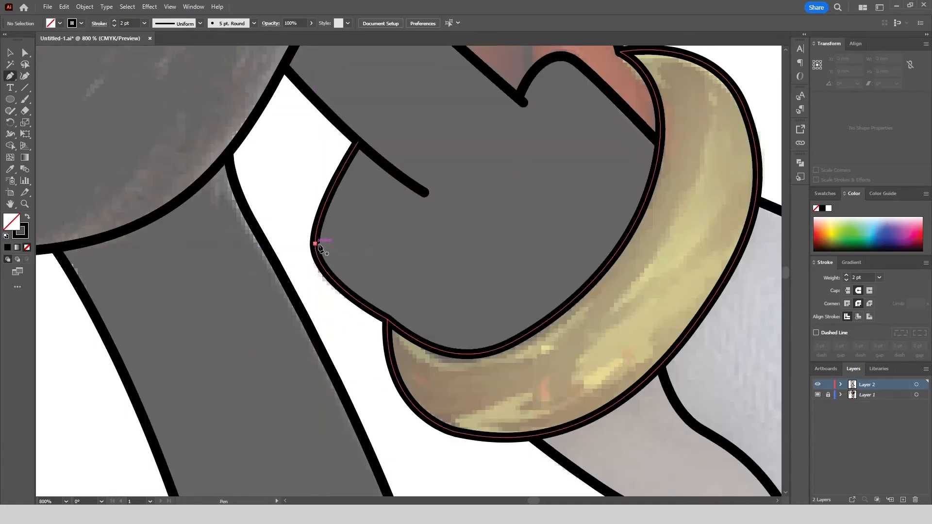
pyautogui.click(316, 243)
pyautogui.moveTo(425, 247); pyautogui.dragTo(507, 223)
pyautogui.scroll(-2, 499, 224)
pyautogui.scroll(1, 544, 149)
pyautogui.moveTo(494, 141); pyautogui.dragTo(490, 104)
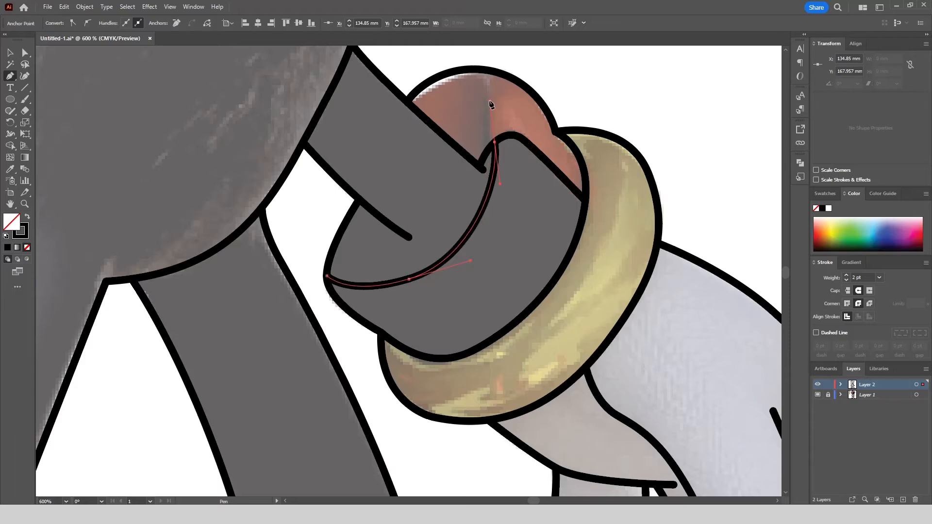
# Move the end points of the right arm's lower and upper edges onto the wrist cuff's inner rim.
pyautogui.moveTo(410, 237); pyautogui.dragTo(445, 257)
pyautogui.click(469, 211)
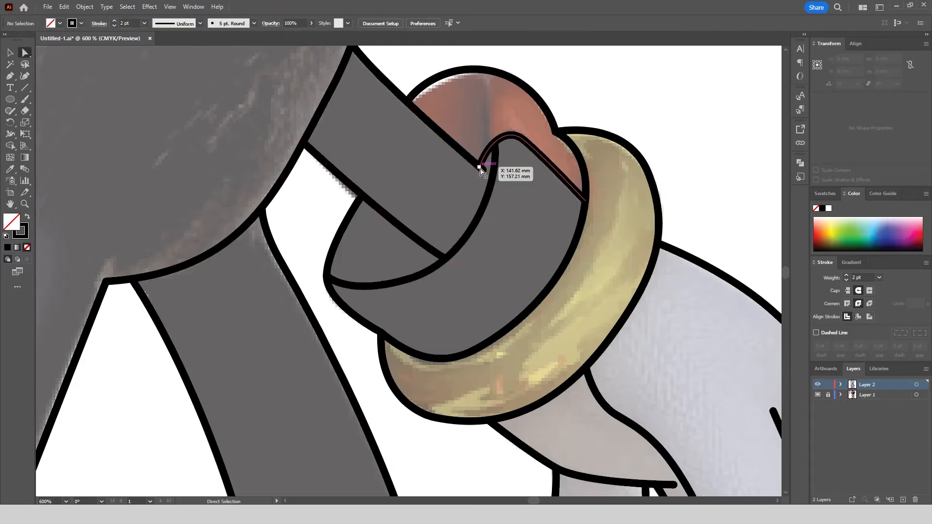
pyautogui.moveTo(482, 169); pyautogui.dragTo(493, 176)
pyautogui.click(435, 124)
pyautogui.scroll(-4, 437, 127)
# Draw the curved inner rim of the right ankle cuff from its upper outer edge to the red flap.
pyautogui.press('p')
pyautogui.scroll(4, 432, 289)
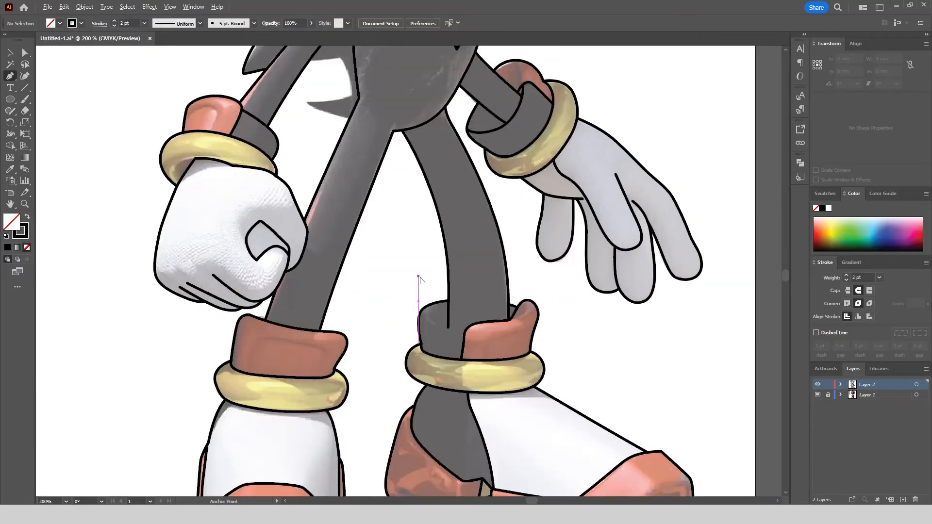
pyautogui.click(468, 344)
pyautogui.moveTo(442, 392)
pyautogui.mouseDown()
pyautogui.moveTo(461, 431)
pyautogui.moveTo(497, 428)
pyautogui.mouseUp()
pyautogui.click(548, 437)
# Adjust the lower end of the right leg's inner edge to meet the ankle cuff's inner rim.
pyautogui.click(25, 53)
pyautogui.click(497, 417)
pyautogui.click(449, 279)
# Compare the whole character's line art with the reference by toggling Layer 1's visibility.
pyautogui.scroll(-4, 453, 267)
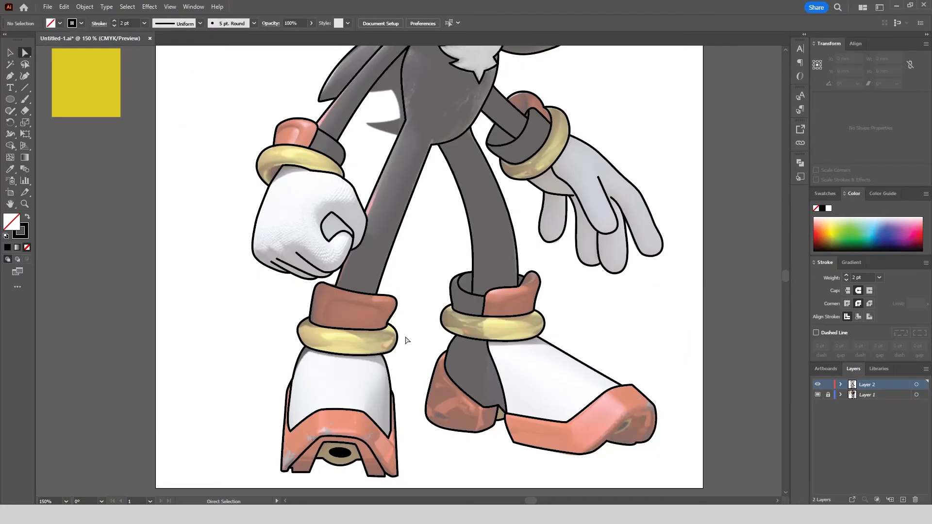
pyautogui.scroll(-3, 199, 214)
pyautogui.click(817, 395)
pyautogui.click(818, 394)
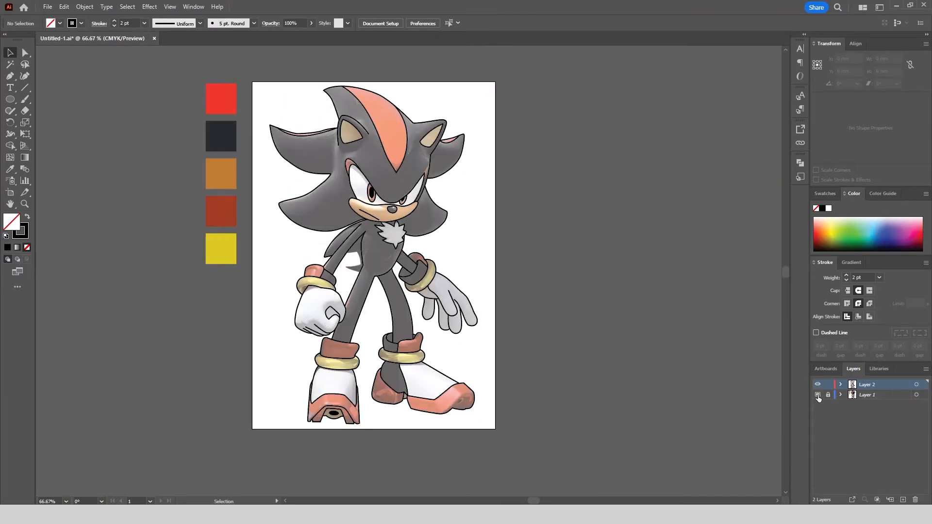
pyautogui.click(817, 395)
pyautogui.click(817, 394)
pyautogui.click(817, 394)
pyautogui.click(817, 394)
pyautogui.click(817, 394)
pyautogui.click(817, 395)
# Trace the back quill's lower edge beside the left arm, continuing along the white gap and around the pointed tail.
pyautogui.scroll(5, 336, 267)
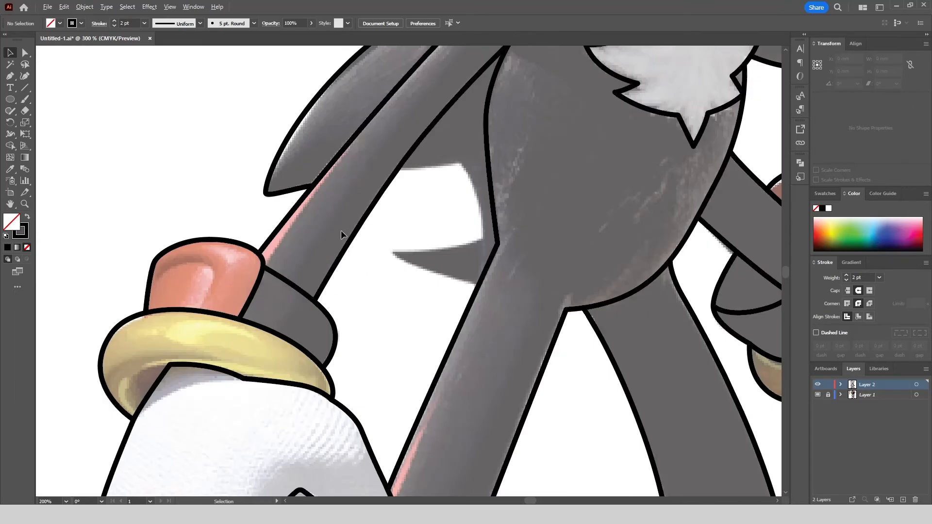
pyautogui.scroll(1, 431, 116)
pyautogui.click(397, 170)
pyautogui.moveTo(455, 162); pyautogui.dragTo(474, 157)
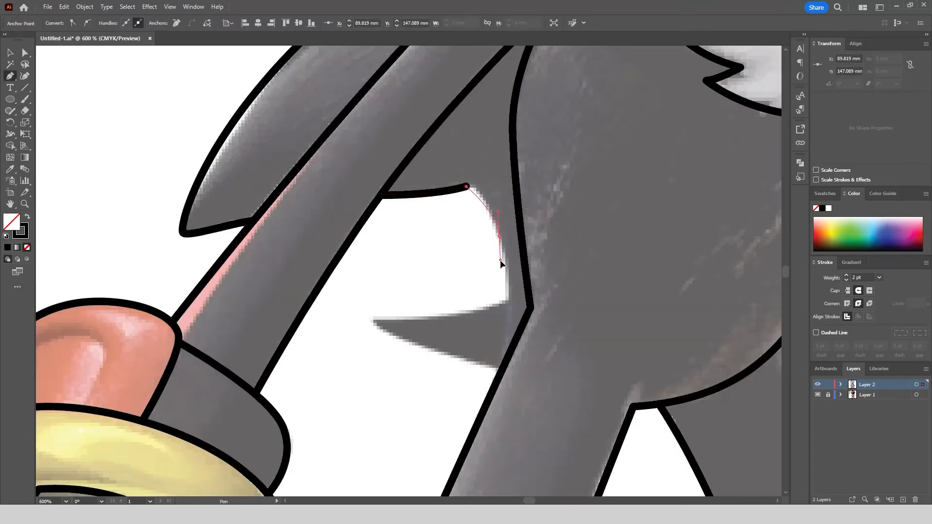
pyautogui.click(508, 298)
pyautogui.moveTo(371, 319); pyautogui.dragTo(279, 305)
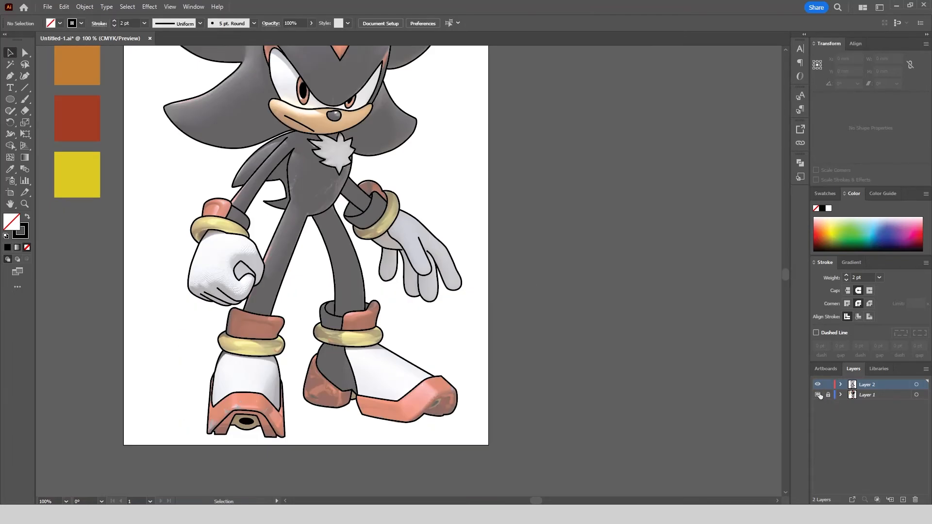
# Toggle Layer 1's visibility repeatedly to look for details still missing from the line art.
pyautogui.click(818, 395)
pyautogui.click(818, 395)
pyautogui.click(819, 395)
pyautogui.click(819, 394)
pyautogui.click(818, 395)
pyautogui.click(818, 395)
pyautogui.click(818, 394)
pyautogui.click(818, 394)
pyautogui.click(819, 395)
pyautogui.click(818, 394)
pyautogui.click(818, 395)
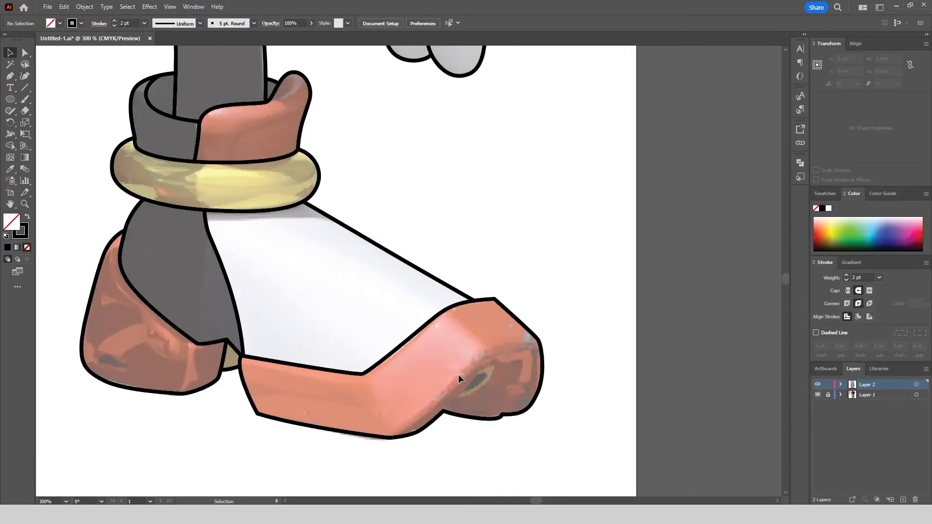
# Trace the inner edge of the opening under the right shoe's toe, from the sole's underside around its upper corner.
pyautogui.press('p')
pyautogui.scroll(3, 466, 458)
pyautogui.click(474, 394)
pyautogui.moveTo(577, 281); pyautogui.dragTo(595, 270)
pyautogui.moveTo(675, 266); pyautogui.dragTo(689, 270)
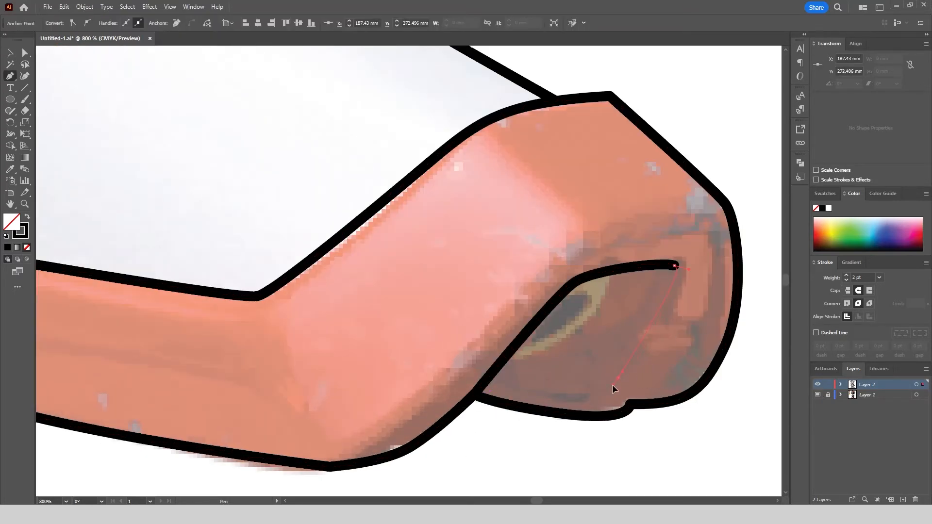
# Outline the curved lower edge of the beige insert in the right toe opening and fine-tune the nearby anchor points.
pyautogui.click(566, 336)
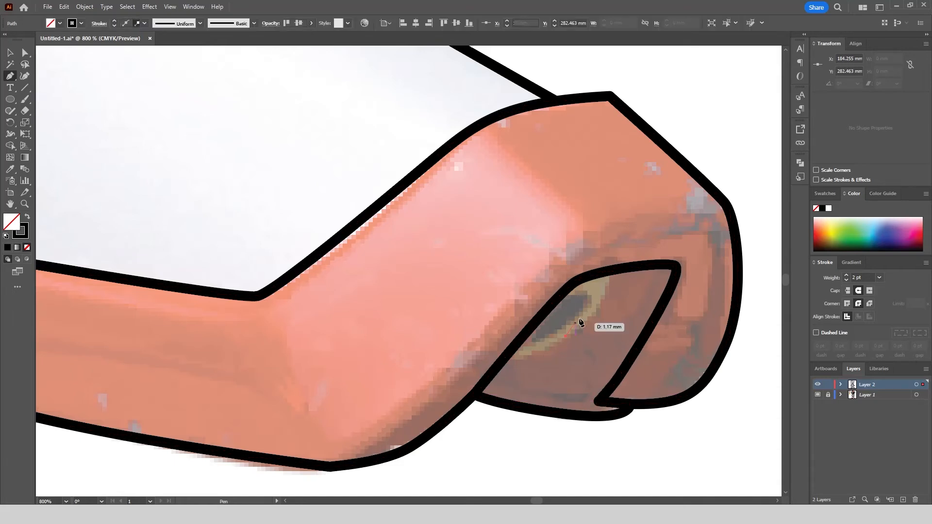
pyautogui.moveTo(609, 271); pyautogui.dragTo(619, 228)
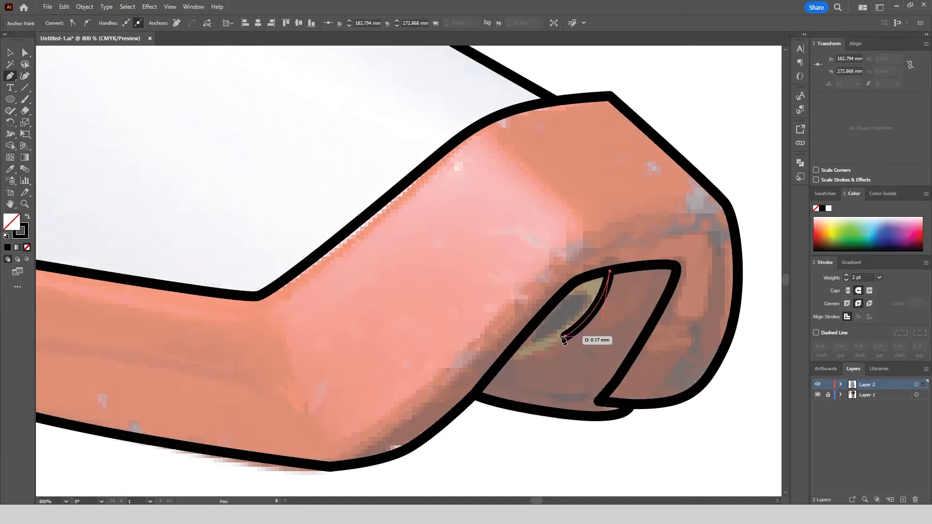
pyautogui.moveTo(469, 358); pyautogui.dragTo(468, 356)
pyautogui.press('a')
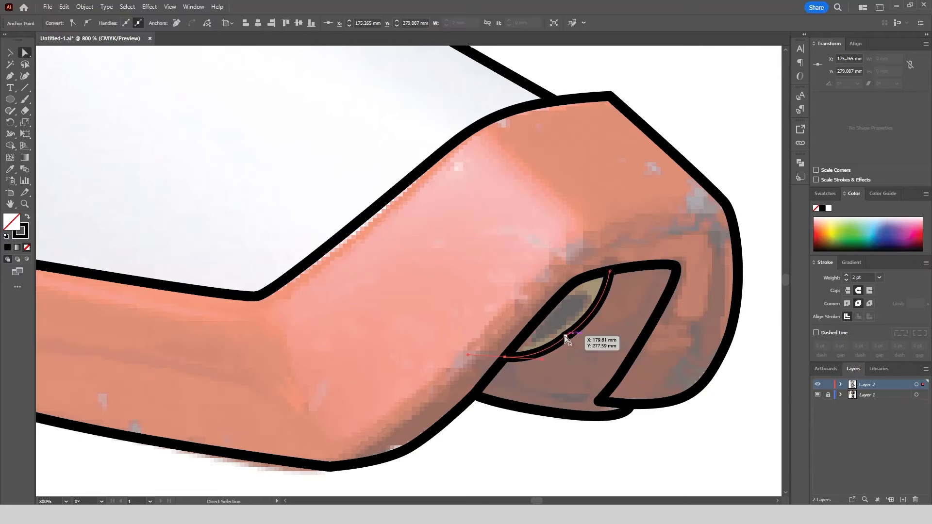
pyautogui.moveTo(567, 338); pyautogui.dragTo(567, 339)
pyautogui.moveTo(600, 402); pyautogui.dragTo(597, 401)
pyautogui.click(590, 449)
# Trace the dark slot inside the beige toe insert as a closed shape and give it a black fill without stroke.
pyautogui.press('p')
pyautogui.scroll(2, 574, 317)
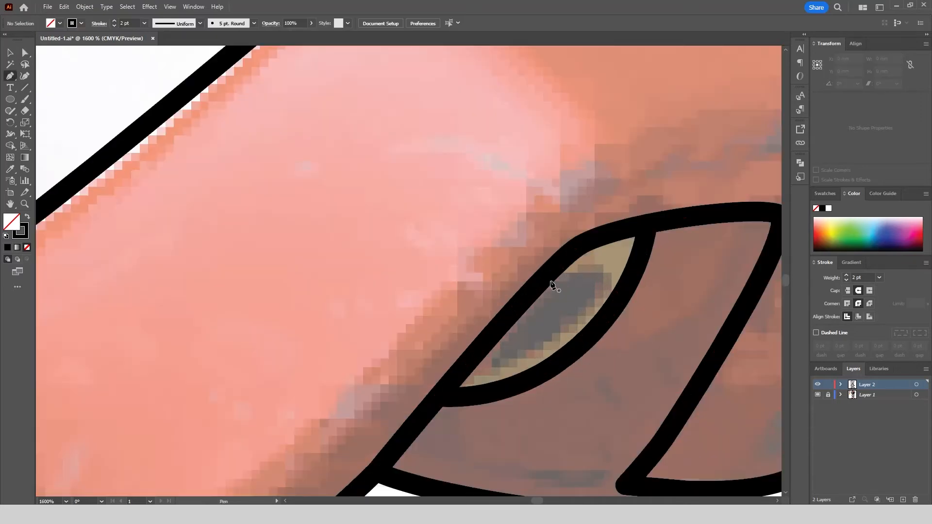
pyautogui.click(541, 281)
pyautogui.moveTo(595, 268); pyautogui.dragTo(604, 274)
pyautogui.moveTo(573, 321); pyautogui.dragTo(561, 340)
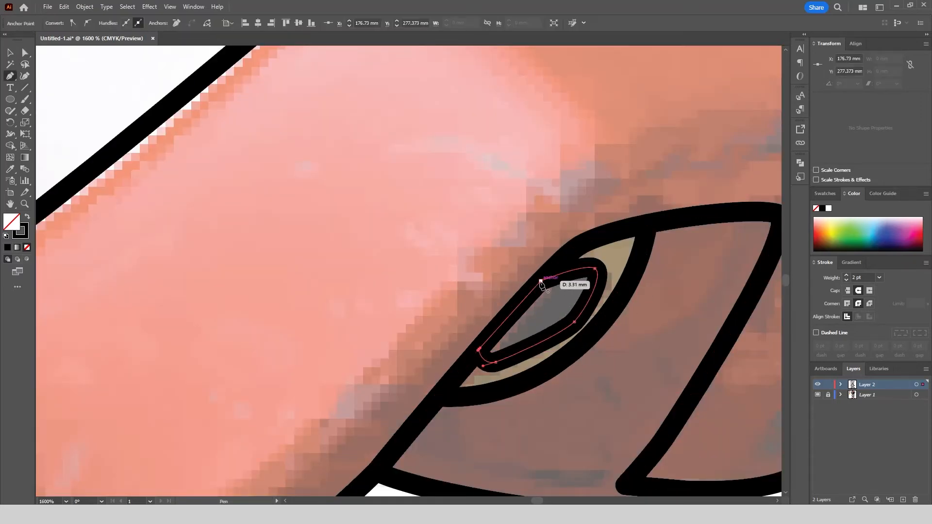
pyautogui.click(27, 218)
pyautogui.scroll(-2, 464, 232)
pyautogui.press('v')
pyautogui.click(657, 237)
# Draw the curved fold line on the red part of the right wrist cuff, from its top edge down to the inner rim.
pyautogui.scroll(-1, 657, 237)
pyautogui.scroll(-1, 398, 316)
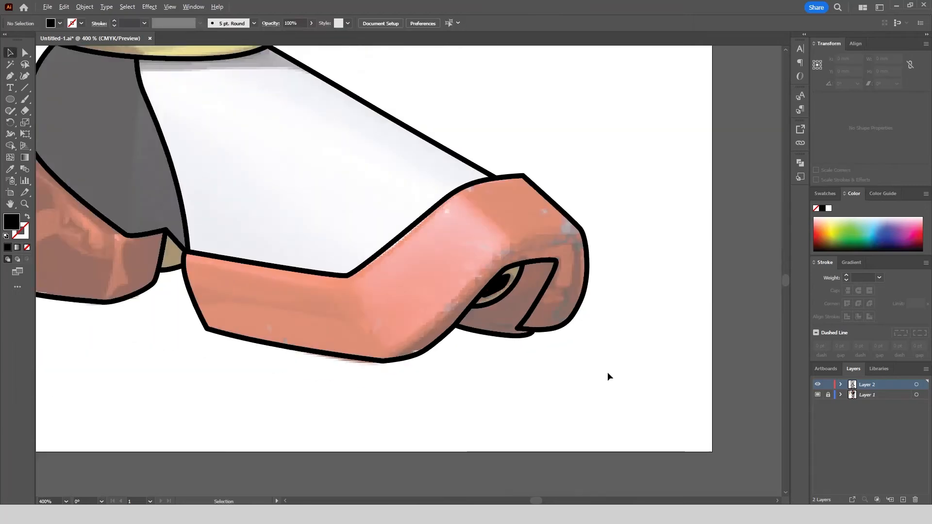
pyautogui.scroll(-2, 605, 389)
pyautogui.scroll(5, 423, 398)
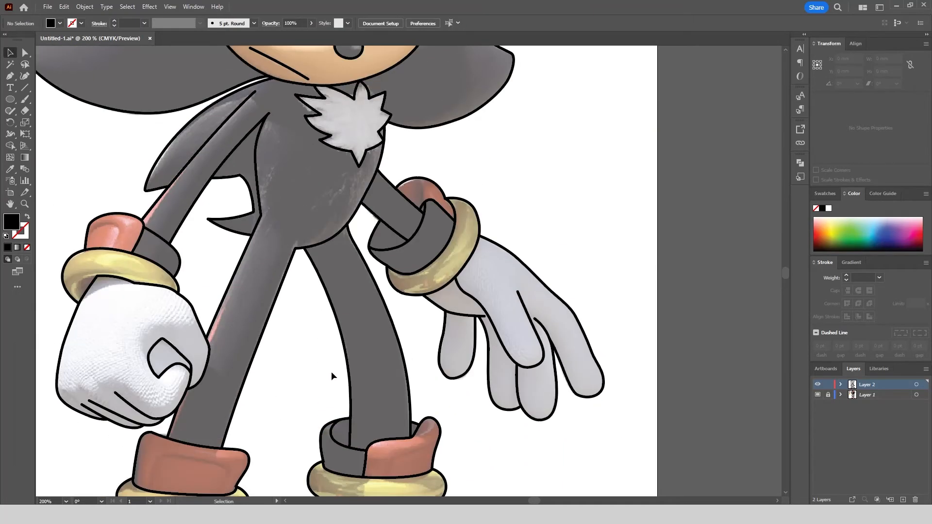
pyautogui.press('p')
pyautogui.scroll(4, 397, 200)
pyautogui.click(481, 113)
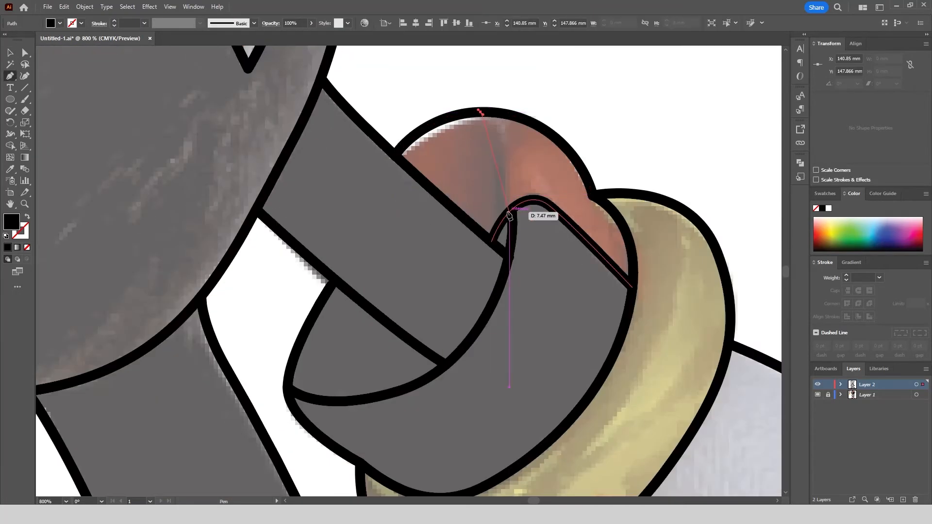
pyautogui.moveTo(509, 211); pyautogui.dragTo(508, 281)
# Apply the torso outline's black stroke style to the wrist cuff's fold line with the Eyedropper.
pyautogui.press('i')
pyautogui.click(289, 152)
pyautogui.scroll(-2, 566, 273)
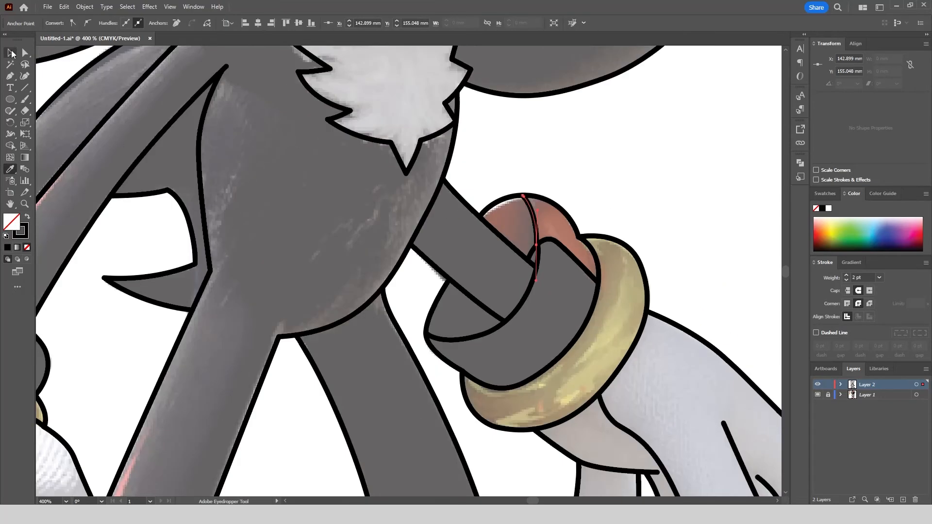
pyautogui.press('v')
pyautogui.click(456, 347)
# Move the lower end anchor of the right arm's upper outline onto the inner rim line of the wrist cuff.
pyautogui.scroll(-2, 459, 347)
pyautogui.scroll(4, 495, 297)
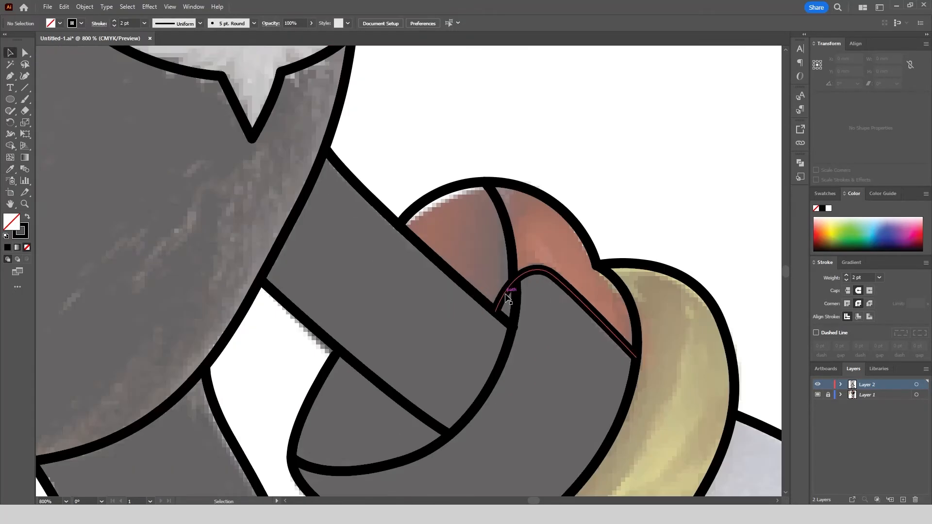
pyautogui.click(508, 297)
pyautogui.scroll(5, 510, 316)
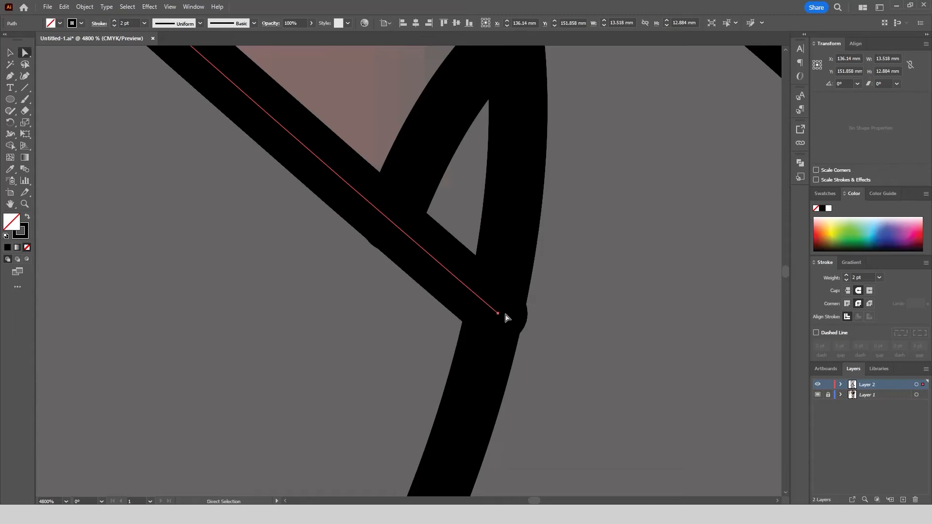
pyautogui.moveTo(506, 317); pyautogui.dragTo(485, 312)
pyautogui.scroll(-6, 485, 312)
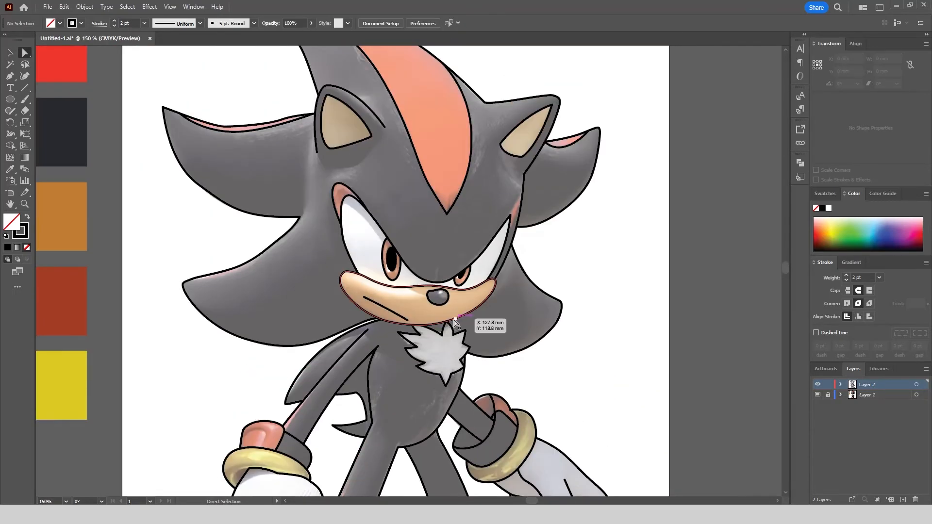
# View the whole artboard and toggle the reference image layer's visibility to check the finished line art.
pyautogui.hotkey('ctrl', '0')
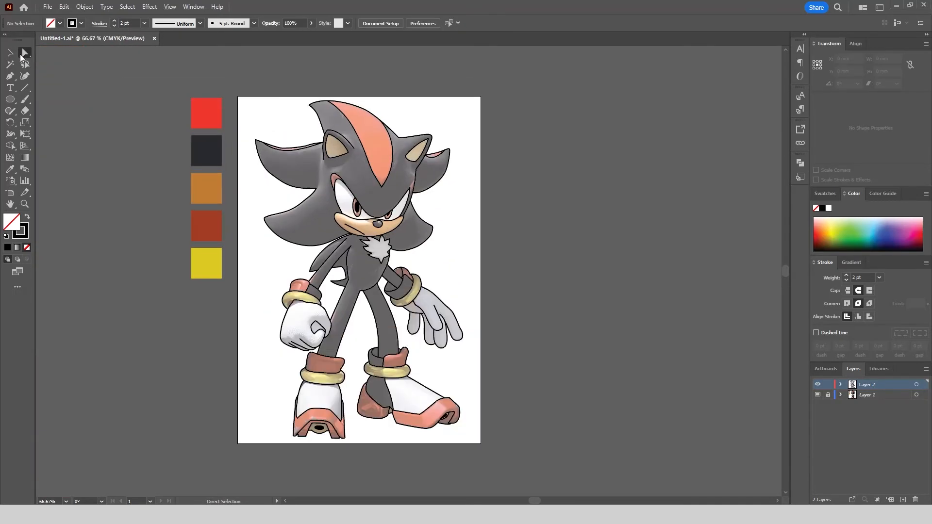
pyautogui.click(818, 395)
pyautogui.click(818, 395)
pyautogui.click(818, 395)
pyautogui.click(818, 395)
pyautogui.click(818, 395)
pyautogui.click(818, 395)
# Select all line paths that share the forehead stripe's stroke attribute and convert their strokes to outlined shapes.
pyautogui.click(384, 146)
pyautogui.click(127, 7)
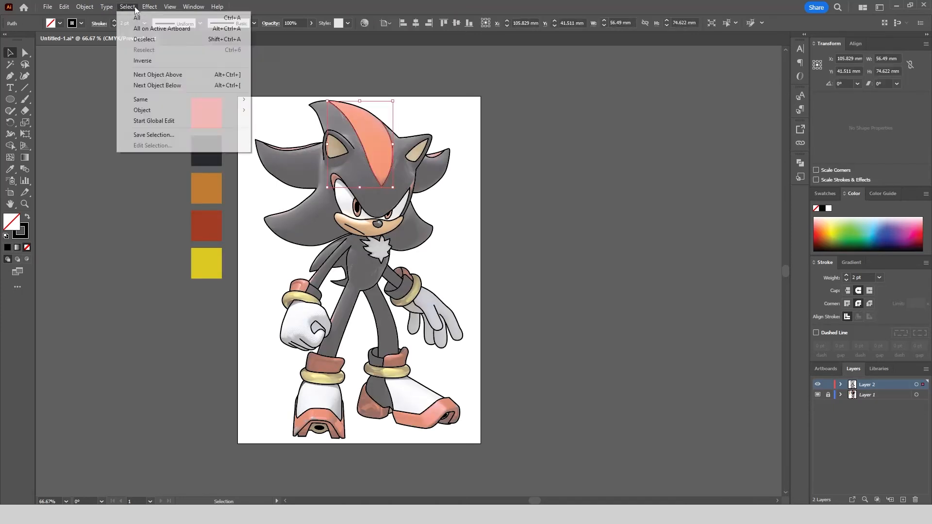
pyautogui.moveTo(146, 99)
pyautogui.click(290, 161)
pyautogui.click(84, 7)
pyautogui.moveTo(156, 308)
pyautogui.click(297, 269)
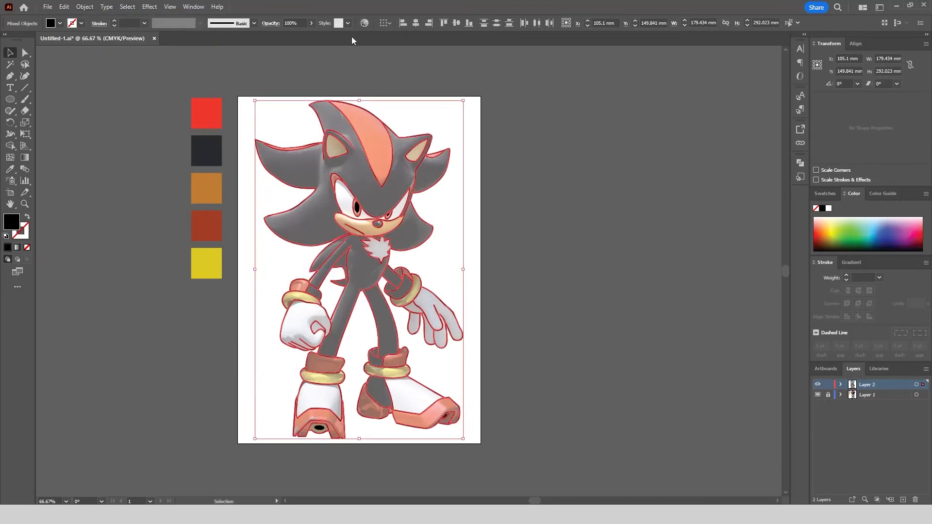
# Merge all the outlined black shapes with Pathfinder and make them one compound path.
pyautogui.click(127, 6)
pyautogui.moveTo(146, 99)
pyautogui.click(290, 161)
pyautogui.click(799, 163)
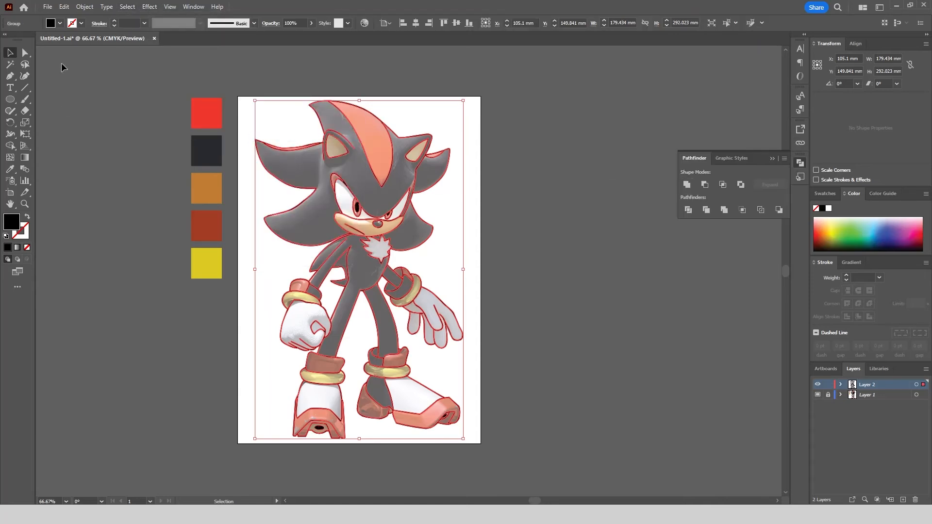
pyautogui.click(84, 7)
pyautogui.scroll(4, 345, 183)
pyautogui.scroll(-3, 350, 184)
pyautogui.click(84, 6)
pyautogui.moveTo(146, 380)
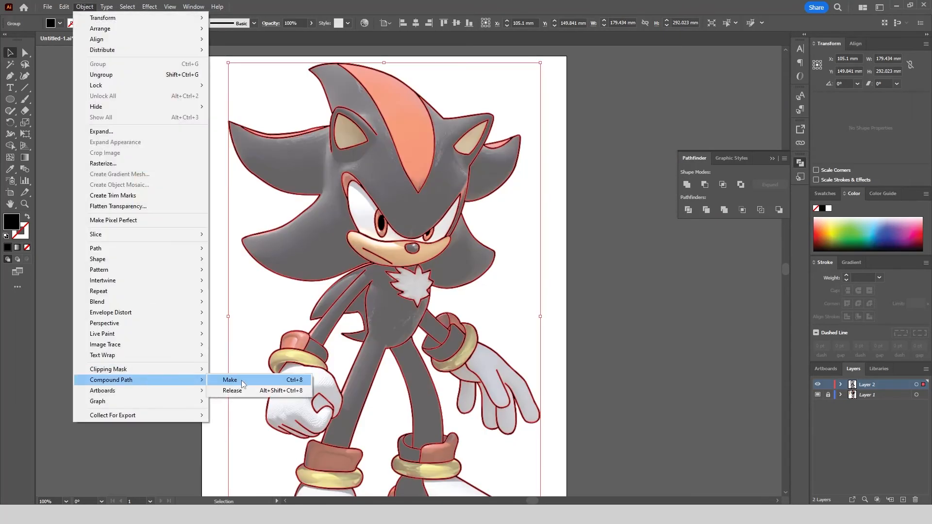
pyautogui.click(238, 381)
pyautogui.click(704, 371)
# Set up Live Paint on the Layer 2 line art with the dark swatch's colour 282A2F as the fill.
pyautogui.scroll(-1, 495, 274)
pyautogui.press('i')
pyautogui.click(262, 182)
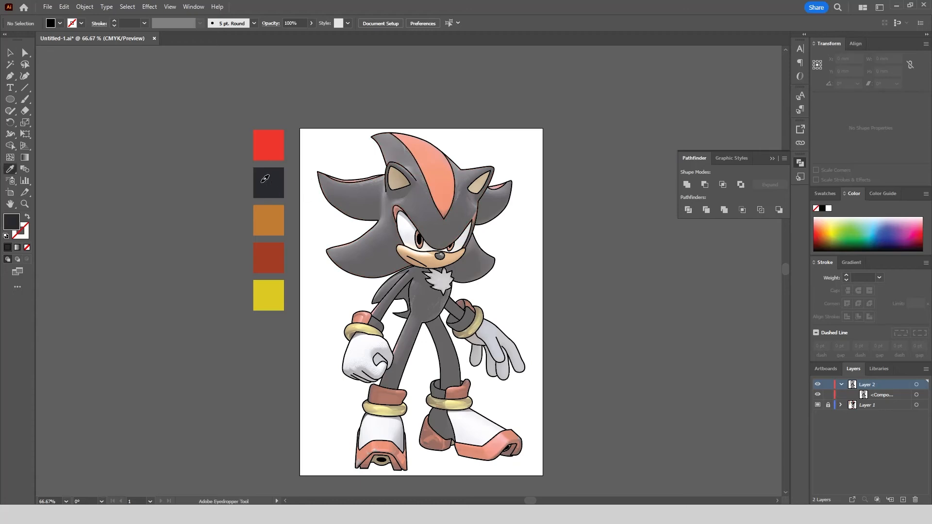
pyautogui.doubleClick(14, 225)
pyautogui.click(568, 211)
pyautogui.click(916, 384)
pyautogui.click(10, 145)
pyautogui.click(57, 161)
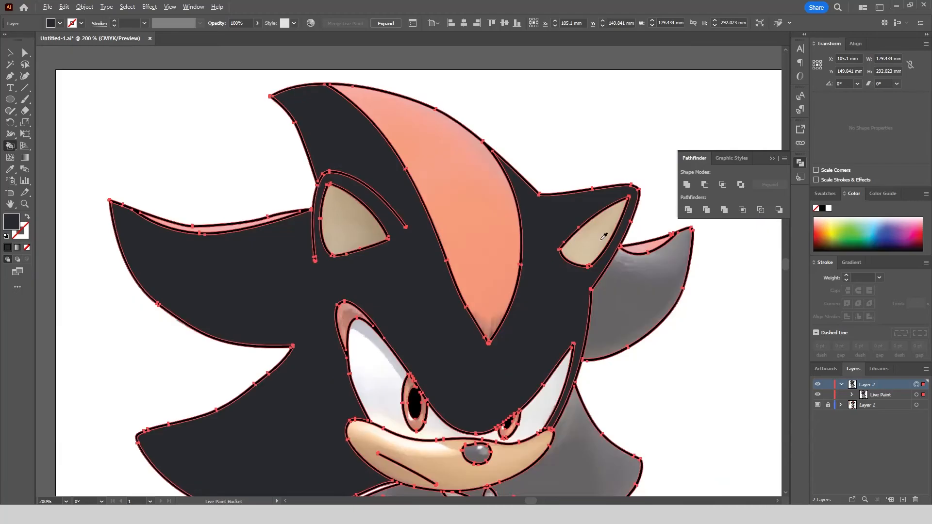
pyautogui.click(634, 306)
# Fill the head, quills and torso areas with the dark colour using Live Paint.
pyautogui.scroll(-2, 526, 156)
pyautogui.scroll(2, 526, 155)
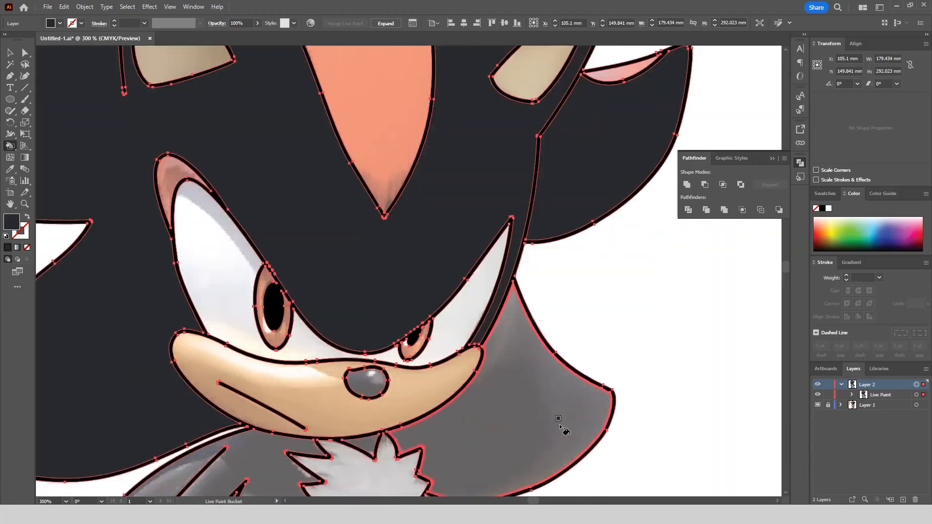
pyautogui.click(561, 423)
pyautogui.click(312, 474)
pyautogui.scroll(-3, 439, 432)
pyautogui.scroll(3, 438, 432)
pyautogui.click(364, 397)
# Fill the right arm and the dark parts of the wrist cuffs with the same dark colour.
pyautogui.scroll(3, 518, 380)
pyautogui.click(517, 380)
pyautogui.click(485, 403)
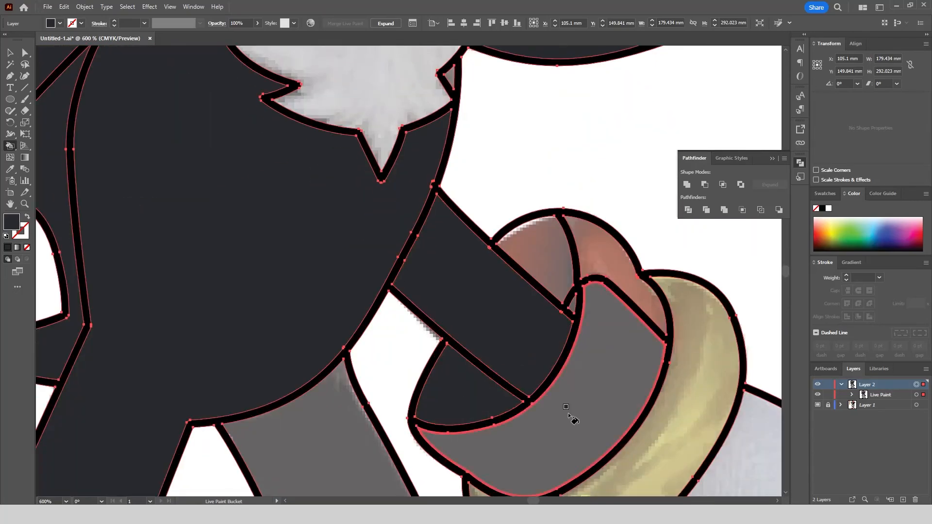
pyautogui.click(568, 410)
pyautogui.click(412, 369)
pyautogui.scroll(4, 288, 298)
pyautogui.click(288, 297)
# Fill the right ankle cuff's dark sections, the dark part of the right shoe and the nose with the dark colour.
pyautogui.scroll(-5, 340, 179)
pyautogui.click(453, 428)
pyautogui.scroll(4, 456, 376)
pyautogui.click(469, 355)
pyautogui.click(475, 273)
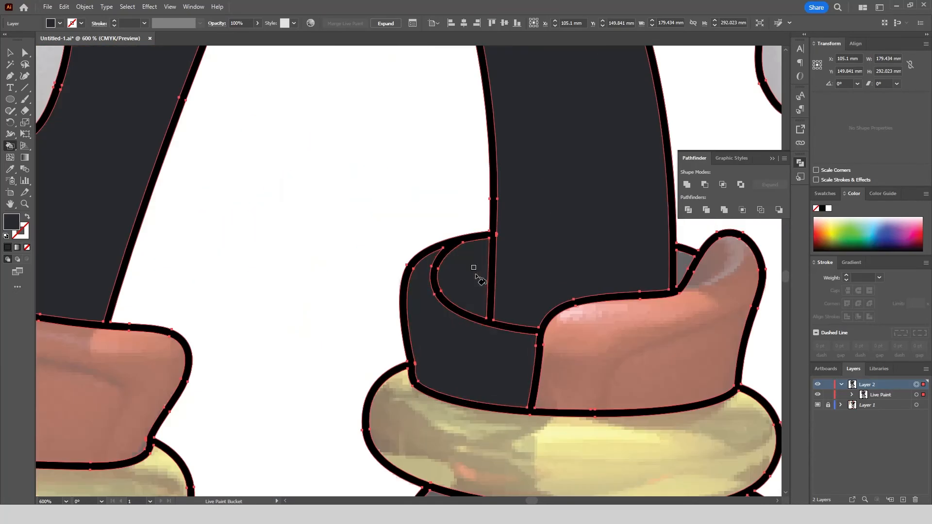
pyautogui.scroll(4, 669, 262)
pyautogui.click(677, 269)
pyautogui.scroll(-8, 502, 239)
pyautogui.scroll(8, 465, 270)
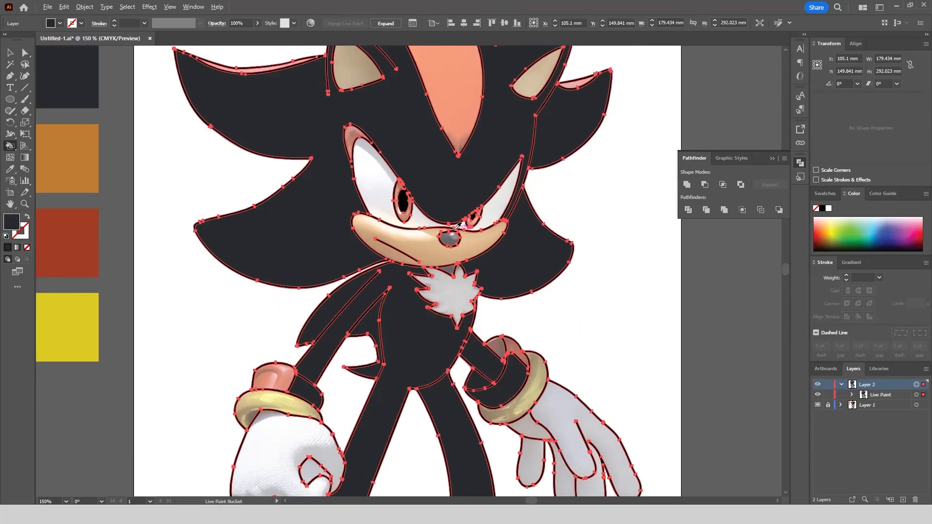
pyautogui.scroll(-1, 419, 271)
# Sample the bright red swatch and Live Paint the forehead stripe and the quill linings with it.
pyautogui.click(10, 52)
pyautogui.click(50, 112)
pyautogui.press('i')
pyautogui.click(177, 115)
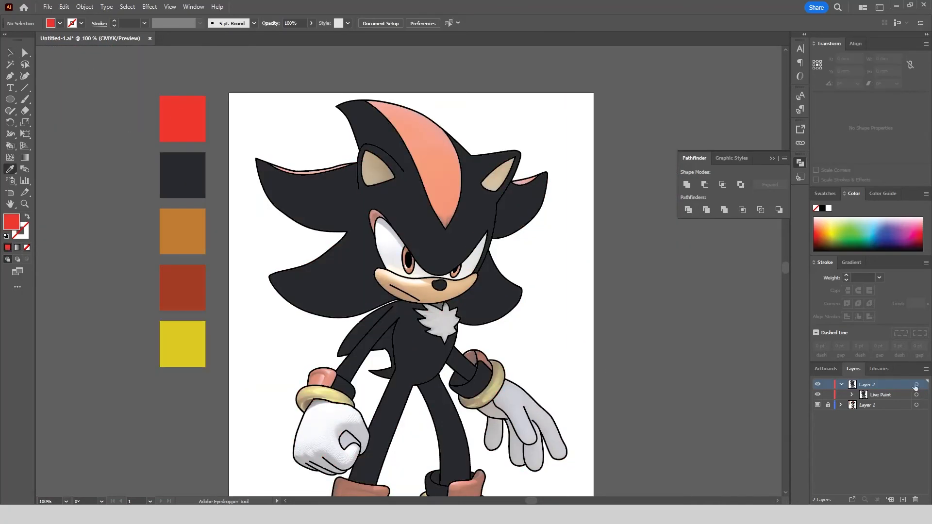
pyautogui.click(916, 385)
pyautogui.press('k')
pyautogui.scroll(7, 314, 166)
pyautogui.scroll(-6, 129, 199)
pyautogui.scroll(5, 537, 208)
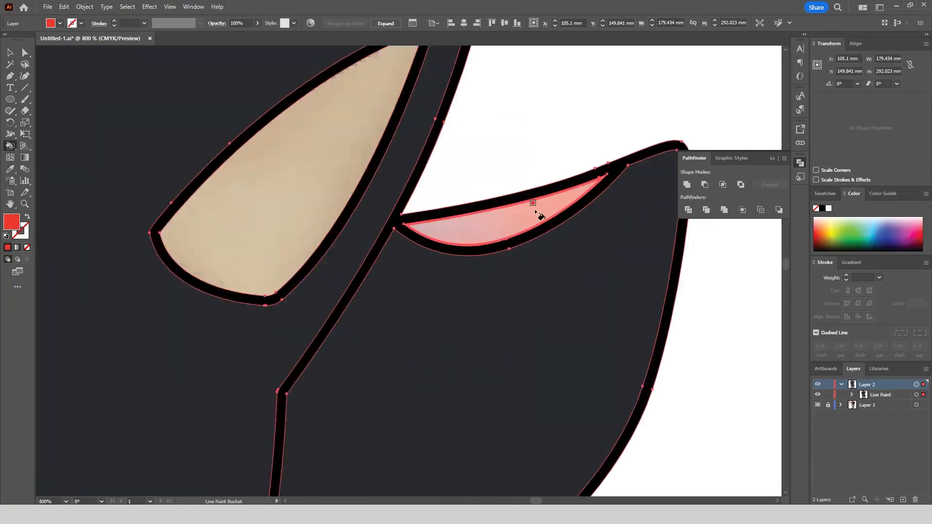
pyautogui.scroll(-5, 476, 129)
# Fill the left wrist cuff, left ankle cuff and main areas of the left shoe's toe cap with bright red.
pyautogui.scroll(2, 276, 358)
pyautogui.scroll(-5, 276, 358)
pyautogui.scroll(6, 339, 374)
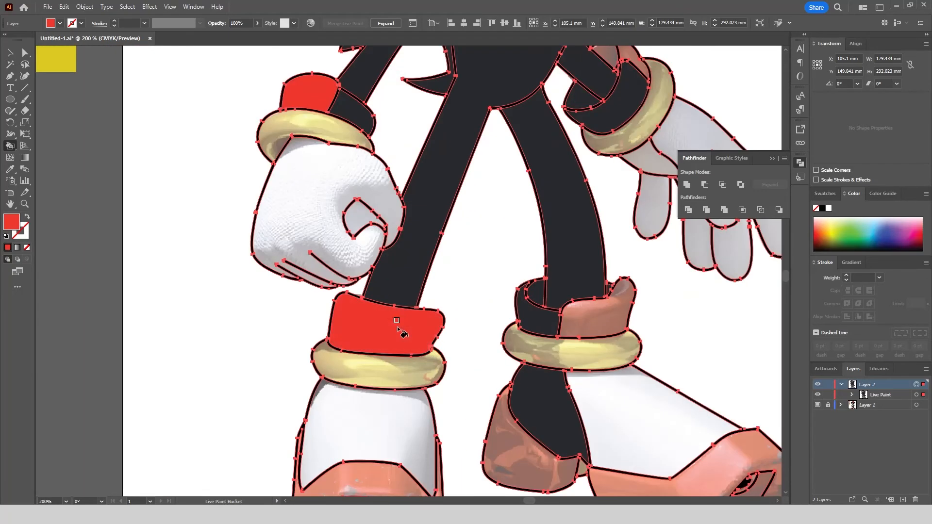
pyautogui.scroll(-3, 342, 376)
pyautogui.scroll(5, 244, 447)
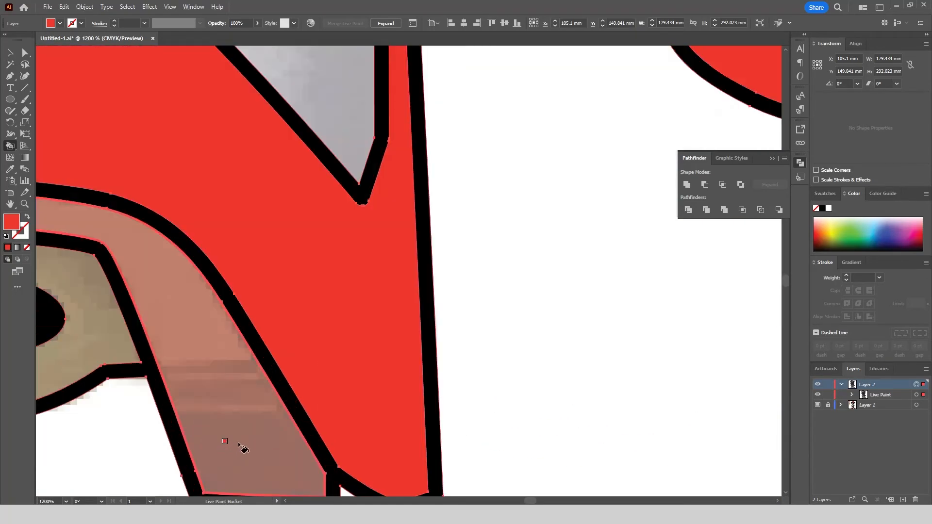
# Fill the remaining toe cap sections, the right shoe, the right ankle cuff and the right wrist cuff with bright red.
pyautogui.scroll(-5, 243, 447)
pyautogui.scroll(2, 557, 324)
pyautogui.scroll(2, 557, 324)
pyautogui.scroll(-3, 539, 388)
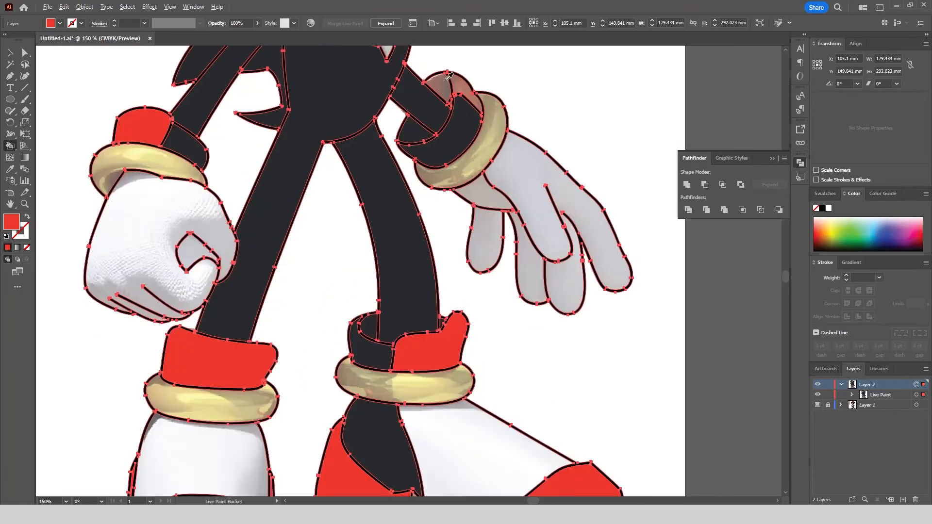
pyautogui.scroll(3, 525, 148)
pyautogui.scroll(-3, 316, 156)
# Sample the torso's dark colour and fill the tiny triangular gap inside the right wrist cuff with it.
pyautogui.press('i')
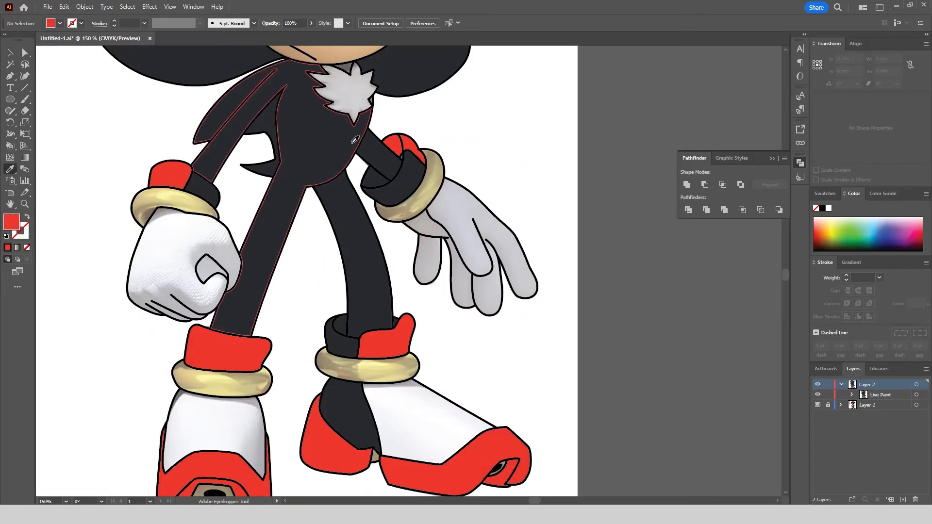
pyautogui.click(10, 146)
pyautogui.scroll(8, 403, 155)
pyautogui.click(387, 214)
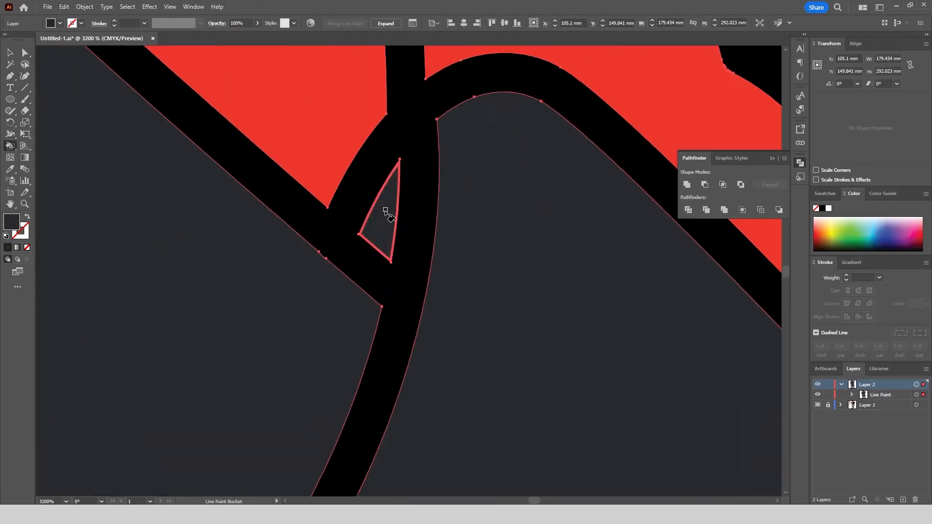
pyautogui.scroll(-8, 451, 158)
pyautogui.press('v')
pyautogui.click(452, 349)
# Set the fill to white and Live Paint the eye whites and the chest tuft.
pyautogui.scroll(-1, 442, 354)
pyautogui.scroll(8, 413, 376)
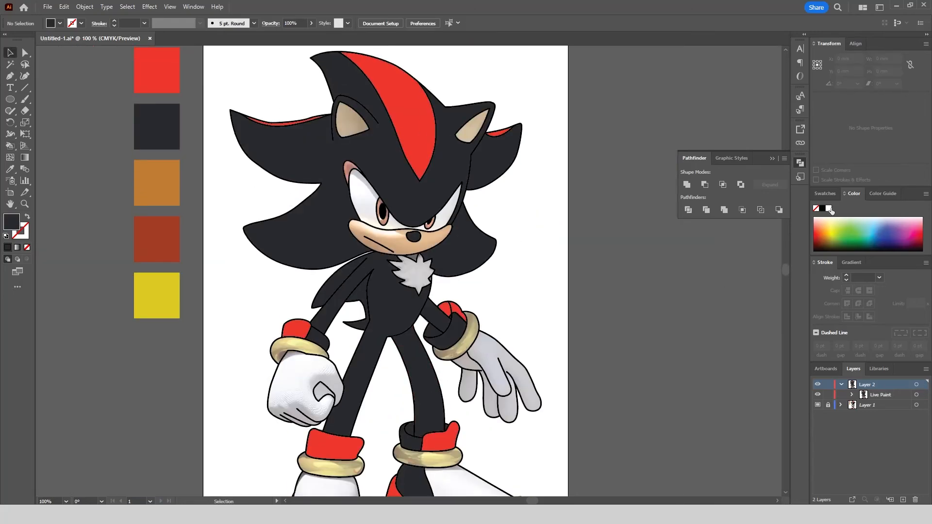
pyautogui.click(829, 208)
pyautogui.click(917, 384)
pyautogui.press('k')
pyautogui.scroll(6, 356, 204)
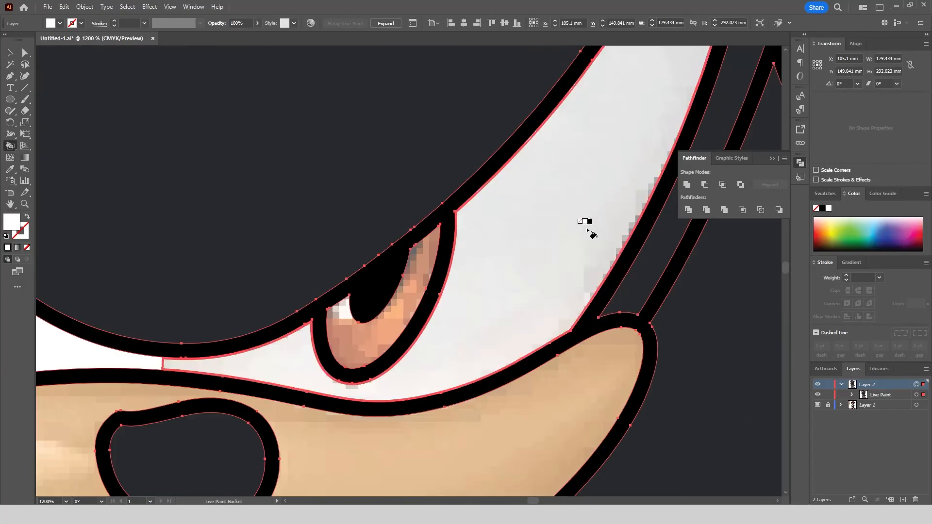
pyautogui.scroll(-5, 589, 225)
pyautogui.scroll(3, 522, 383)
# Fill the palm, fingers and thumb of both gloves and the upper parts of both shoes with white.
pyautogui.click(514, 339)
pyautogui.scroll(2, 520, 426)
pyautogui.click(447, 421)
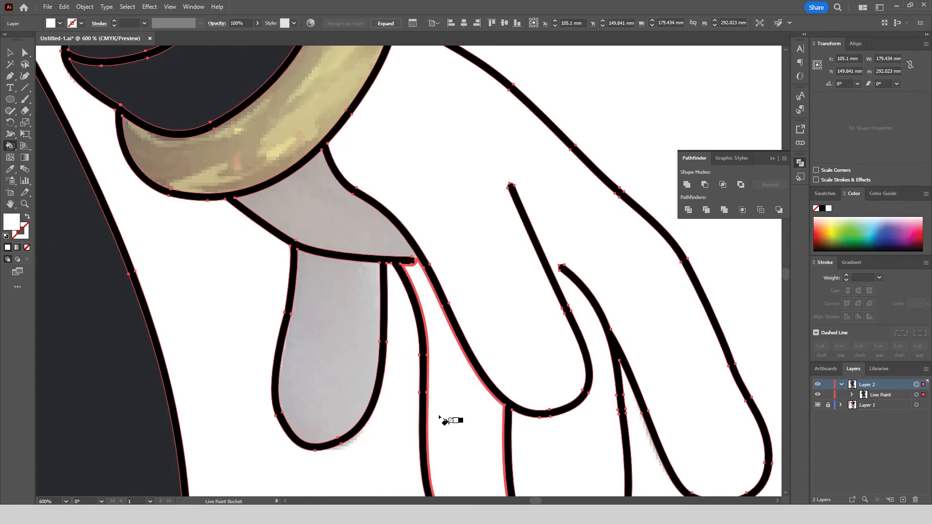
pyautogui.click(335, 335)
pyautogui.scroll(-4, 572, 240)
pyautogui.scroll(3, 209, 267)
pyautogui.click(358, 229)
pyautogui.scroll(-4, 359, 229)
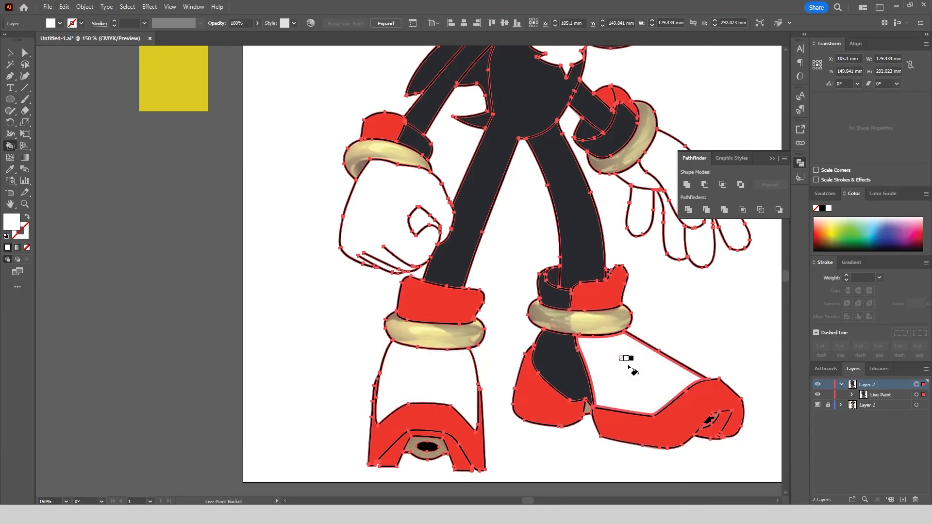
pyautogui.scroll(-2, 624, 364)
pyautogui.scroll(-1, 537, 142)
# Sample the red of the forehead stripe and fill the marking above the left eye with it.
pyautogui.click(10, 52)
pyautogui.click(10, 169)
pyautogui.scroll(3, 511, 109)
pyautogui.click(521, 109)
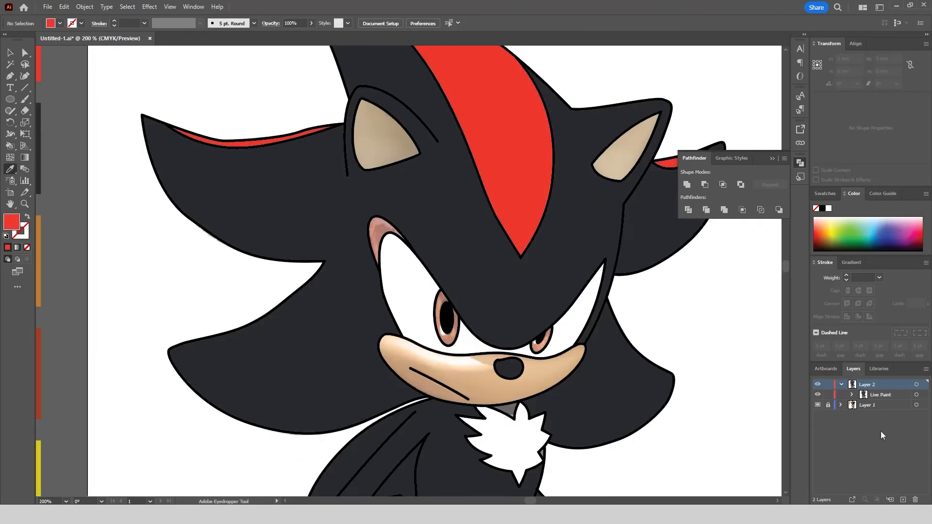
pyautogui.click(917, 385)
pyautogui.click(10, 145)
pyautogui.scroll(4, 378, 228)
pyautogui.click(380, 229)
pyautogui.scroll(-6, 332, 219)
# Sample the yellow swatch and Live Paint the left wrist ring with it.
pyautogui.click(10, 52)
pyautogui.click(100, 158)
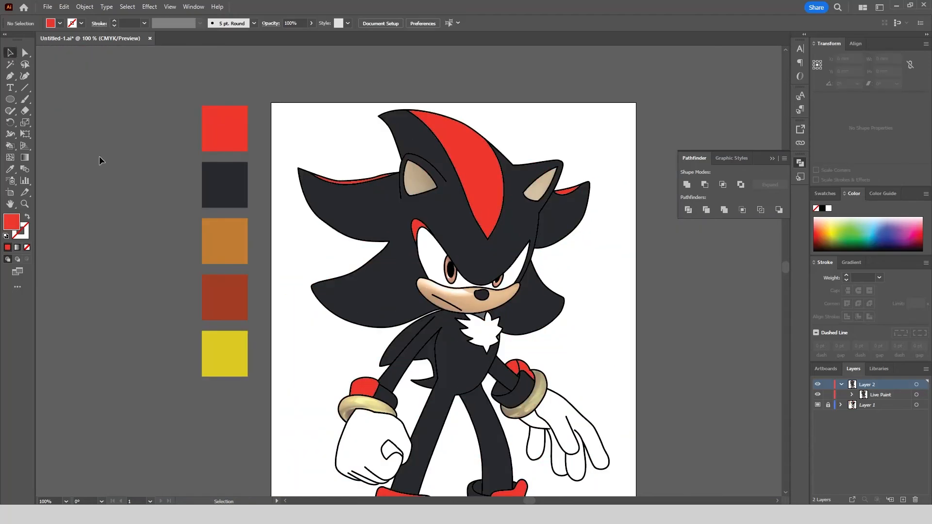
pyautogui.click(10, 168)
pyautogui.scroll(-1, 221, 235)
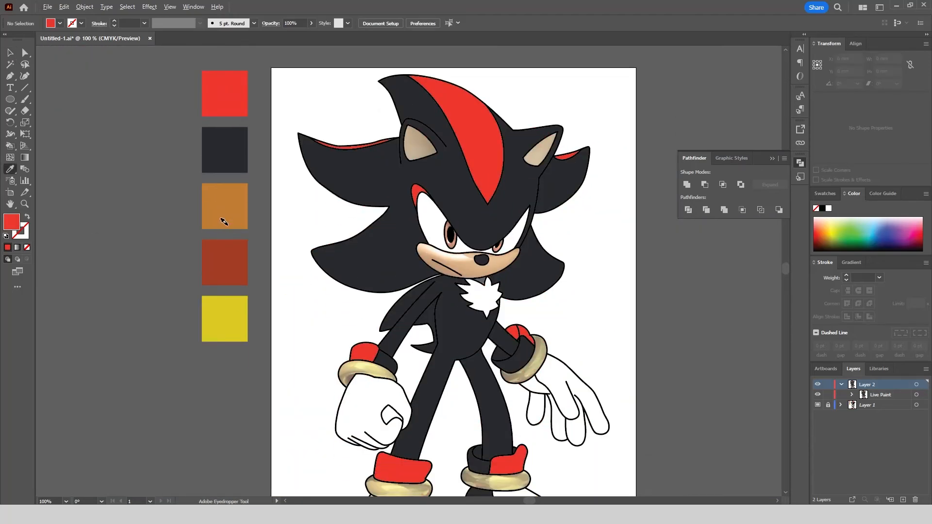
pyautogui.click(224, 316)
pyautogui.click(916, 384)
pyautogui.click(10, 146)
pyautogui.scroll(3, 421, 413)
pyautogui.click(299, 288)
pyautogui.scroll(-1, 447, 325)
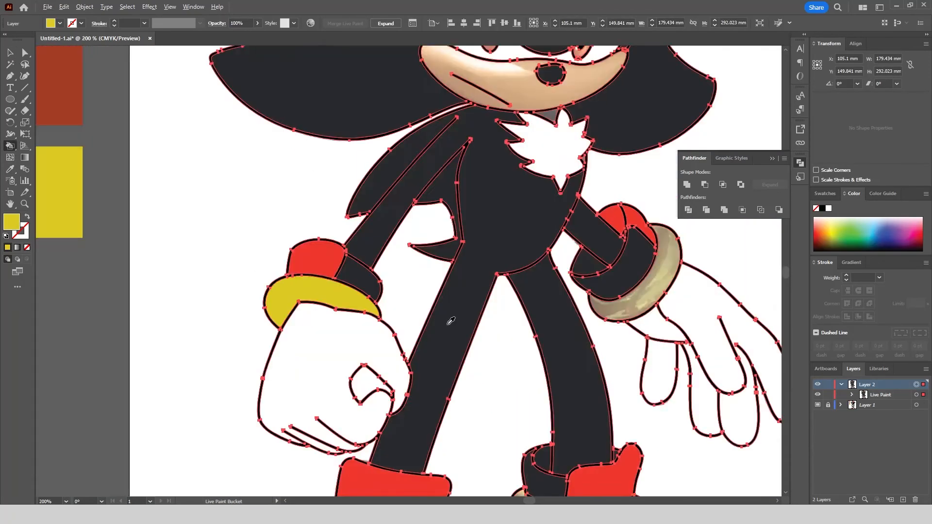
# Fill the right wrist ring and both ankle rings with yellow.
pyautogui.click(616, 303)
pyautogui.scroll(-2, 427, 218)
pyautogui.scroll(3, 464, 437)
pyautogui.click(466, 381)
pyautogui.click(168, 413)
# Fill the toe inserts of both shoes and the small piece beside the right heel with yellow.
pyautogui.scroll(-4, 389, 407)
pyautogui.scroll(3, 371, 490)
pyautogui.click(355, 402)
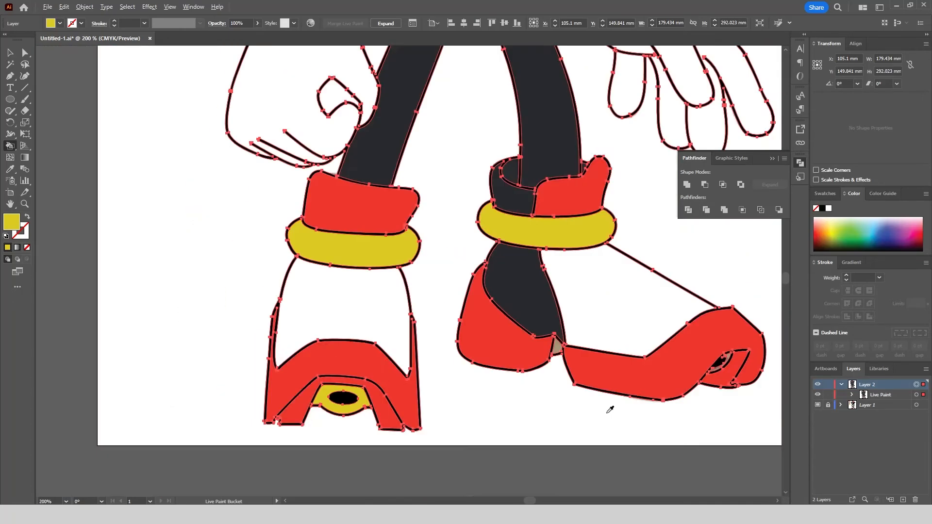
pyautogui.scroll(5, 728, 359)
pyautogui.click(666, 346)
pyautogui.scroll(-3, 650, 345)
pyautogui.click(429, 347)
pyautogui.scroll(-4, 429, 348)
pyautogui.scroll(4, 417, 353)
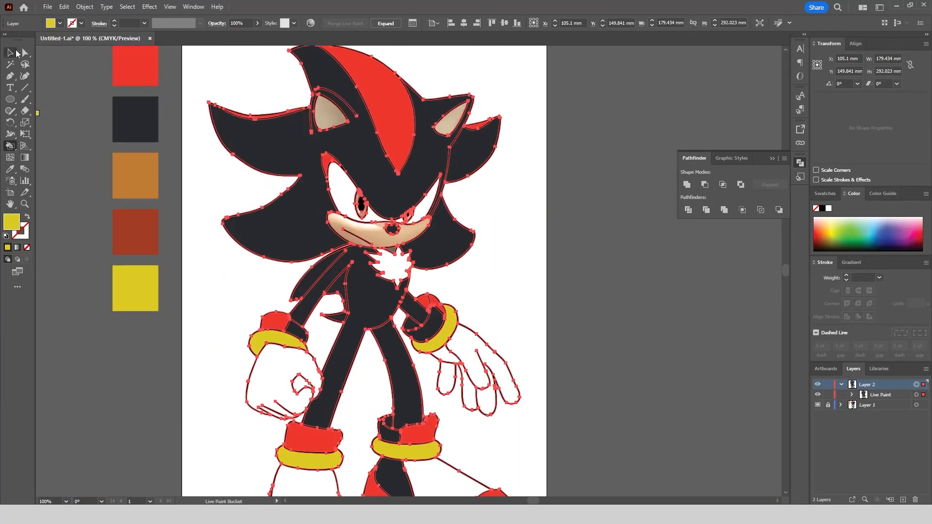
# Sample the orange-brown swatch and Live Paint the left inner ear with it.
pyautogui.click(10, 52)
pyautogui.click(197, 53)
pyautogui.click(10, 169)
pyautogui.click(153, 188)
pyautogui.click(922, 385)
pyautogui.click(10, 146)
pyautogui.scroll(3, 323, 97)
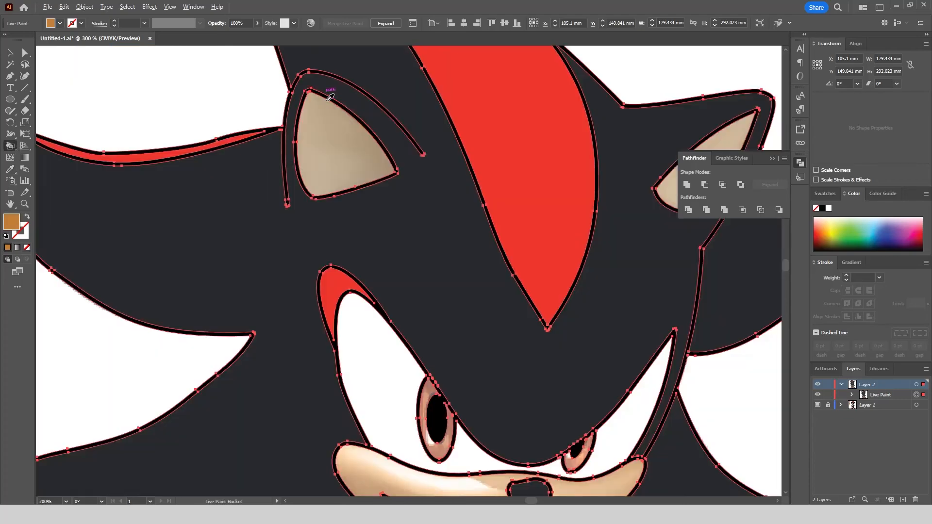
pyautogui.click(330, 117)
pyautogui.scroll(-3, 326, 138)
# Fill the right inner ear and the muzzle with the orange-brown colour.
pyautogui.scroll(5, 461, 139)
pyautogui.click(392, 235)
pyautogui.scroll(-5, 460, 163)
pyautogui.scroll(4, 363, 298)
pyautogui.click(375, 268)
pyautogui.scroll(-4, 435, 190)
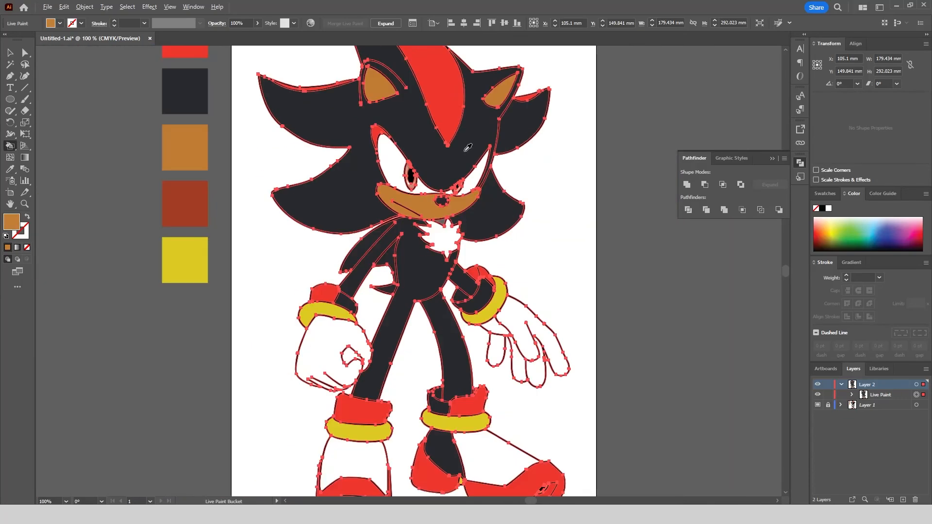
# Sample the dark red swatch and Live Paint the irises of both eyes with it.
pyautogui.click(11, 52)
pyautogui.click(107, 227)
pyautogui.click(10, 169)
pyautogui.click(190, 204)
pyautogui.click(916, 385)
pyautogui.click(11, 146)
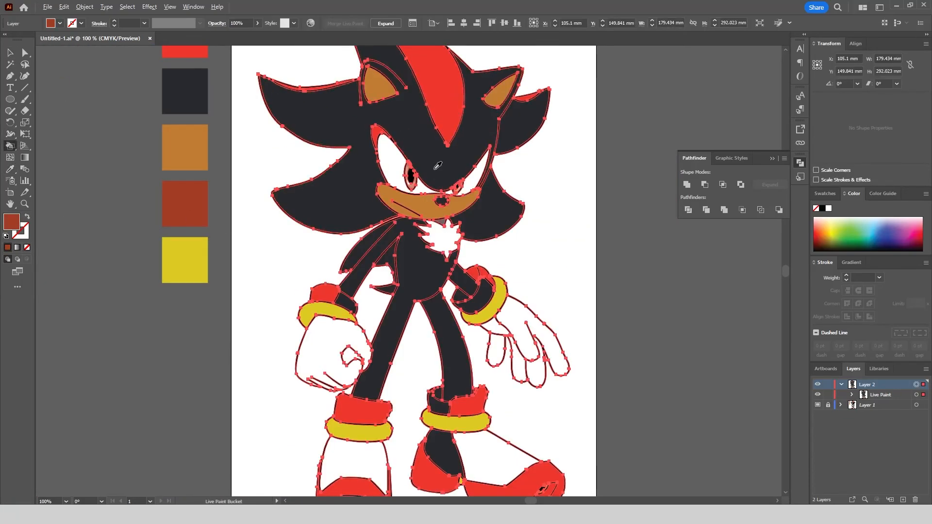
pyautogui.scroll(10, 306, 198)
pyautogui.scroll(-8, 478, 206)
pyautogui.click(10, 52)
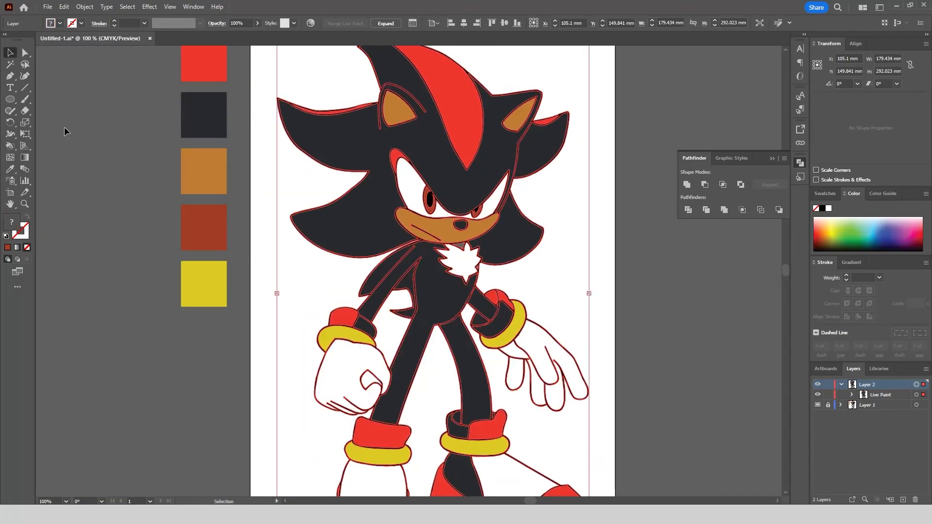
pyautogui.click(65, 131)
# Sample the near-black swatch and Live Paint the remaining small dark area between the muzzle and the chest tuft.
pyautogui.click(10, 169)
pyautogui.click(200, 117)
pyautogui.click(916, 384)
pyautogui.click(10, 145)
pyautogui.scroll(7, 454, 246)
pyautogui.scroll(-7, 569, 275)
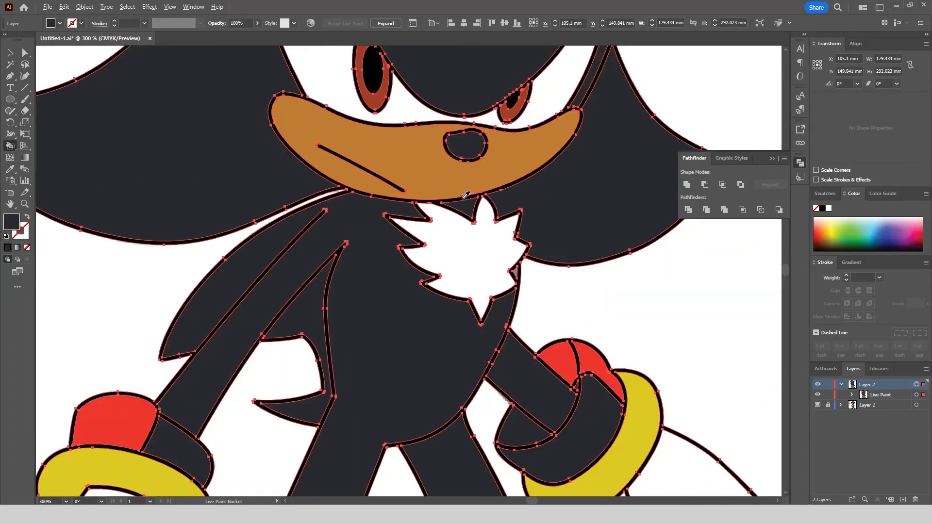
pyautogui.click(11, 53)
pyautogui.click(73, 136)
# Compare the coloured head with the reference image by switching Layer 1's visibility on and off.
pyautogui.scroll(-1, 484, 338)
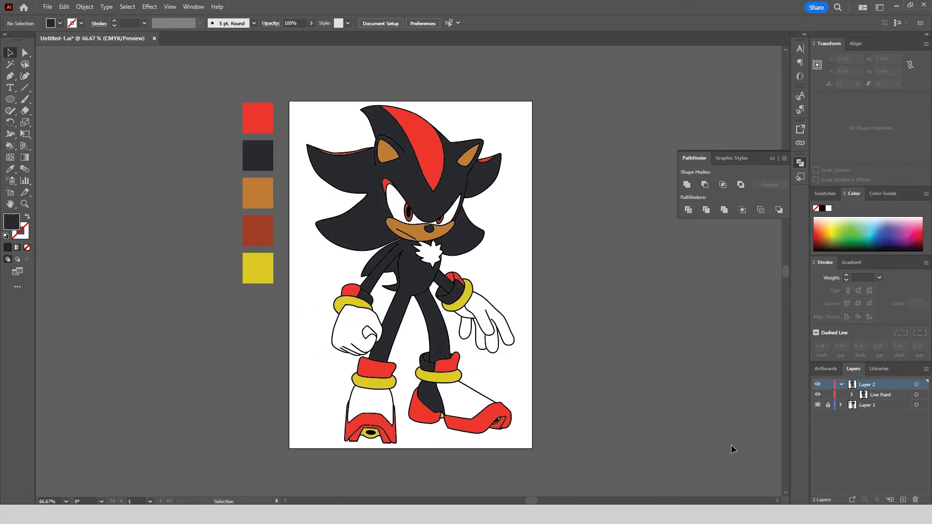
pyautogui.click(817, 405)
pyautogui.click(817, 405)
pyautogui.click(817, 404)
pyautogui.click(817, 404)
pyautogui.click(817, 405)
pyautogui.click(817, 404)
pyautogui.scroll(3, 417, 145)
pyautogui.click(817, 404)
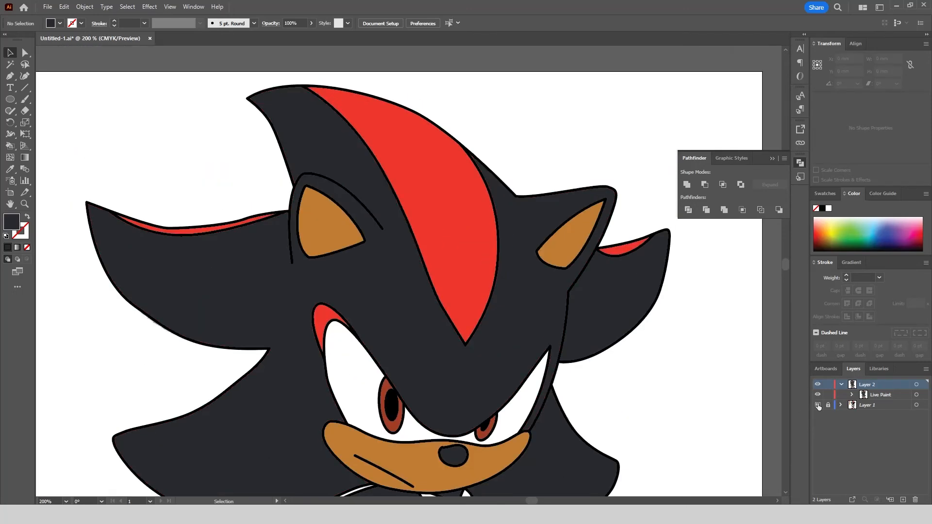
pyautogui.scroll(-3, 765, 396)
pyautogui.click(818, 406)
# Sample the near-black body colour and Live Paint the missed gap beside the chest tuft.
pyautogui.press('i')
pyautogui.click(333, 247)
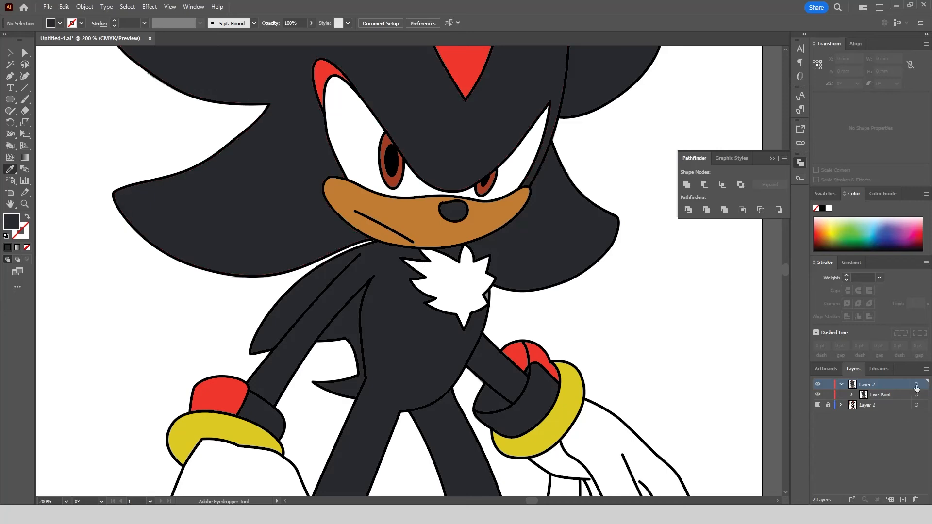
pyautogui.click(916, 384)
pyautogui.press('k')
pyautogui.scroll(4, 490, 306)
pyautogui.click(452, 237)
pyautogui.scroll(-4, 477, 286)
pyautogui.press('v')
pyautogui.click(486, 294)
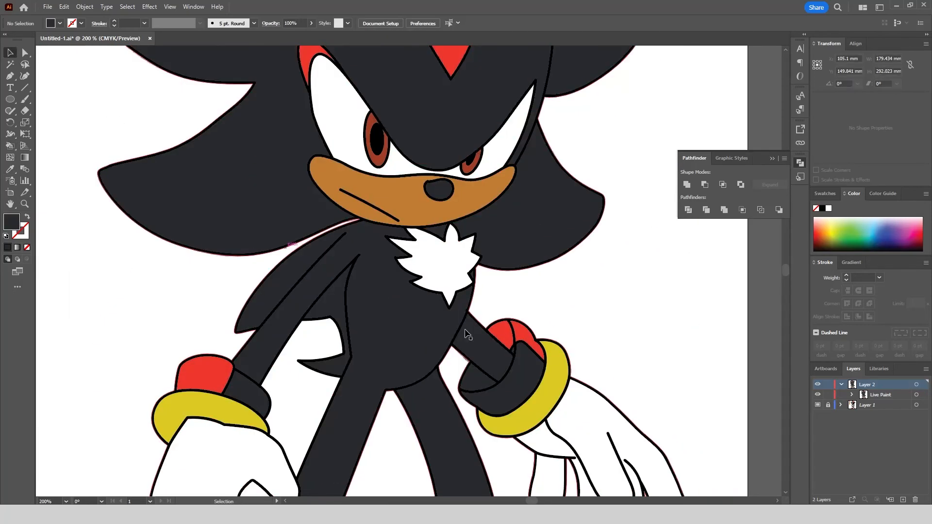
# Check the arms, legs and shoes against the reference image by toggling Layer 1's visibility.
pyautogui.click(819, 405)
pyautogui.scroll(-5, 603, 262)
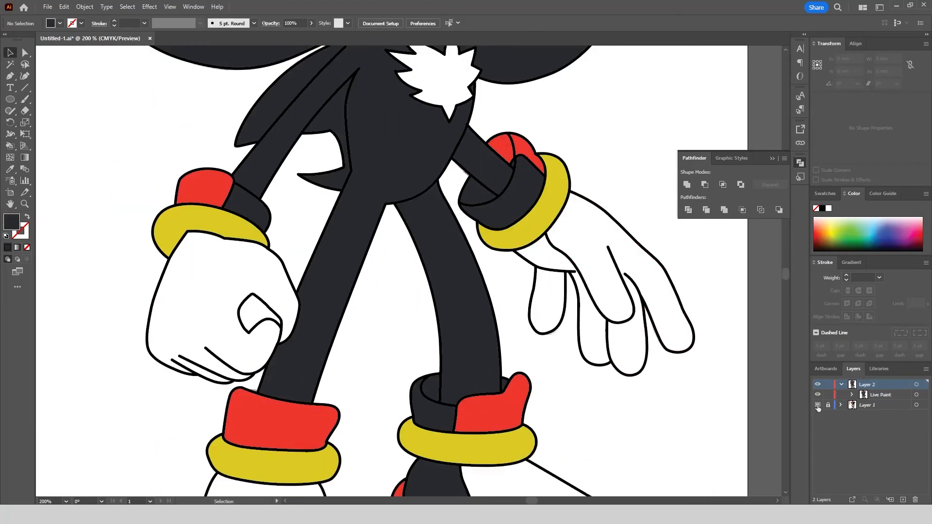
pyautogui.keyDown('ctrl'); pyautogui.click(817, 404); pyautogui.keyUp('ctrl')
pyautogui.scroll(-6, 531, 259)
pyautogui.click(817, 404)
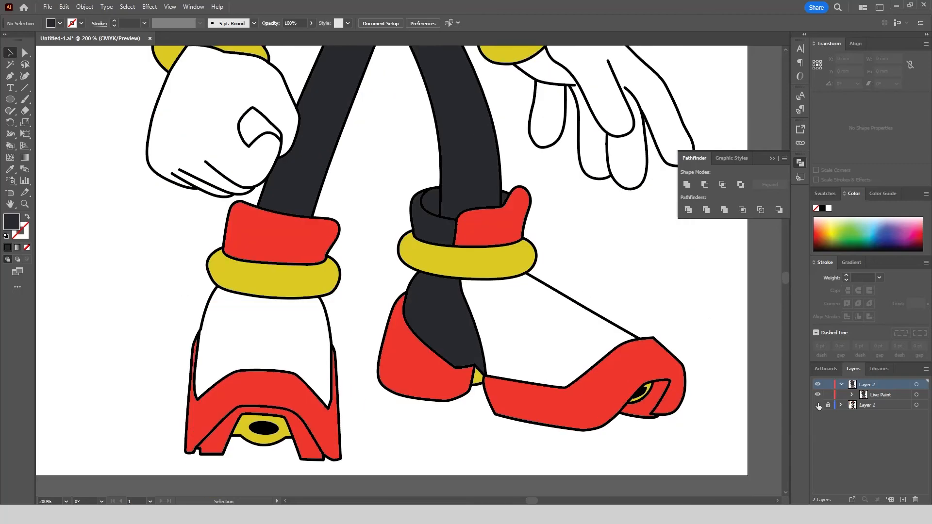
pyautogui.scroll(-4, 471, 369)
pyautogui.scroll(1, 537, 305)
# Expand the Live Paint group and ungroup the expanded artwork.
pyautogui.hotkey('ctrl', 'a')
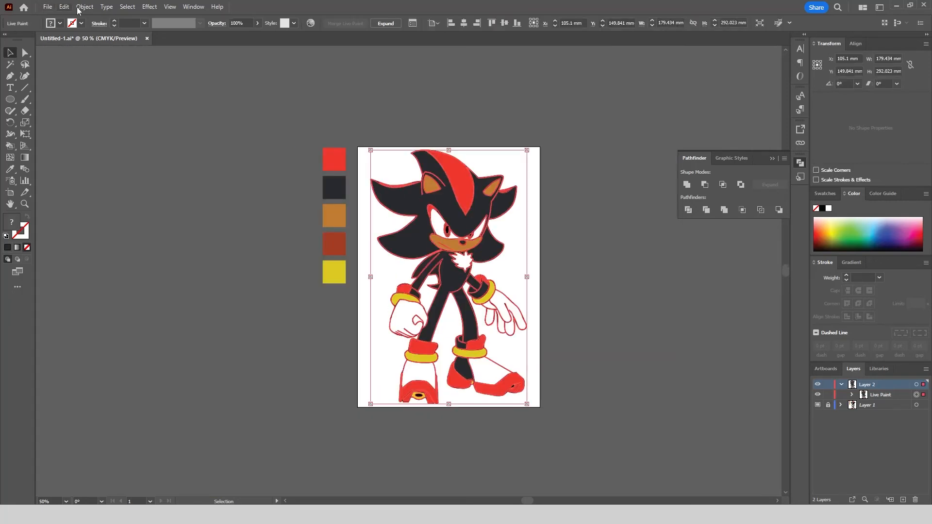
pyautogui.click(83, 7)
pyautogui.moveTo(188, 336)
pyautogui.click(235, 383)
pyautogui.rightClick(438, 209)
pyautogui.click(458, 336)
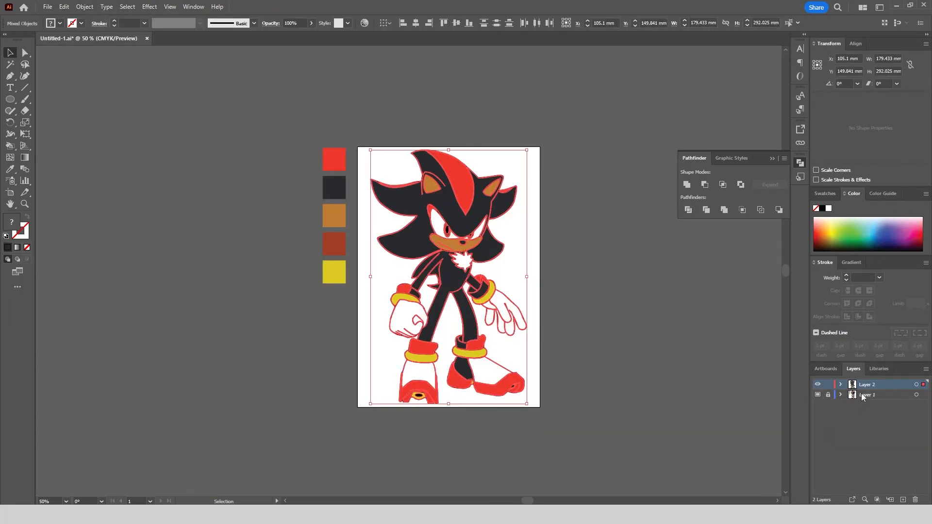
# Delete Layer 1, which holds the reference image and the colour swatches.
pyautogui.click(866, 395)
pyautogui.click(915, 499)
pyautogui.click(495, 270)
# Select all shapes with the near-black fill, make them one compound path and hide it.
pyautogui.click(458, 221)
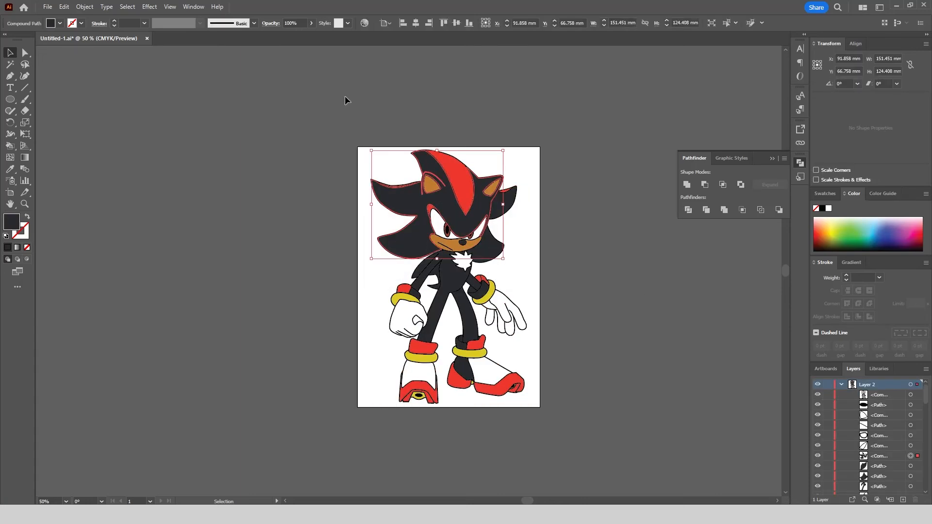
pyautogui.click(127, 7)
pyautogui.moveTo(150, 100)
pyautogui.click(297, 139)
pyautogui.click(83, 8)
pyautogui.moveTo(152, 382)
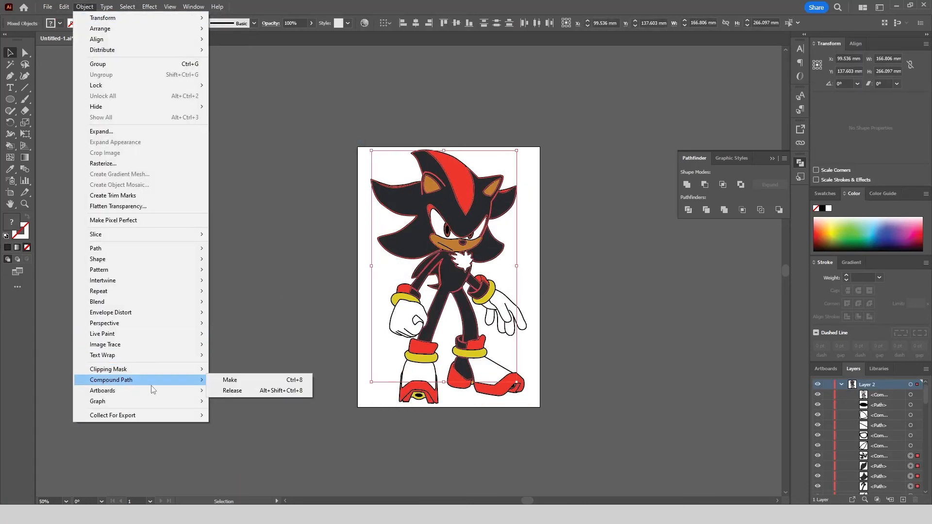
pyautogui.click(231, 381)
pyautogui.click(817, 456)
# Select all shapes with the bright red fill, make them one compound path and hide it.
pyautogui.click(460, 180)
pyautogui.click(127, 6)
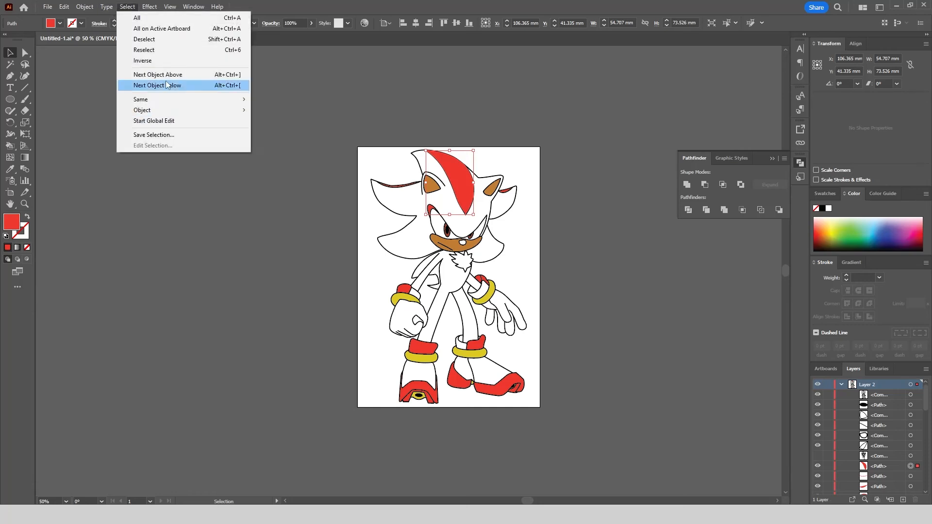
pyautogui.moveTo(151, 99)
pyautogui.click(297, 139)
pyautogui.click(83, 7)
pyautogui.moveTo(152, 381)
pyautogui.click(231, 381)
pyautogui.click(817, 466)
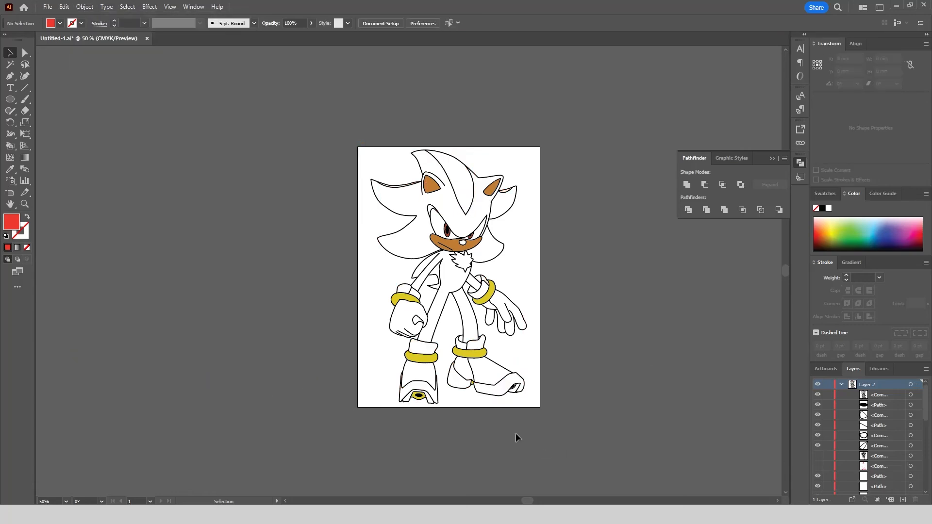
# Select all shapes with the yellow fill, make them one compound path and hide it.
pyautogui.click(422, 359)
pyautogui.click(128, 7)
pyautogui.moveTo(151, 100)
pyautogui.click(297, 139)
pyautogui.click(85, 7)
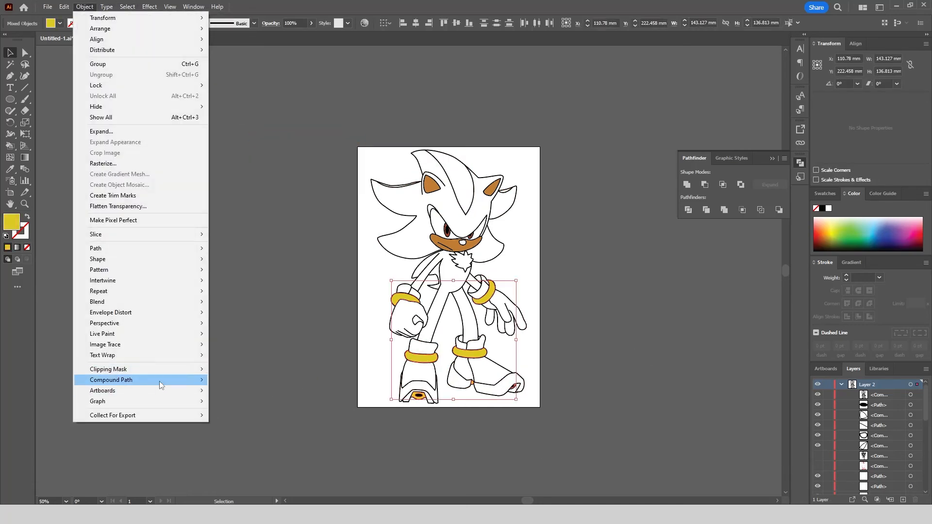
pyautogui.moveTo(158, 381)
pyautogui.click(231, 381)
pyautogui.click(817, 439)
# Select all shapes with the white fill, make them one compound path and hide it.
pyautogui.click(443, 234)
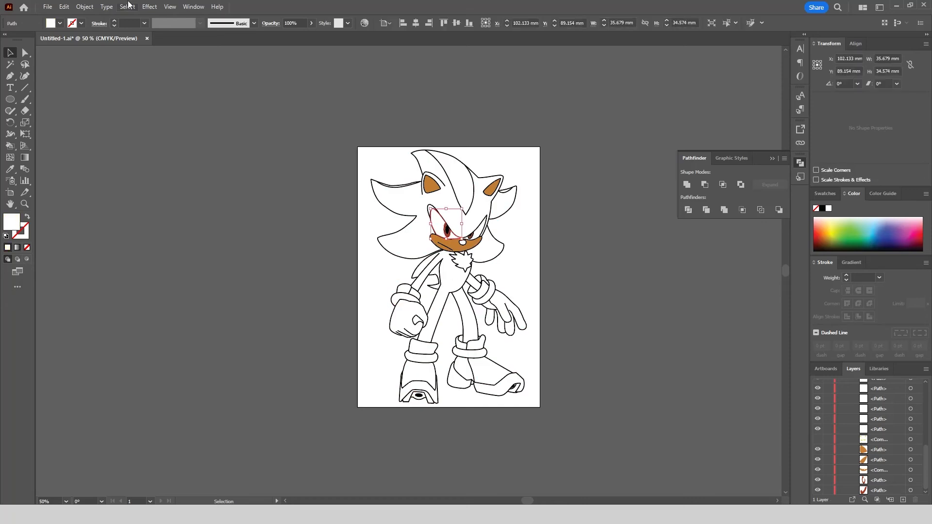
pyautogui.click(128, 7)
pyautogui.moveTo(150, 100)
pyautogui.click(297, 139)
pyautogui.click(85, 6)
pyautogui.moveTo(160, 380)
pyautogui.click(244, 380)
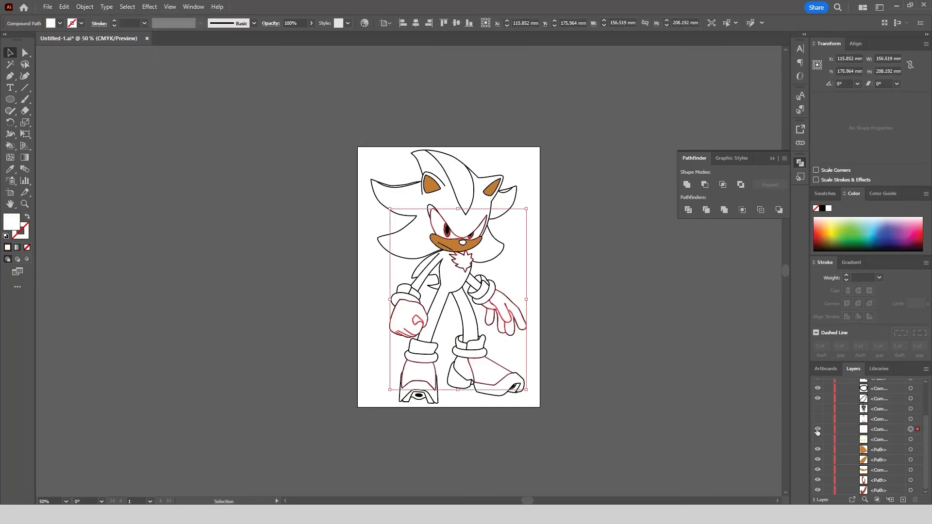
pyautogui.click(818, 430)
# Select all shapes with the orange-brown fill, make them one compound path and hide it.
pyautogui.click(450, 246)
pyautogui.click(128, 7)
pyautogui.moveTo(154, 100)
pyautogui.click(287, 139)
pyautogui.click(85, 7)
pyautogui.moveTo(156, 379)
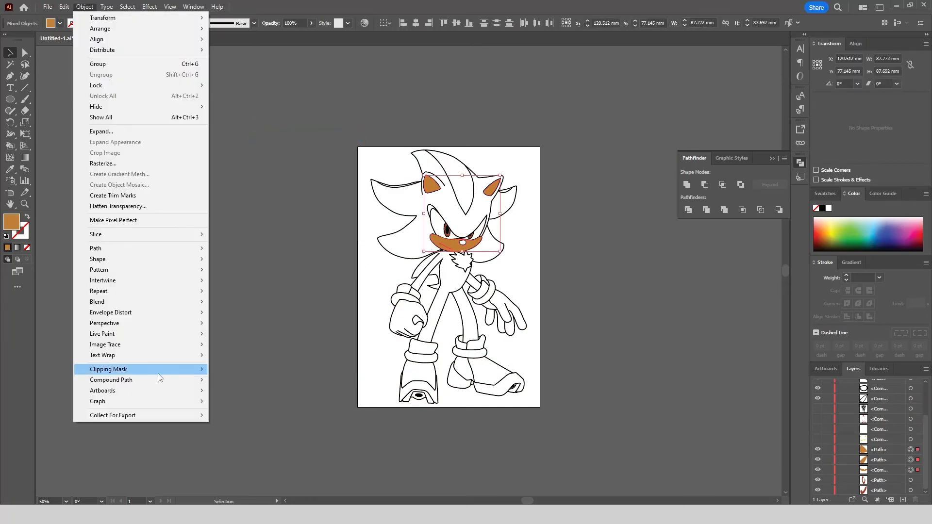
pyautogui.click(237, 381)
pyautogui.click(818, 470)
# Select all black outline shapes, unite them, make the result a compound path and hide it.
pyautogui.click(516, 373)
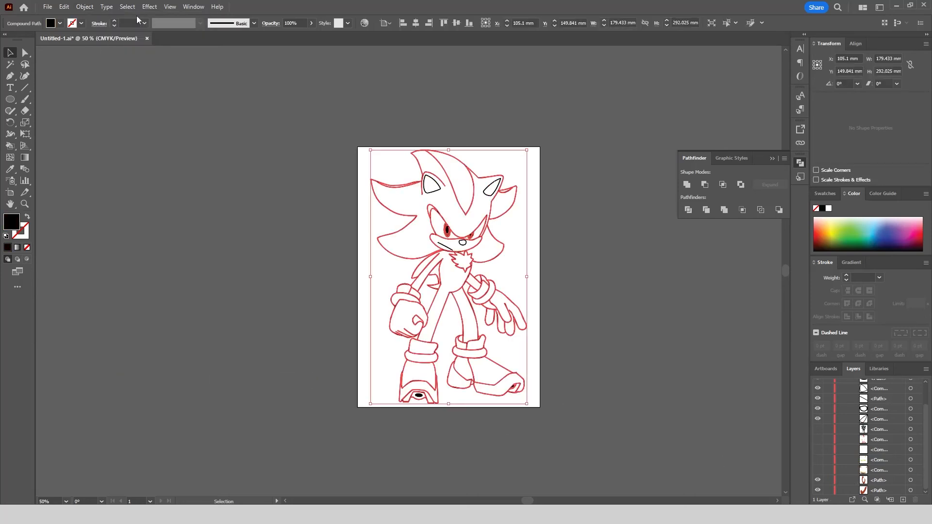
pyautogui.click(128, 6)
pyautogui.moveTo(154, 100)
pyautogui.click(287, 140)
pyautogui.click(686, 185)
pyautogui.click(85, 7)
pyautogui.moveTo(205, 381)
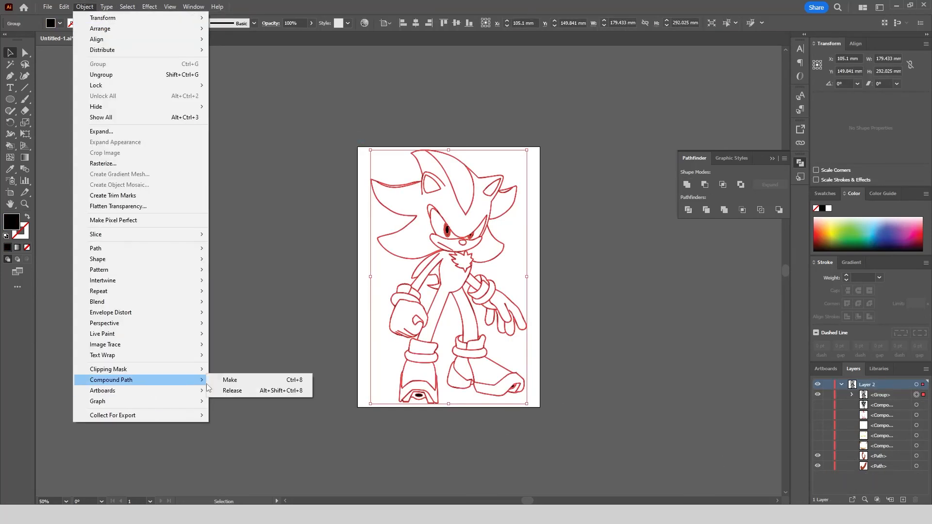
pyautogui.click(233, 381)
pyautogui.click(817, 395)
# Make the two dark red iris shapes one compound path and show all the hidden compound paths again.
pyautogui.moveTo(517, 249); pyautogui.dragTo(441, 195)
pyautogui.click(86, 9)
pyautogui.moveTo(165, 381)
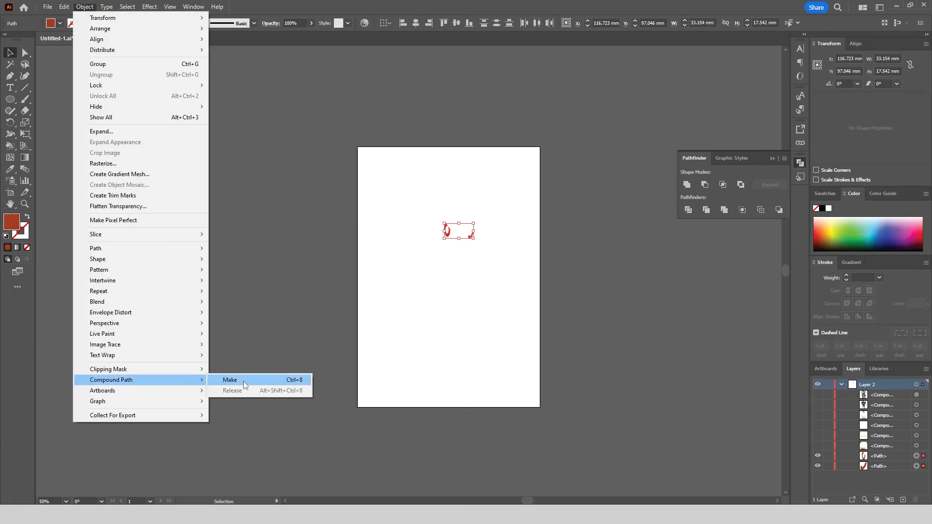
pyautogui.click(237, 381)
pyautogui.moveTo(818, 396); pyautogui.dragTo(817, 446)
pyautogui.click(261, 185)
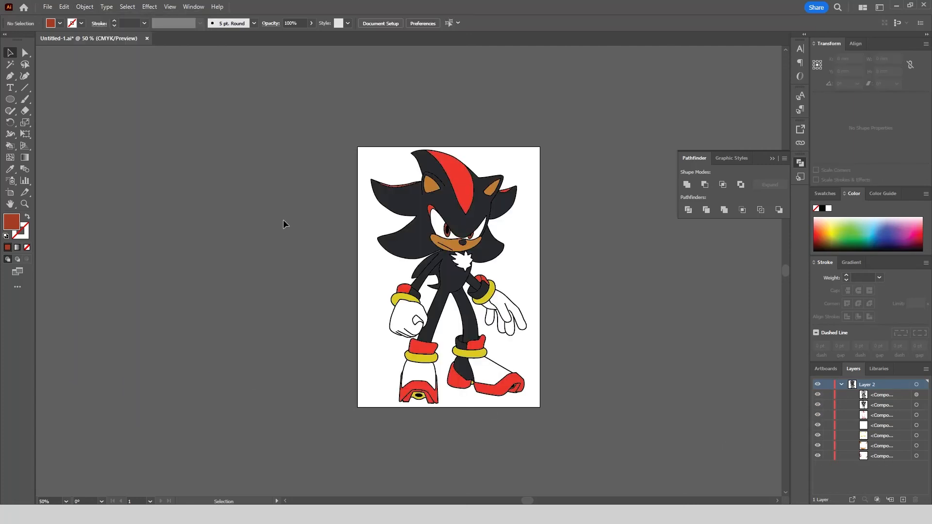
# Group all the compound paths and paste a copy of the group in place.
pyautogui.hotkey('ctrl', 'a')
pyautogui.click(84, 6)
pyautogui.click(97, 75)
pyautogui.click(64, 7)
pyautogui.click(87, 53)
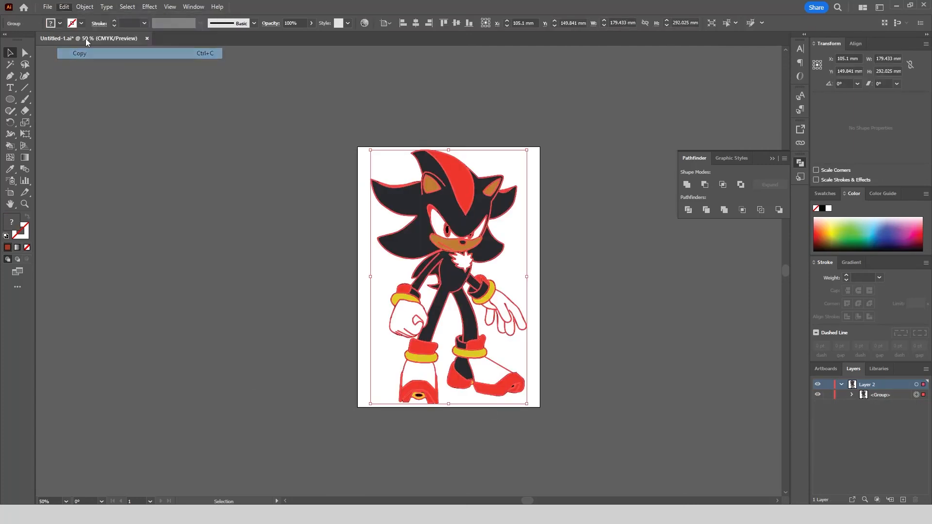
pyautogui.click(64, 7)
pyautogui.click(106, 96)
# Hide the upper group and unite the other copy into a single full-figure silhouette.
pyautogui.click(817, 394)
pyautogui.hotkey('ctrl', 'a')
pyautogui.click(687, 184)
pyautogui.scroll(2, 456, 298)
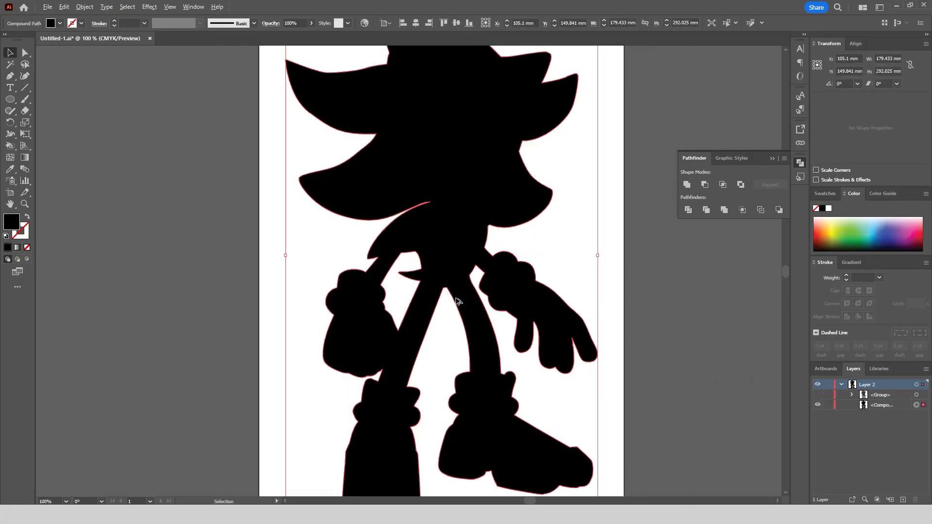
pyautogui.scroll(-2, 457, 301)
# Show the coloured group above the silhouette again and ungroup it.
pyautogui.click(817, 395)
pyautogui.scroll(-1, 574, 406)
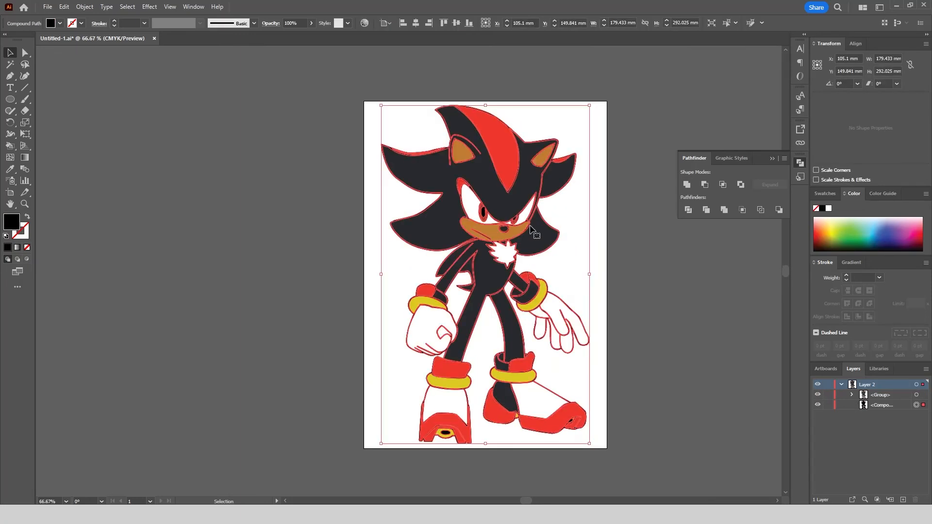
pyautogui.rightClick(530, 225)
pyautogui.click(583, 353)
pyautogui.click(258, 161)
# Save the artwork as Shadow.svg in SVG format in the AsreArt folder.
pyautogui.click(47, 7)
pyautogui.click(68, 106)
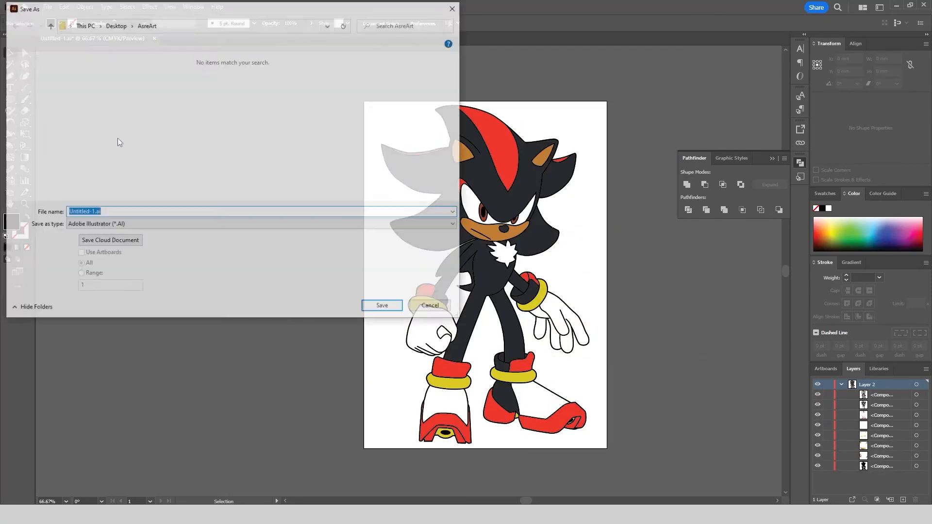
pyautogui.write('Shadow')
pyautogui.click(193, 225)
pyautogui.click(194, 265)
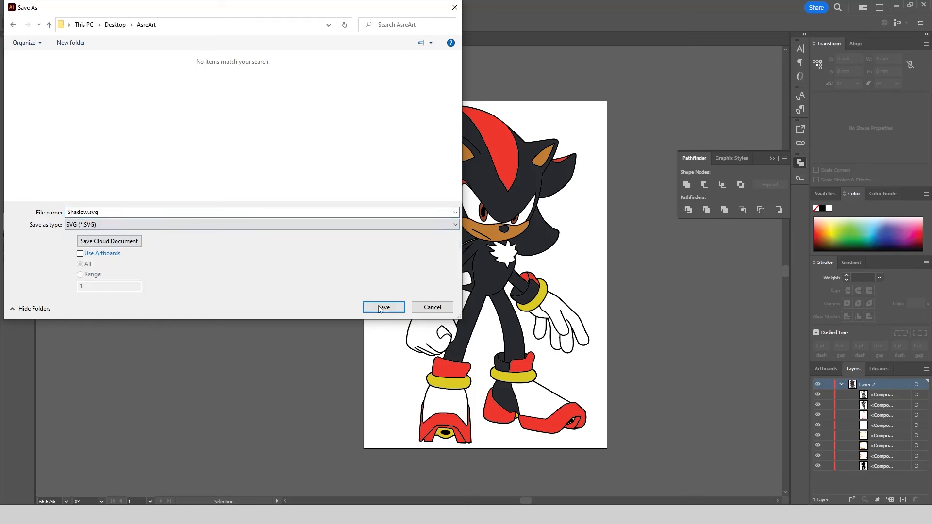
pyautogui.click(383, 307)
pyautogui.click(502, 284)
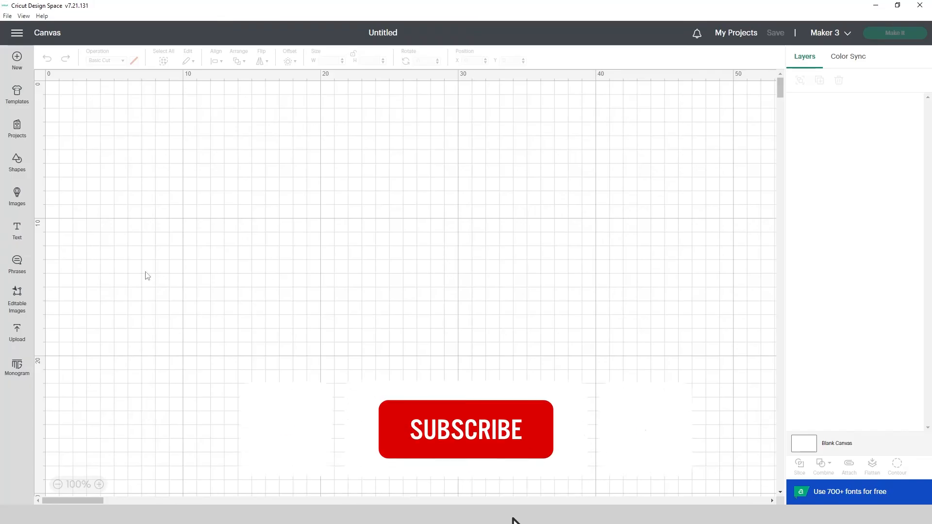
# In Cricut Design Space, upload Shadow.svg as a cut image and add it to the canvas.
pyautogui.click(17, 332)
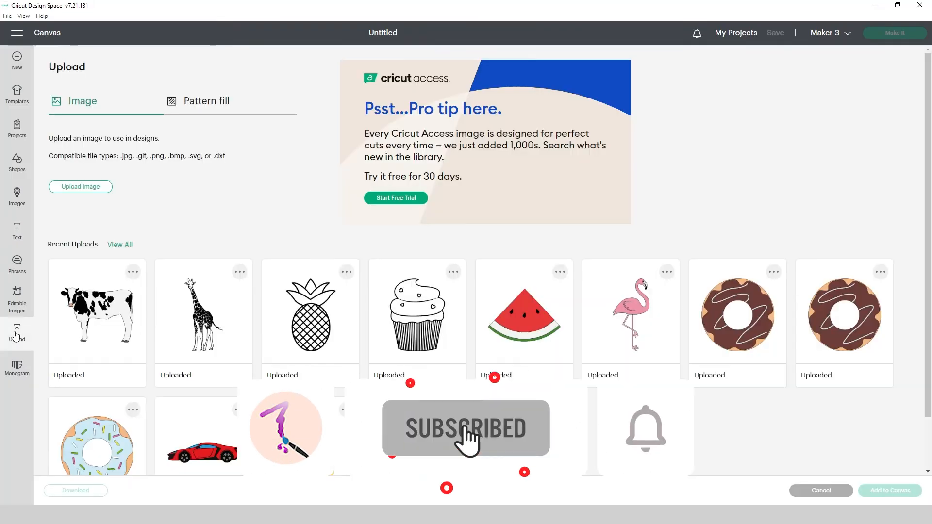
pyautogui.click(88, 191)
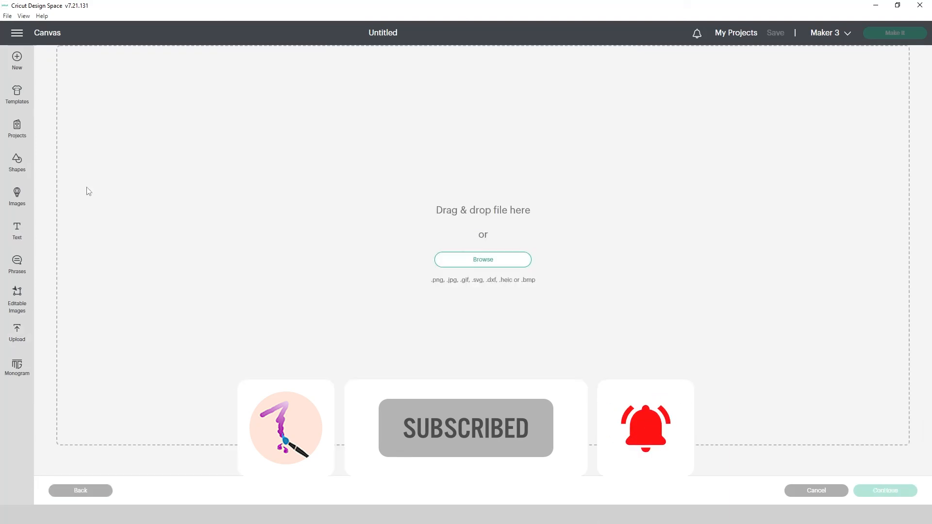
pyautogui.click(475, 261)
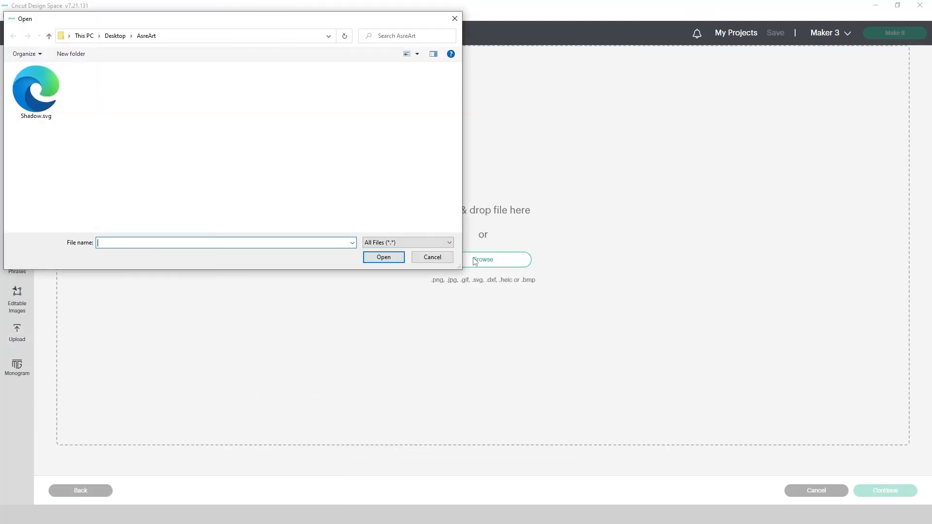
pyautogui.doubleClick(47, 85)
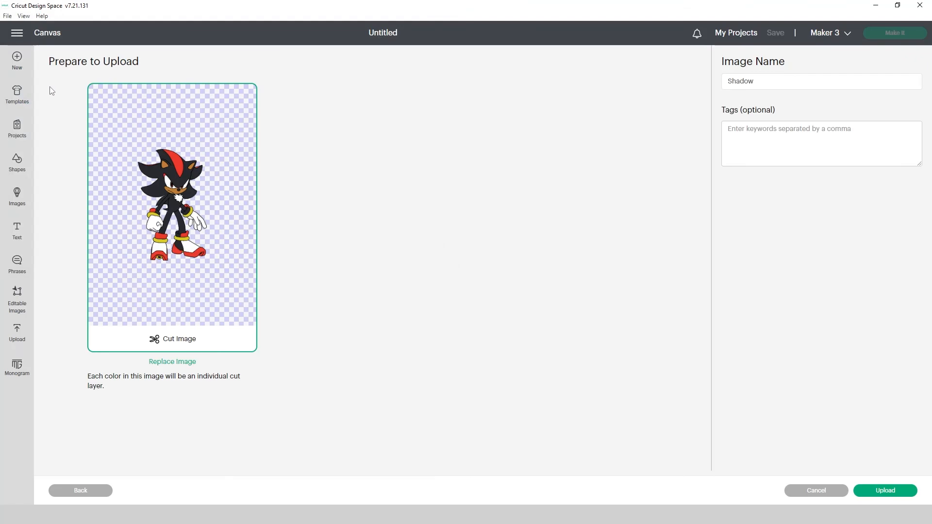
pyautogui.click(886, 491)
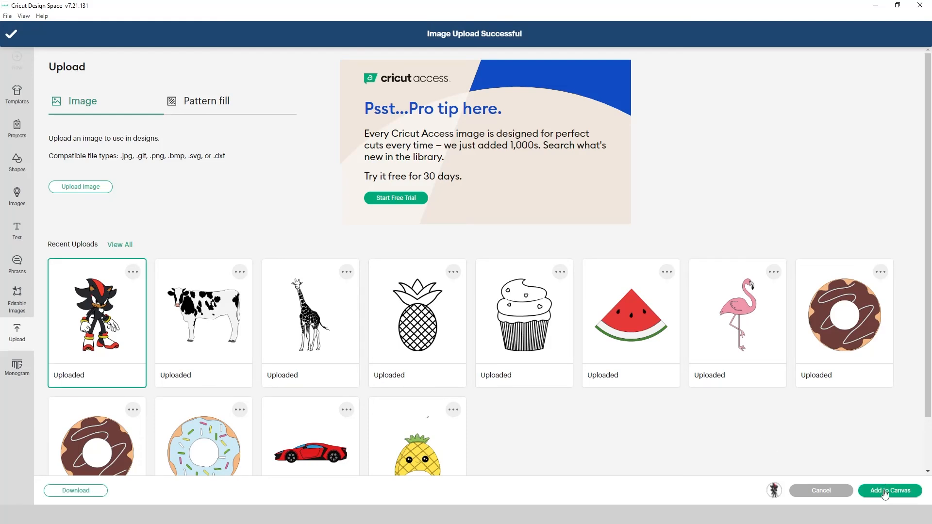
pyautogui.click(884, 491)
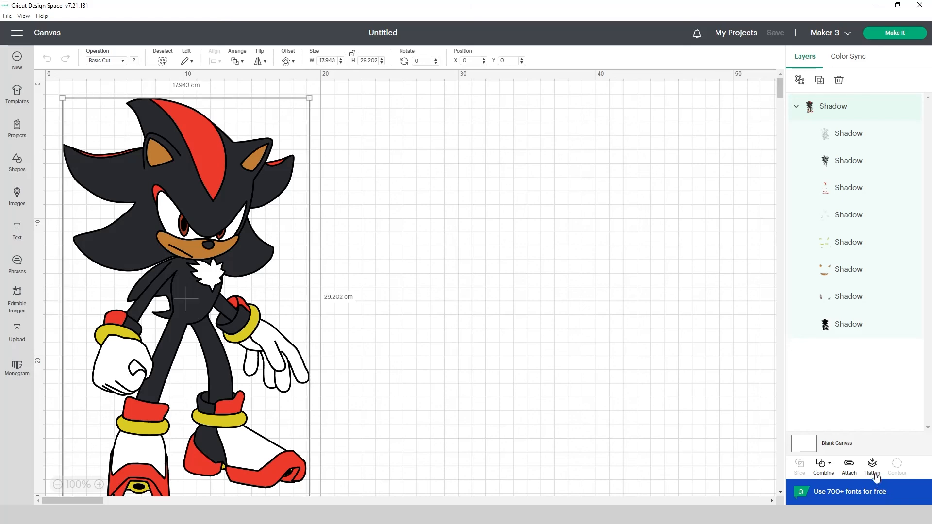
# Nudge the uploaded hedgehog slightly up on the canvas and ungroup it into separate colour layers.
pyautogui.moveTo(212, 181); pyautogui.dragTo(214, 171)
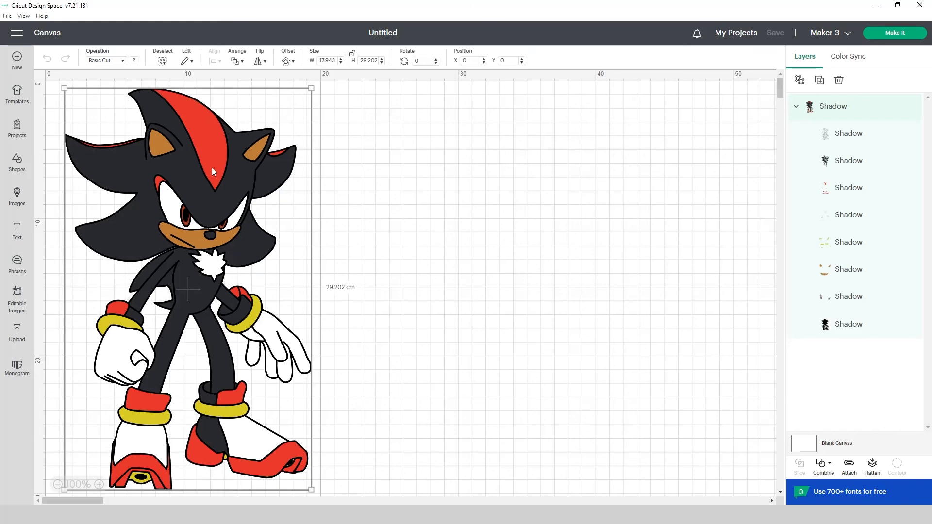
pyautogui.rightClick(213, 168)
pyautogui.click(229, 190)
pyautogui.click(548, 188)
# Pull the black outline, dark grey body and red layers off the figure and spread them out to its right.
pyautogui.moveTo(239, 193); pyautogui.dragTo(706, 223)
pyautogui.click(367, 221)
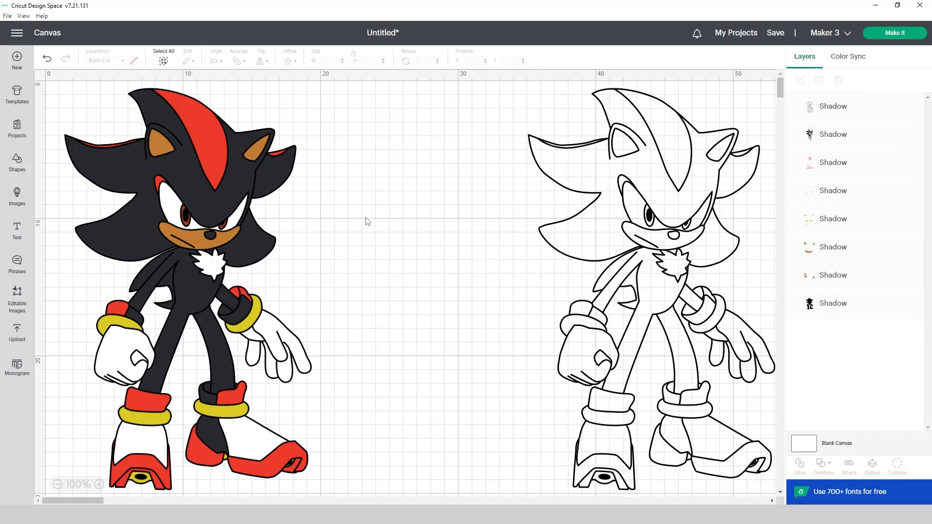
pyautogui.click(210, 205)
pyautogui.moveTo(209, 204); pyautogui.dragTo(456, 213)
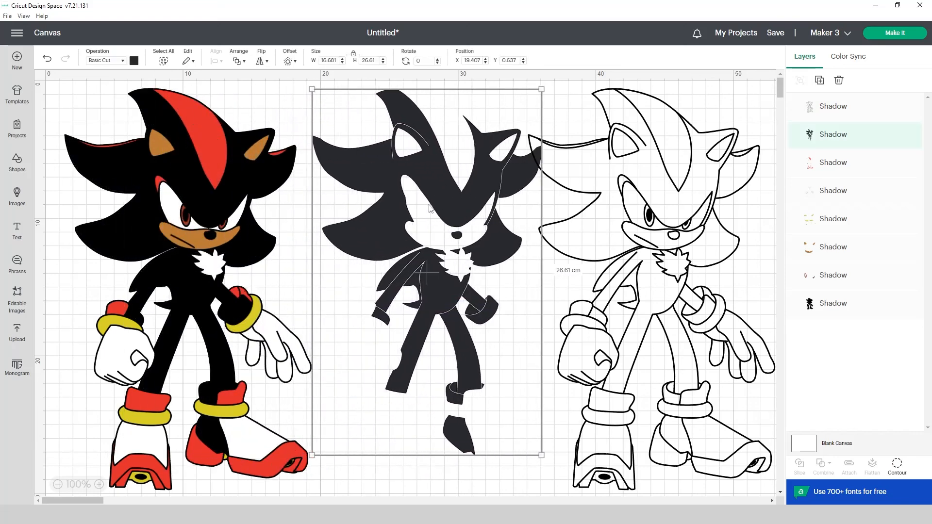
pyautogui.click(211, 152)
pyautogui.moveTo(211, 148); pyautogui.dragTo(539, 141)
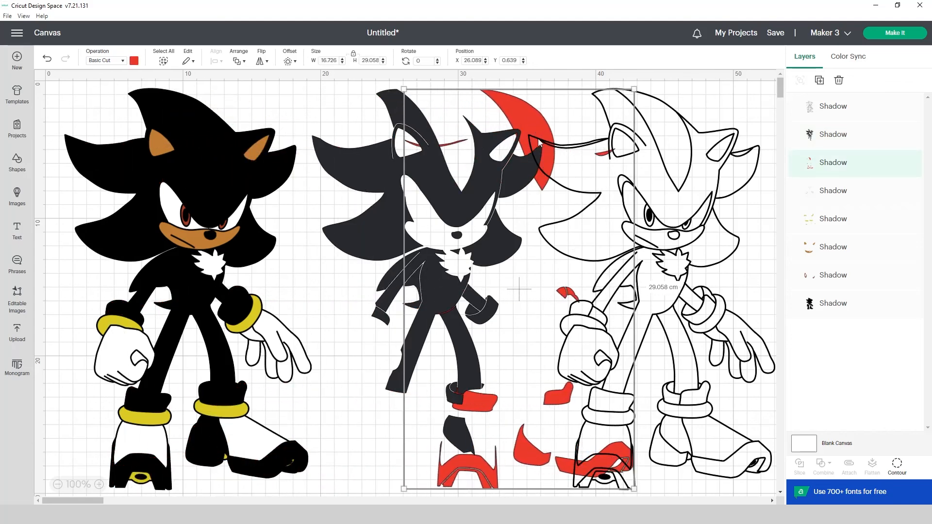
# Move the white, orange-brown, yellow and dark red eye layers off the figure, leaving only the black silhouette in place.
pyautogui.click(273, 336)
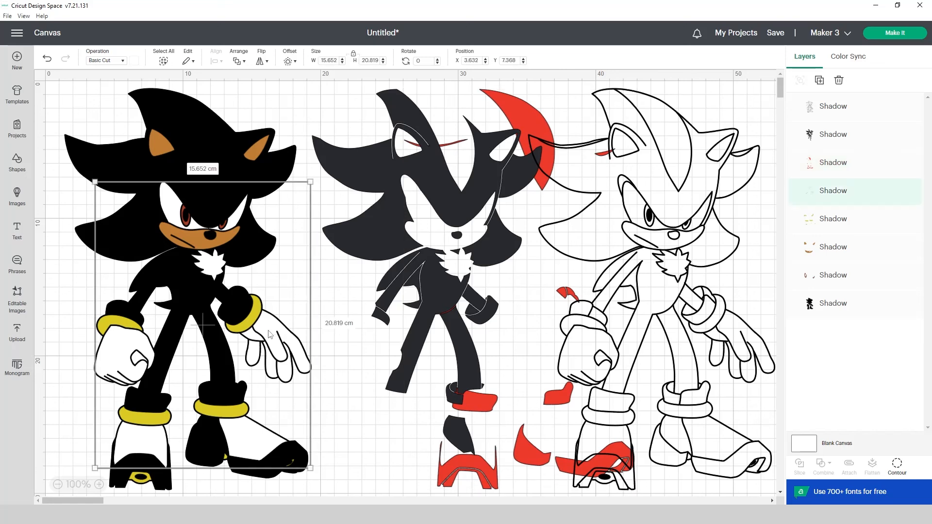
pyautogui.moveTo(270, 335); pyautogui.dragTo(392, 324)
pyautogui.moveTo(394, 323); pyautogui.dragTo(393, 324)
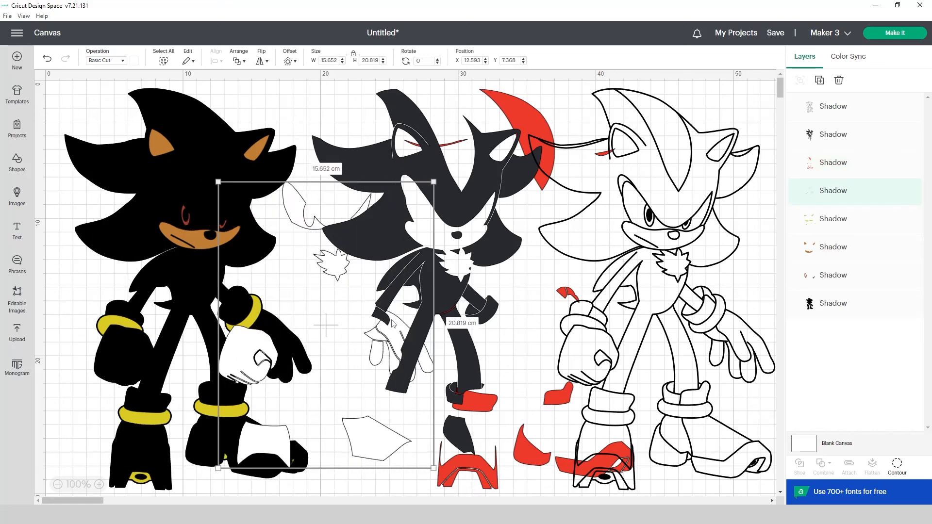
pyautogui.click(159, 142)
pyautogui.moveTo(160, 143); pyautogui.dragTo(260, 103)
pyautogui.moveTo(219, 417); pyautogui.dragTo(711, 314)
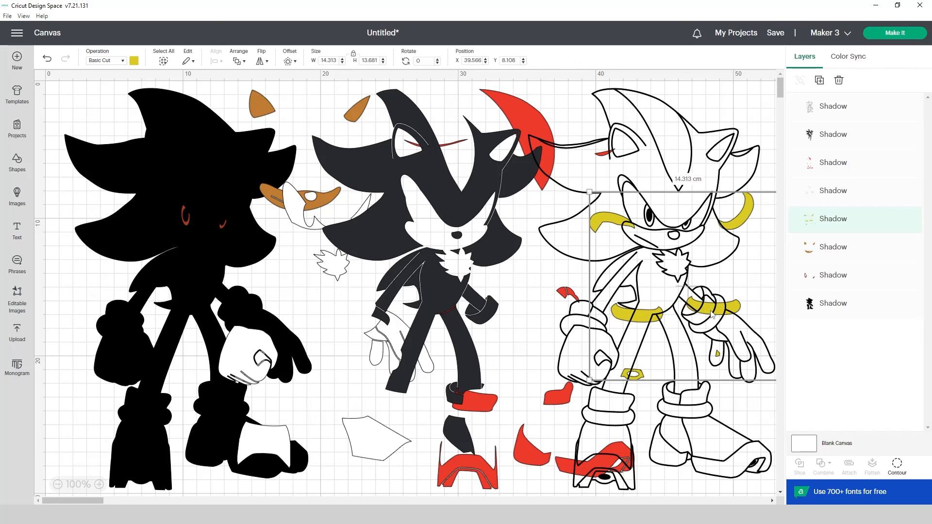
pyautogui.moveTo(187, 226); pyautogui.dragTo(320, 317)
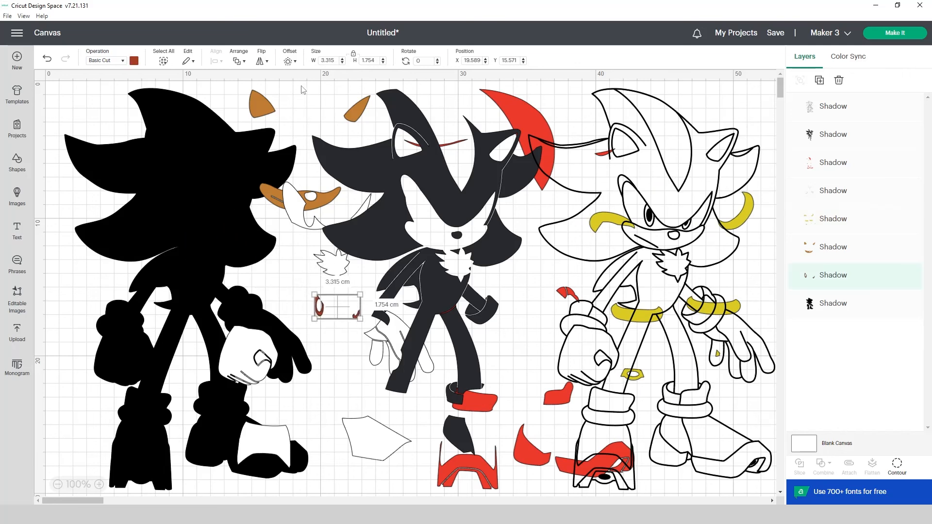